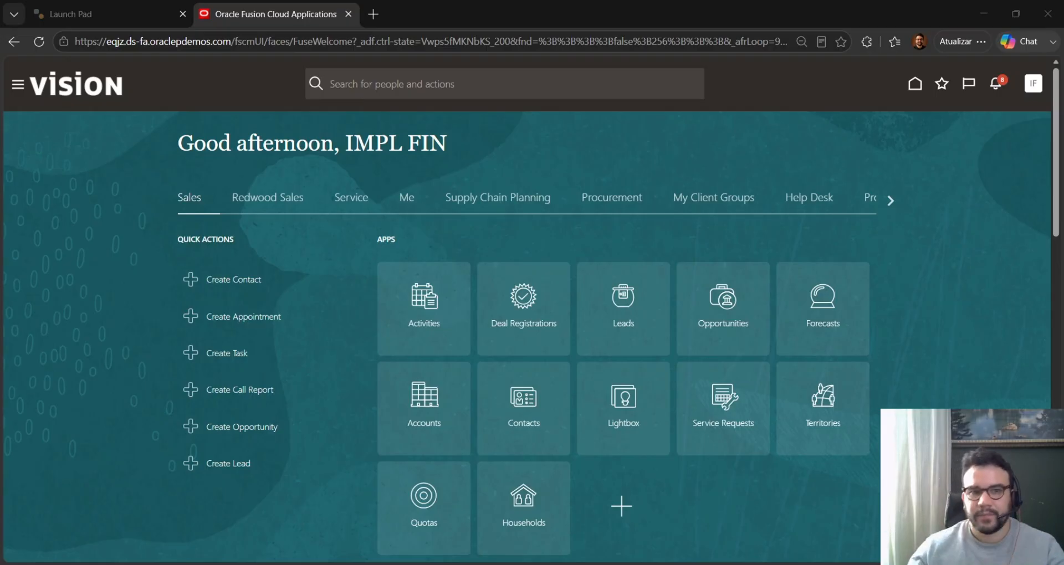
Check the application's release version in the About This Application information and close it.
{"action": "left_click", "coordinate": [514, 526]}
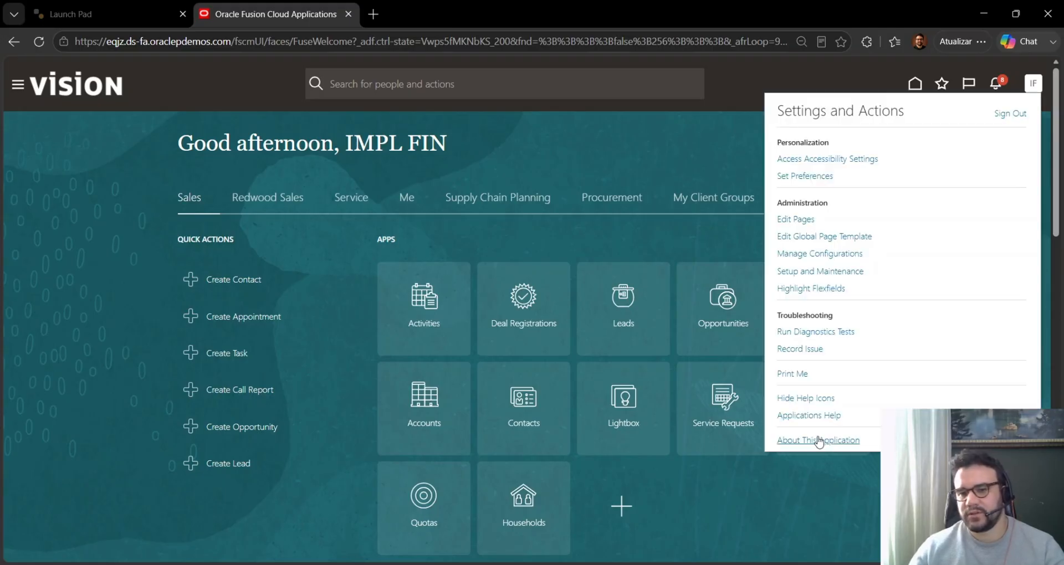
{"action": "left_click", "coordinate": [815, 441]}
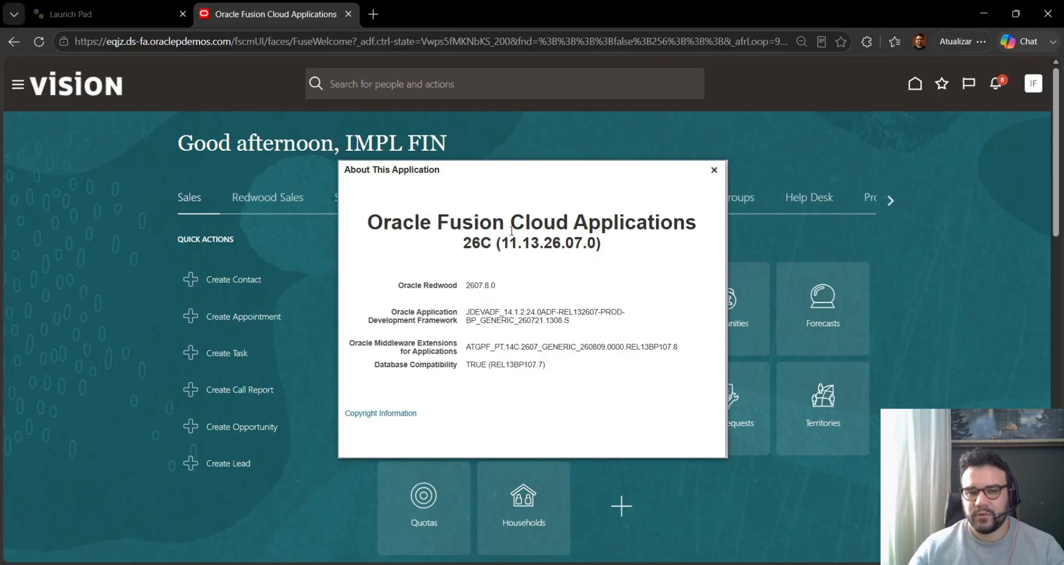
{"action": "left_click_drag", "start_coordinate": [465, 246], "coordinate": [492, 254]}
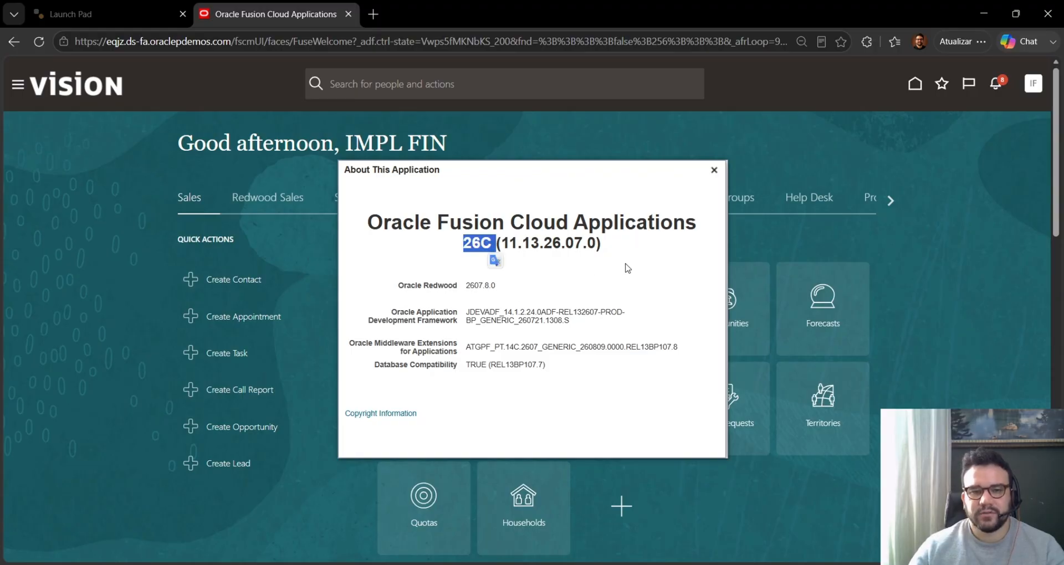
{"action": "left_click", "coordinate": [656, 250]}
{"action": "left_click", "coordinate": [713, 171]}
Set the Default and Current Session languages to Brazilian Portuguese in the general preferences and save them.
{"action": "left_click", "coordinate": [1033, 83]}
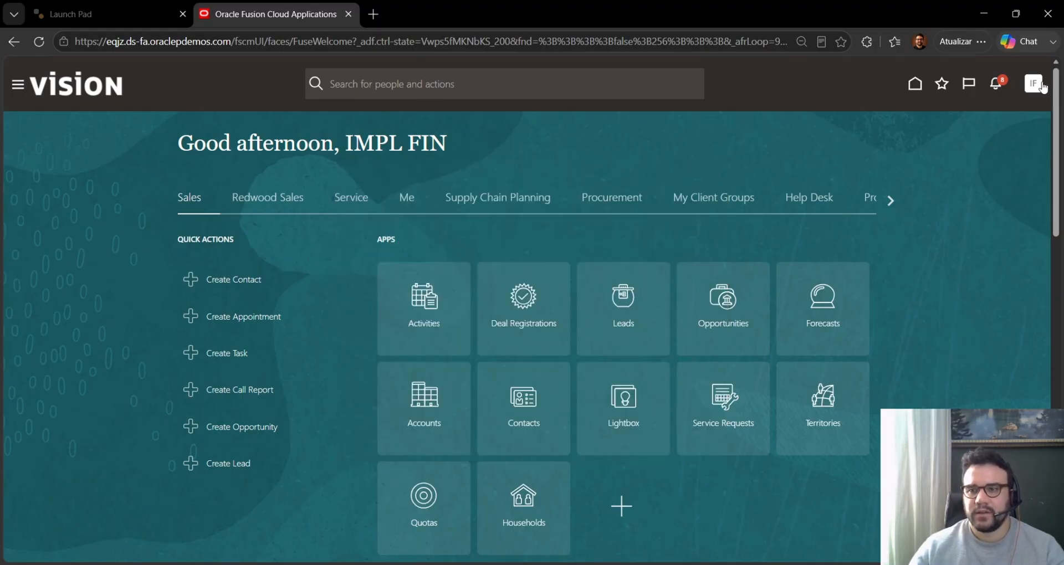
{"action": "left_click", "coordinate": [805, 176]}
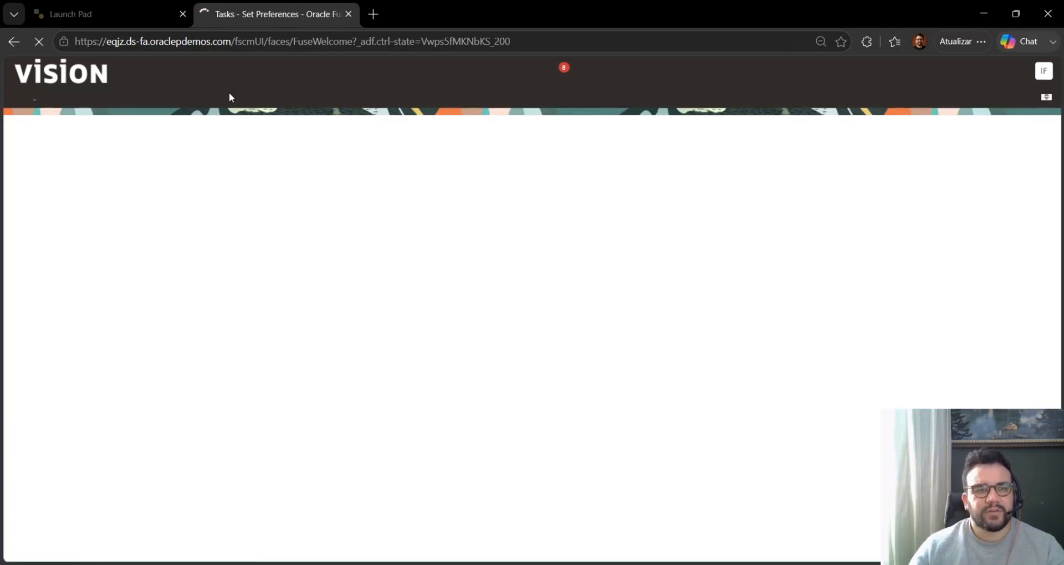
{"action": "left_click", "coordinate": [66, 177]}
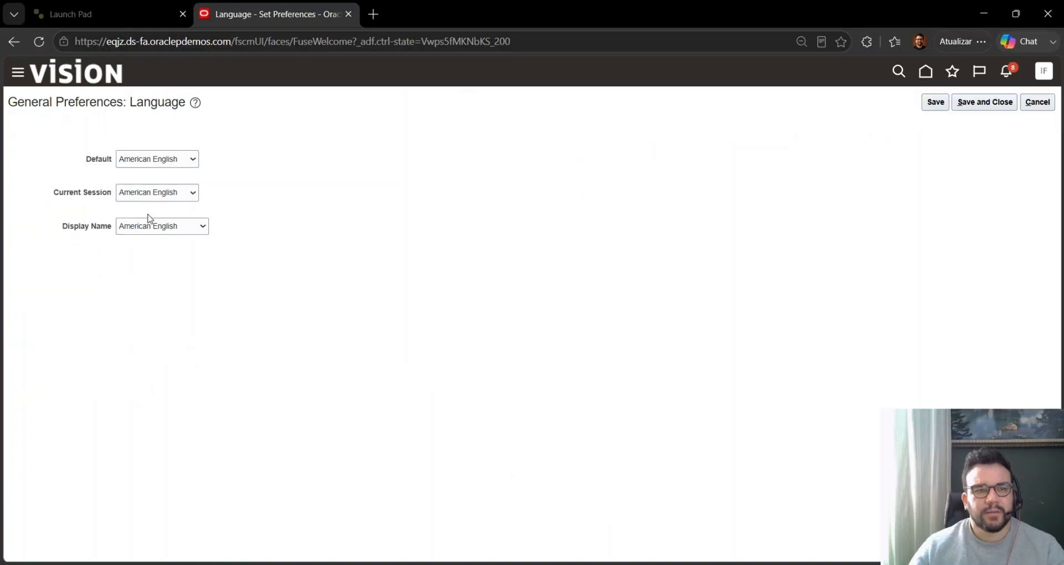
{"action": "left_click", "coordinate": [145, 212]}
{"action": "left_click", "coordinate": [178, 193]}
{"action": "left_click", "coordinate": [166, 243]}
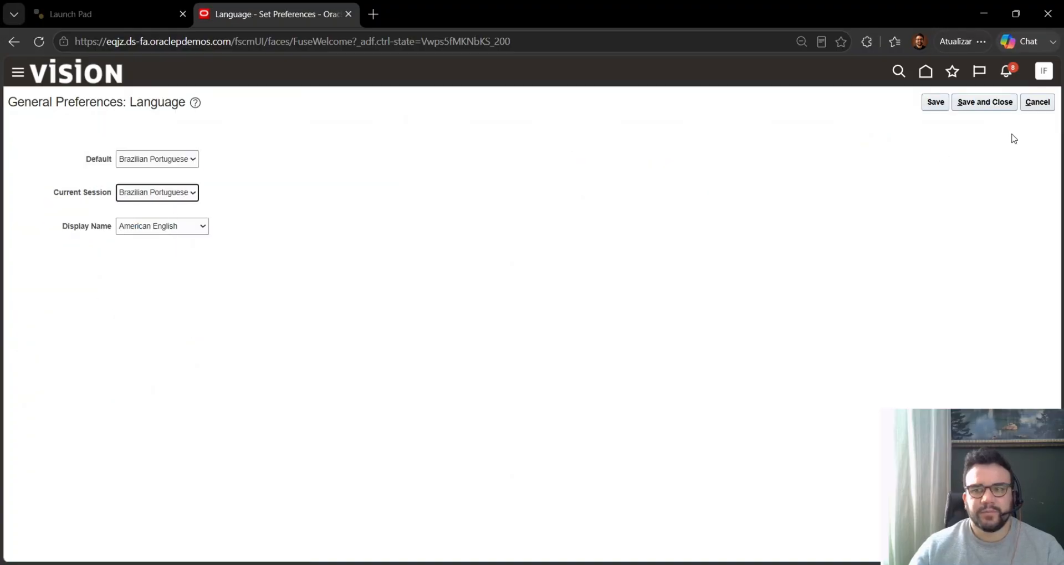
{"action": "left_click", "coordinate": [1012, 102]}
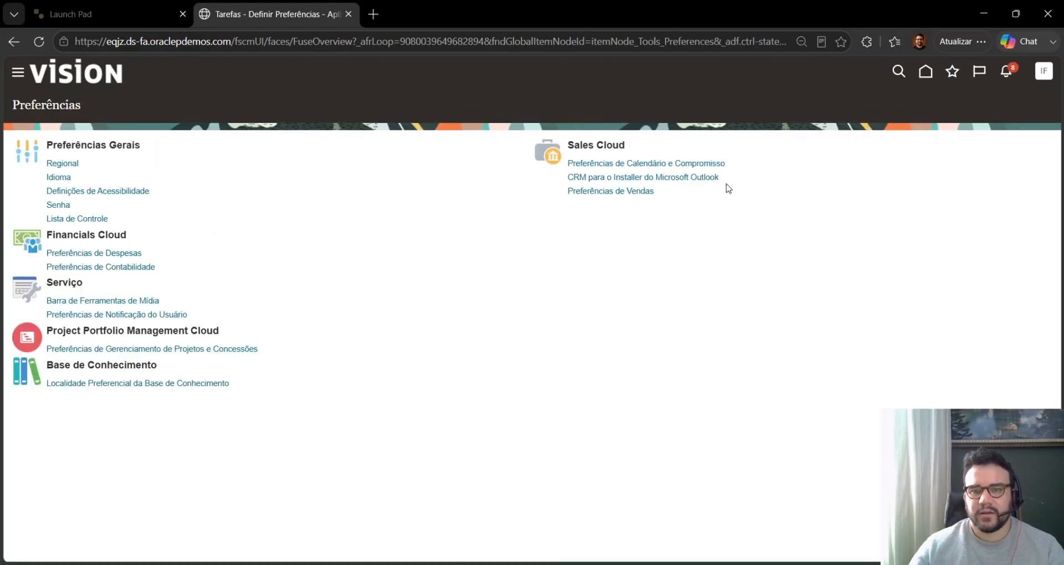
Go back to the home page and open the Pagamentos work area under Contas a Pagar.
{"action": "left_click", "coordinate": [925, 79]}
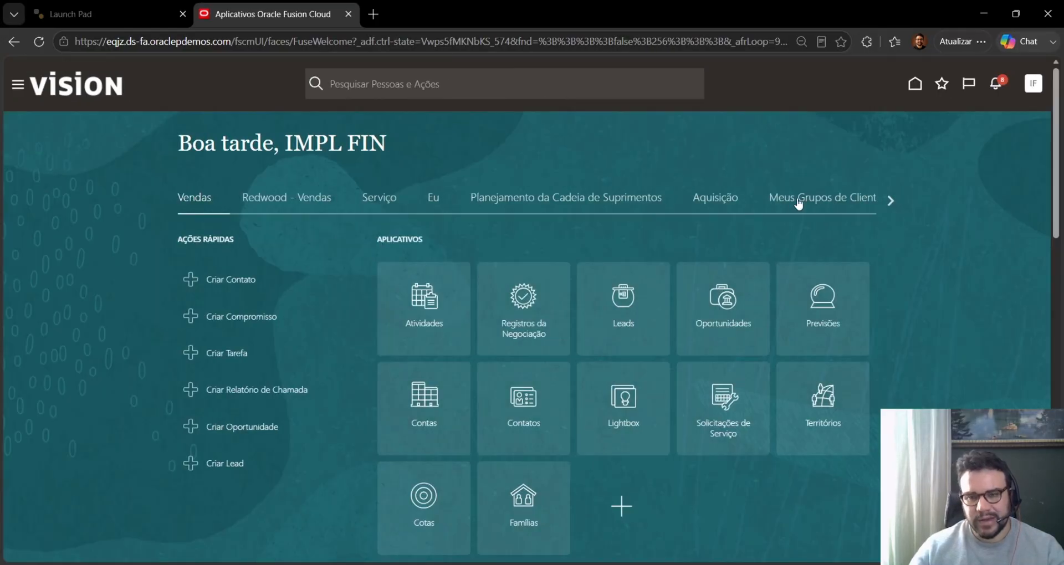
{"action": "left_click", "coordinate": [891, 200]}
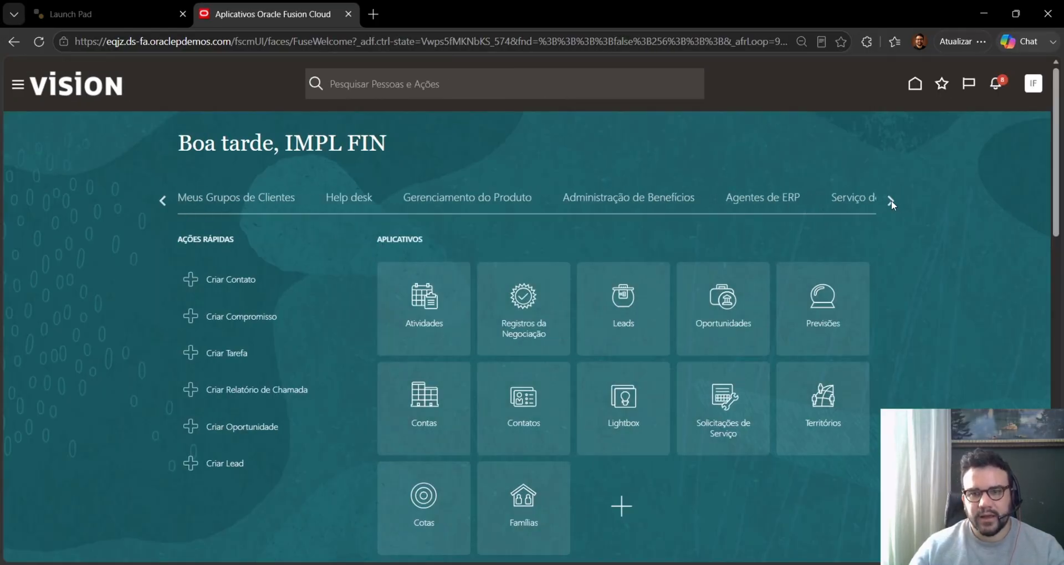
{"action": "left_click", "coordinate": [891, 200]}
{"action": "left_click", "coordinate": [891, 201]}
{"action": "left_click", "coordinate": [891, 201]}
{"action": "left_click", "coordinate": [891, 201]}
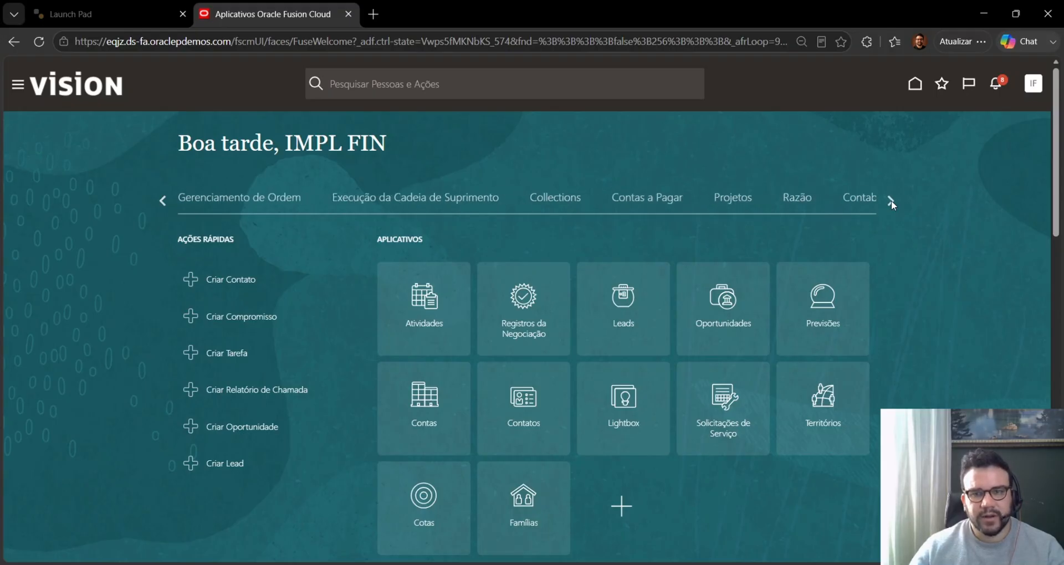
{"action": "left_click", "coordinate": [643, 200]}
{"action": "left_click", "coordinate": [424, 297]}
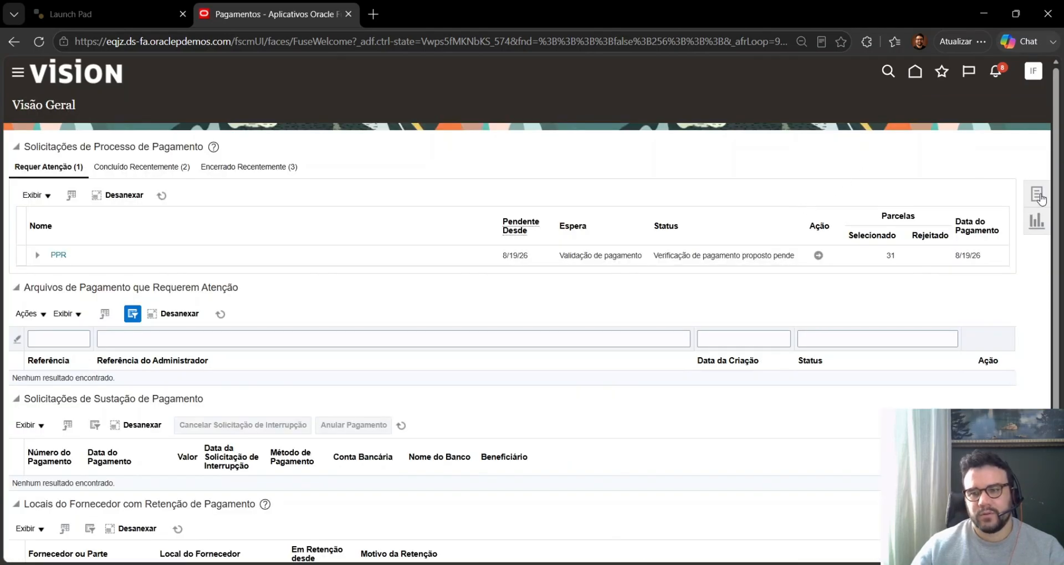
Open the Enviar Solicitação de Processo de Pagamento task from the payment tasks.
{"action": "left_click", "coordinate": [1040, 198]}
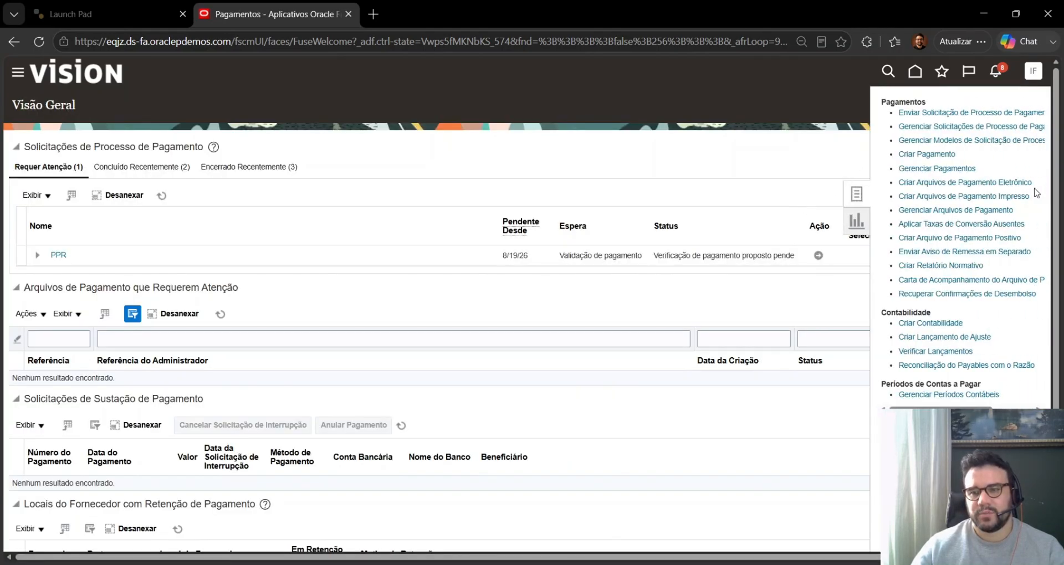
{"action": "left_click_drag", "start_coordinate": [958, 159], "coordinate": [901, 161]}
{"action": "left_click", "coordinate": [995, 169]}
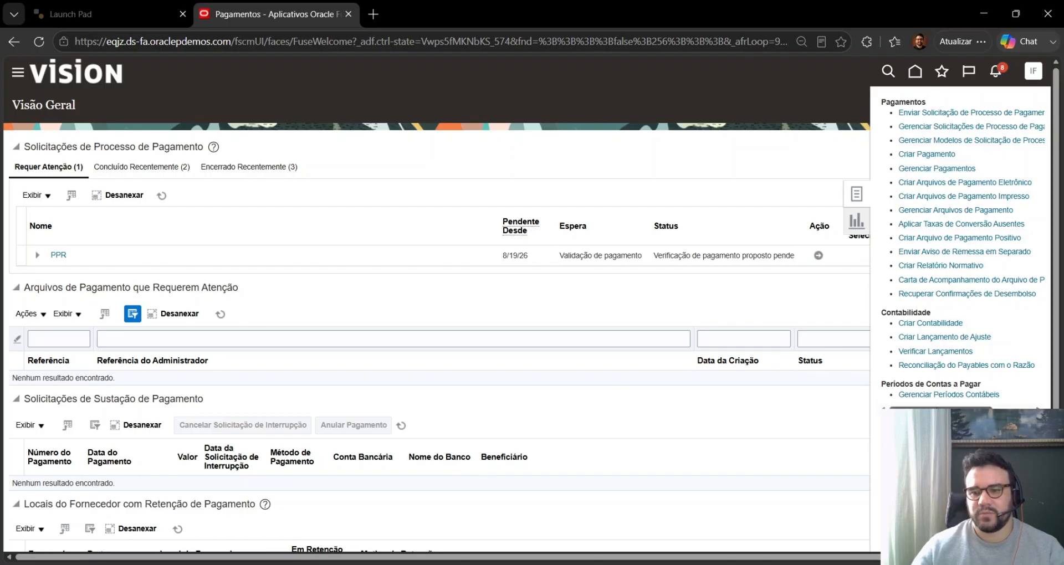
{"action": "mouse_move", "coordinate": [951, 410]}
{"action": "left_mouse_down"}
{"action": "mouse_move", "coordinate": [1000, 409]}
{"action": "mouse_move", "coordinate": [951, 409]}
{"action": "left_mouse_up"}
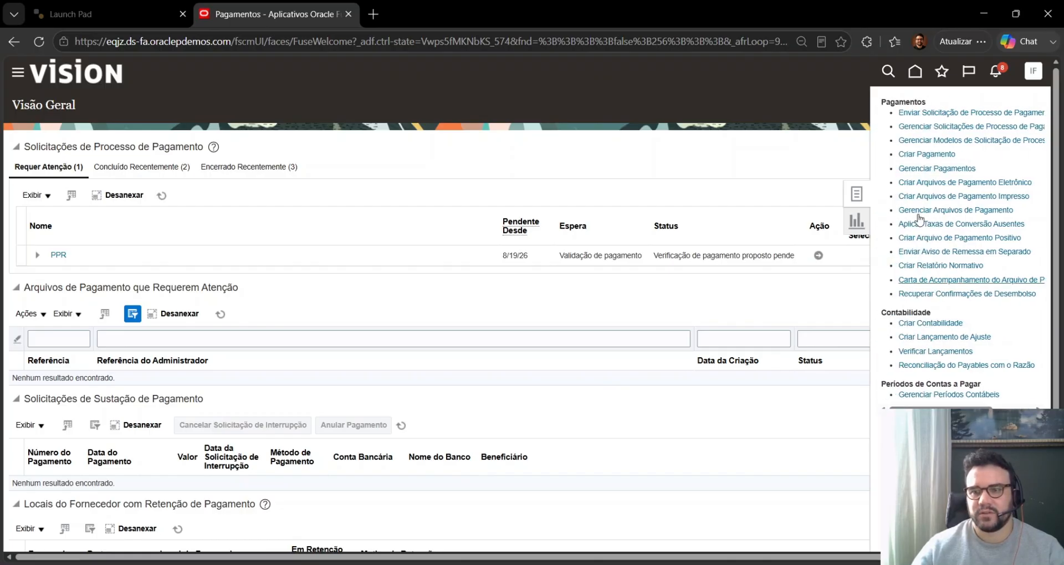
{"action": "left_click", "coordinate": [952, 114]}
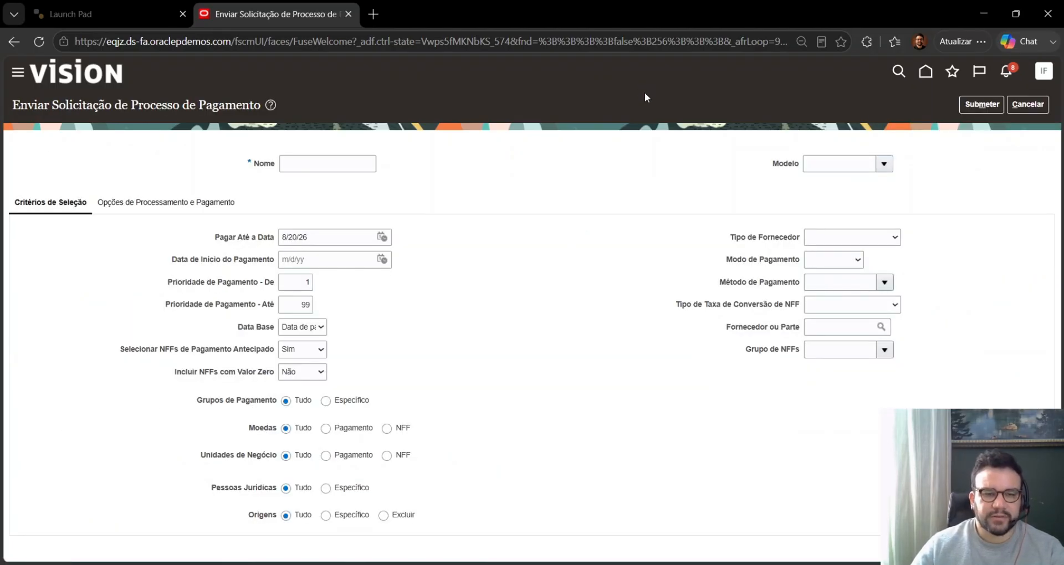
Name the payment process request TST_200826.
{"action": "left_click", "coordinate": [305, 164]}
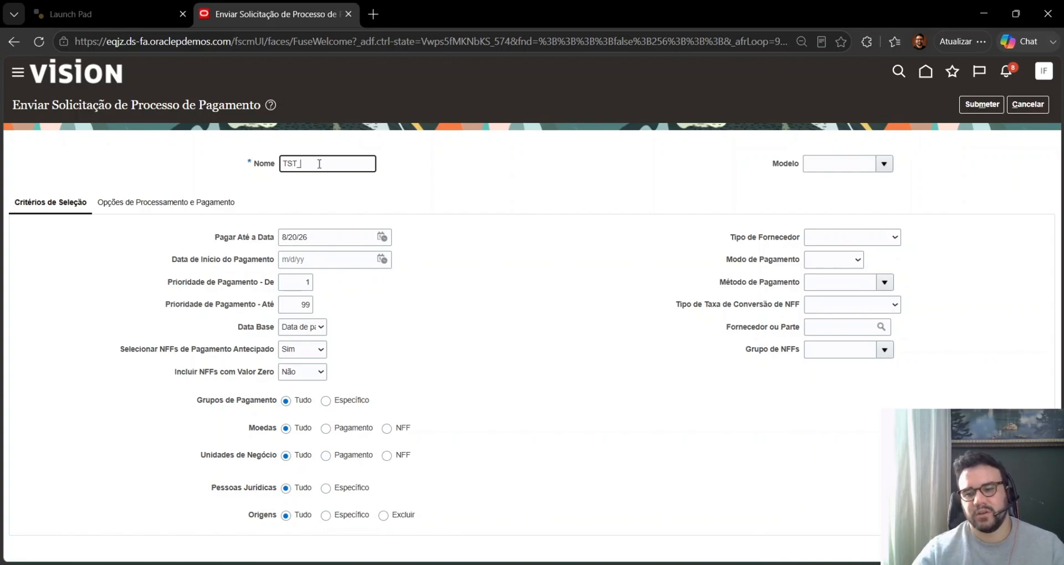
{"action": "type", "text": "TST_2008"}
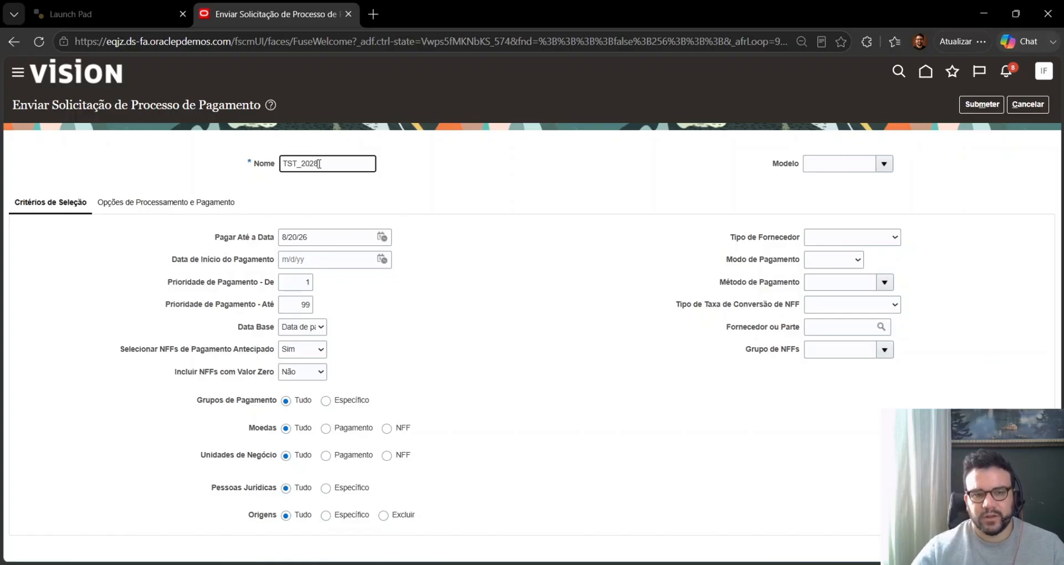
{"action": "type", "text": "26"}
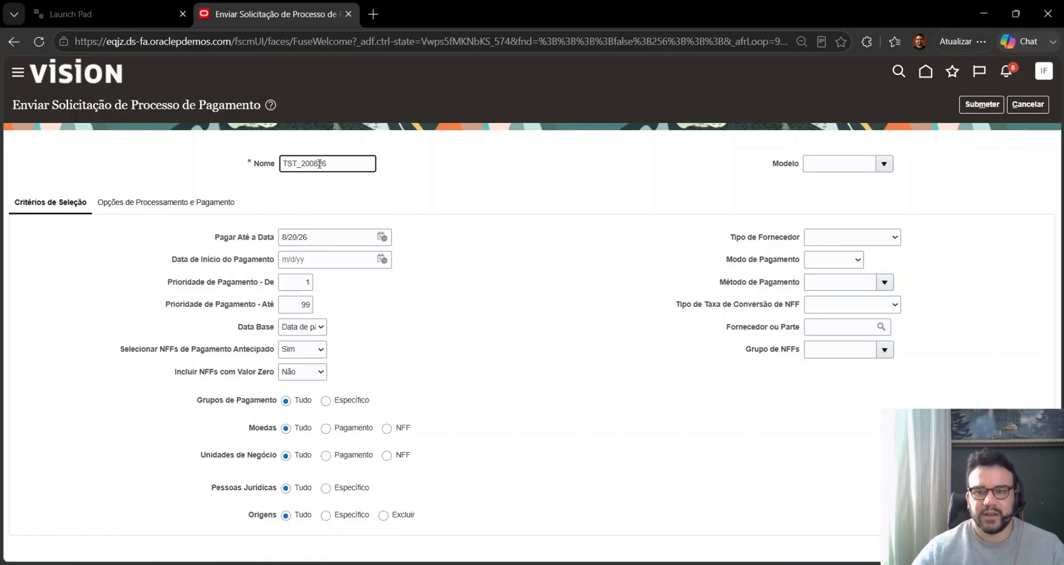
{"action": "left_click", "coordinate": [436, 180]}
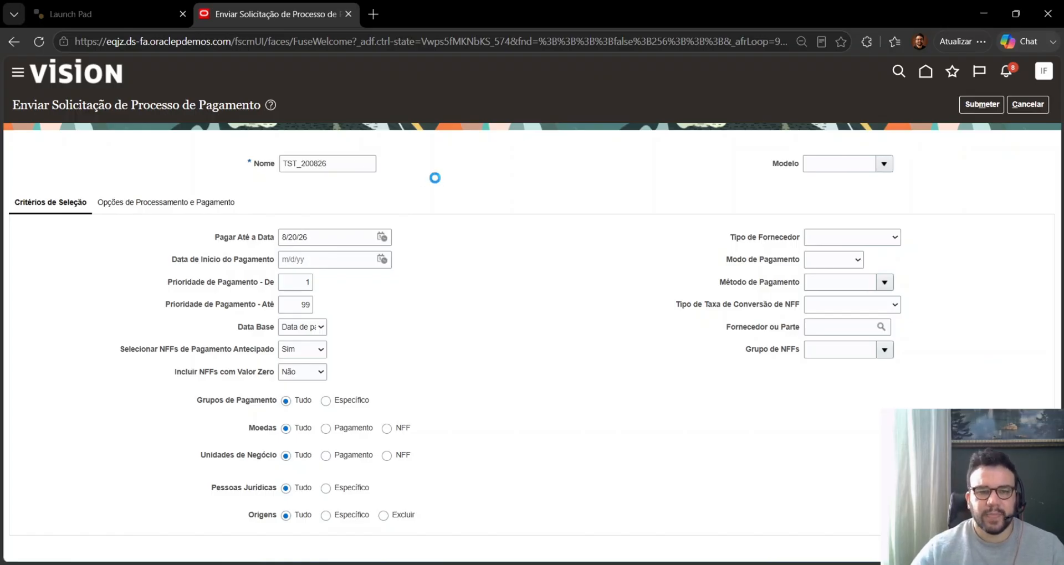
Browse the available Modelo options for the payment request without choosing one.
{"action": "left_click", "coordinate": [887, 167]}
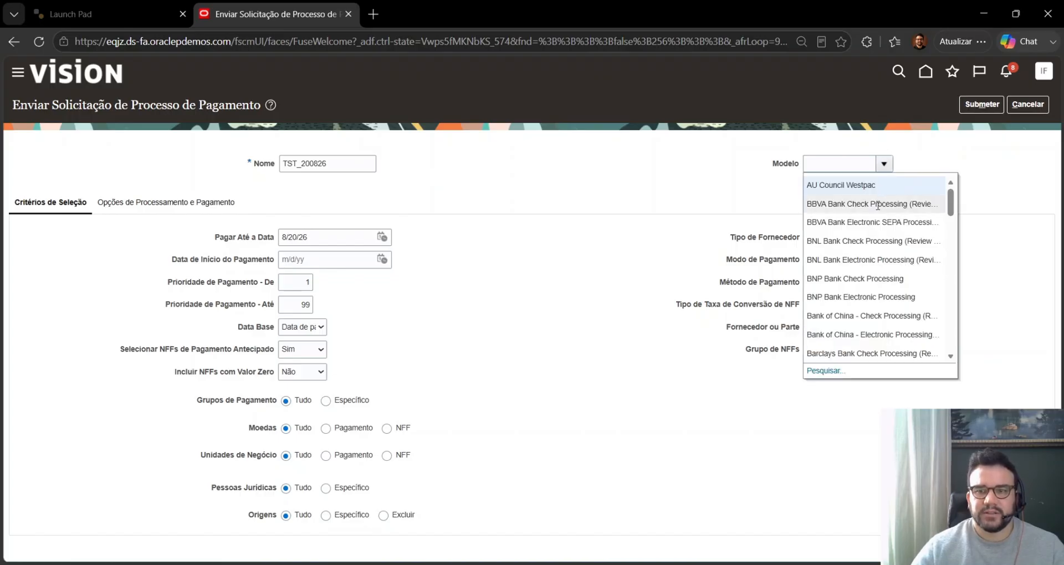
{"action": "left_click_drag", "start_coordinate": [953, 209], "coordinate": [956, 179]}
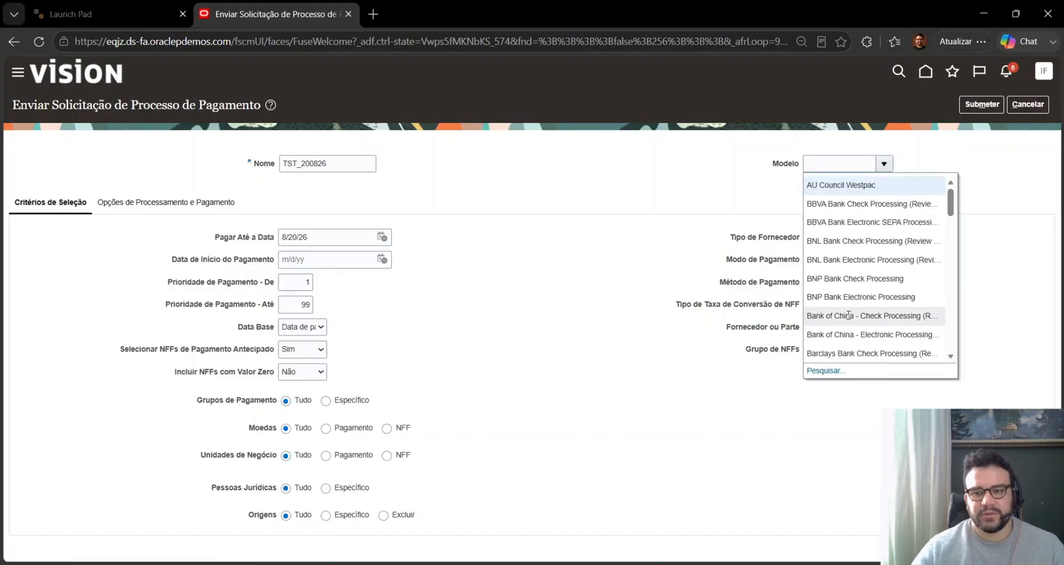
{"action": "scroll", "coordinate": [851, 318], "scroll_direction": "down", "scroll_amount": 3}
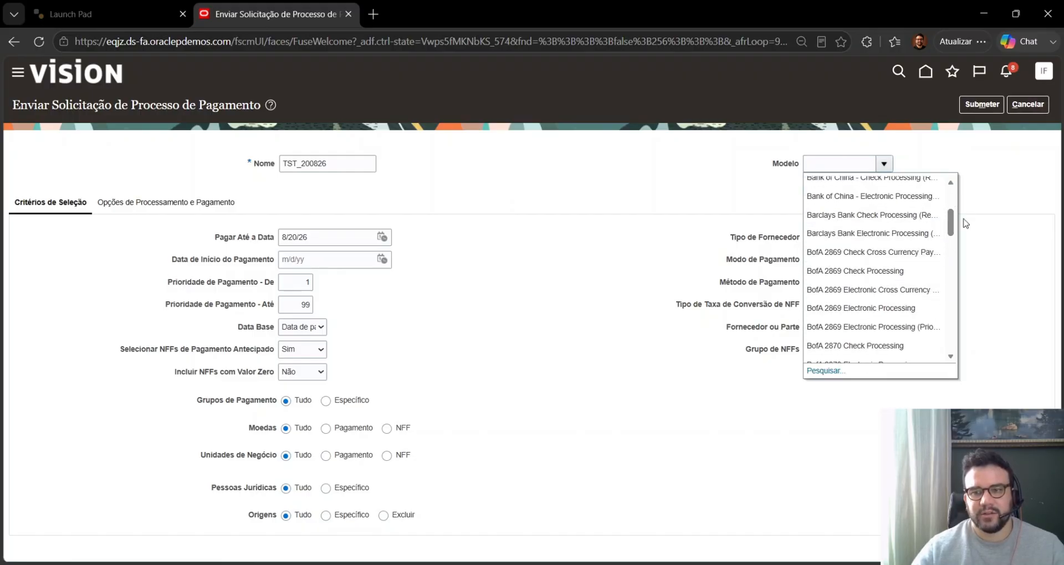
{"action": "left_click_drag", "start_coordinate": [953, 227], "coordinate": [952, 289]}
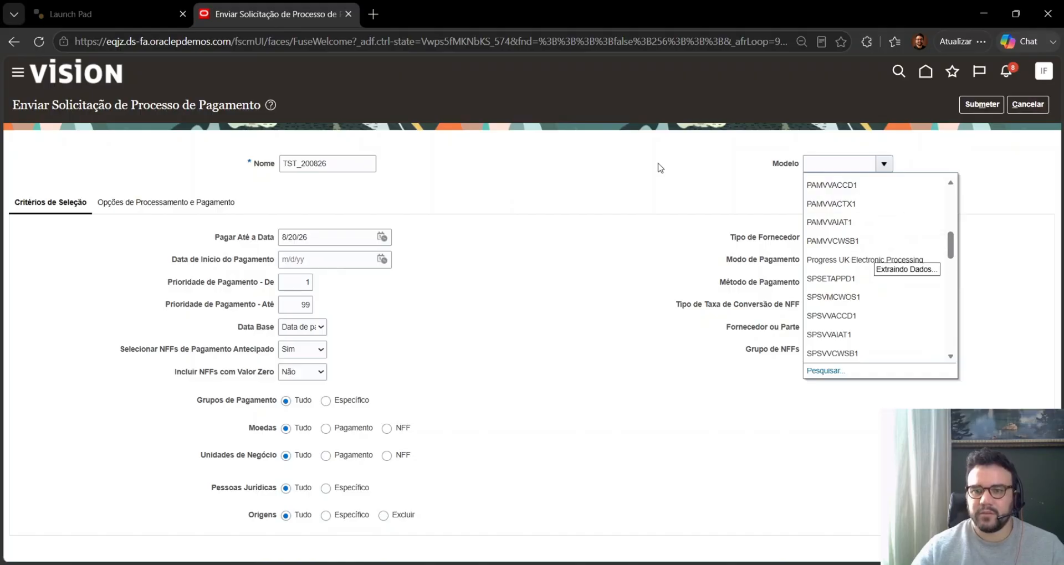
{"action": "left_click", "coordinate": [647, 148]}
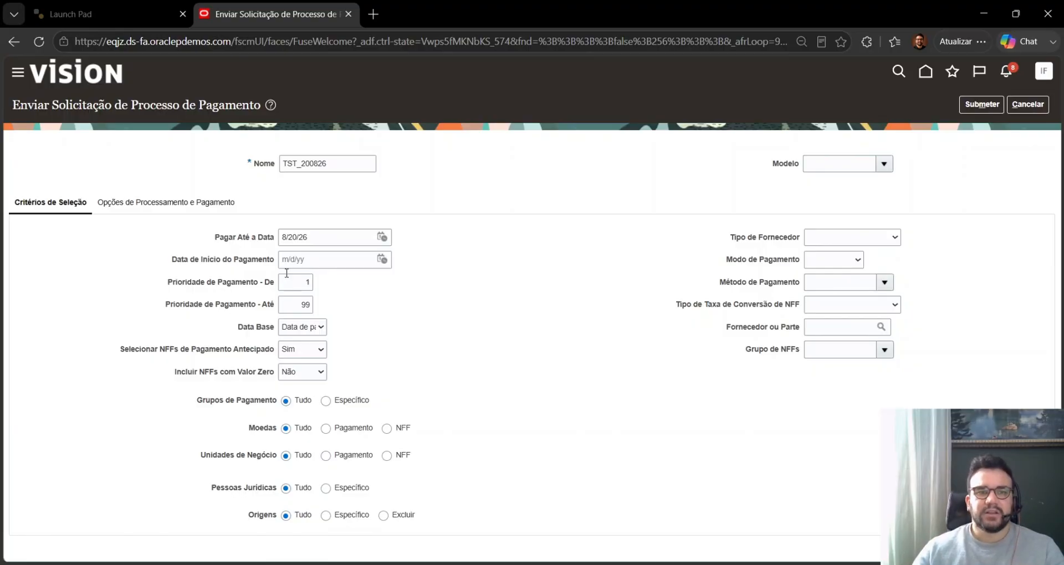
Set Data de Início do Pagamento to 7/1/26 in the selection criteria.
{"action": "left_click", "coordinate": [300, 260]}
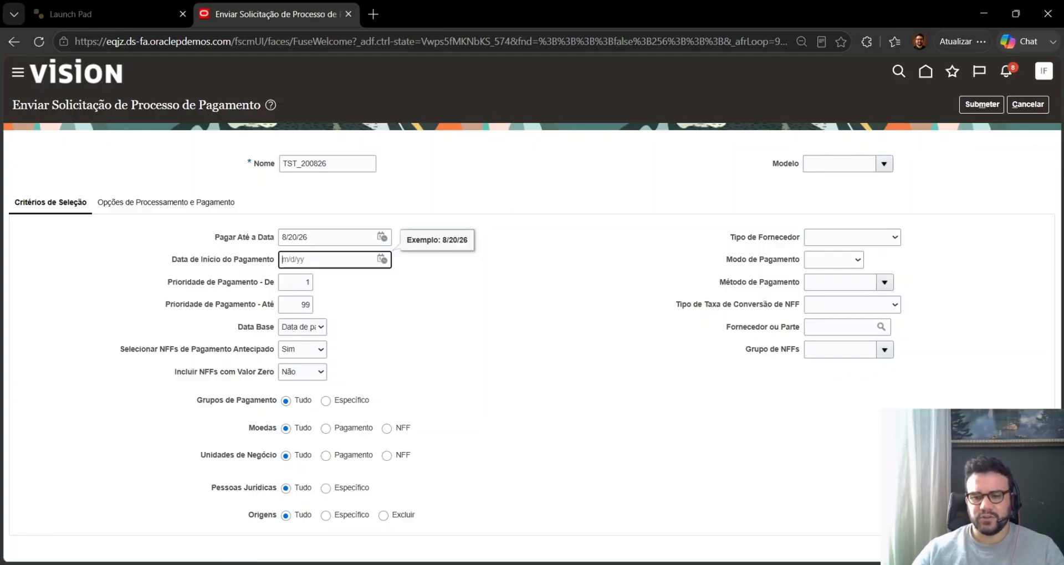
{"action": "left_click", "coordinate": [675, 406]}
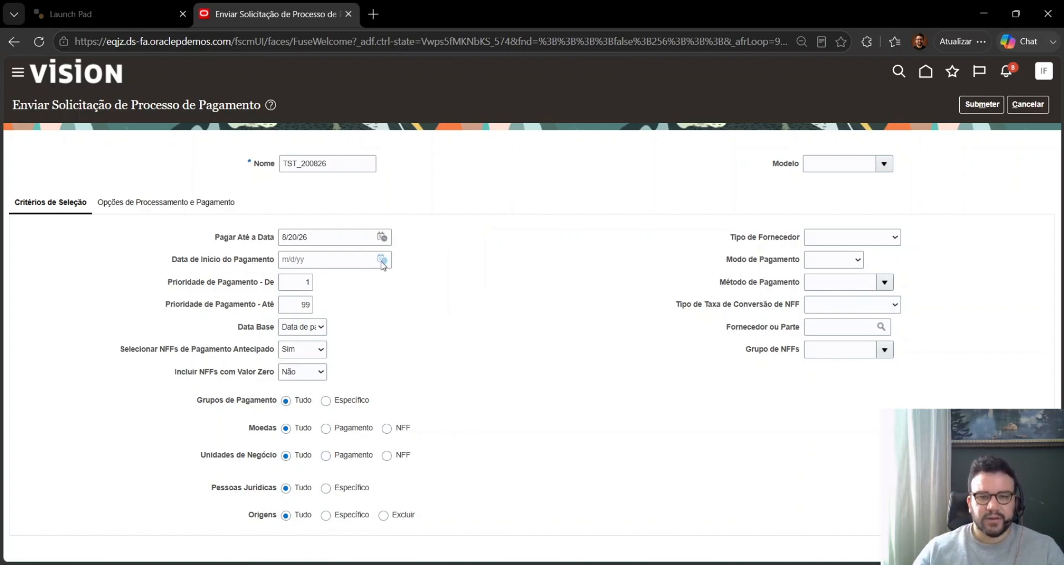
{"action": "left_click", "coordinate": [364, 259]}
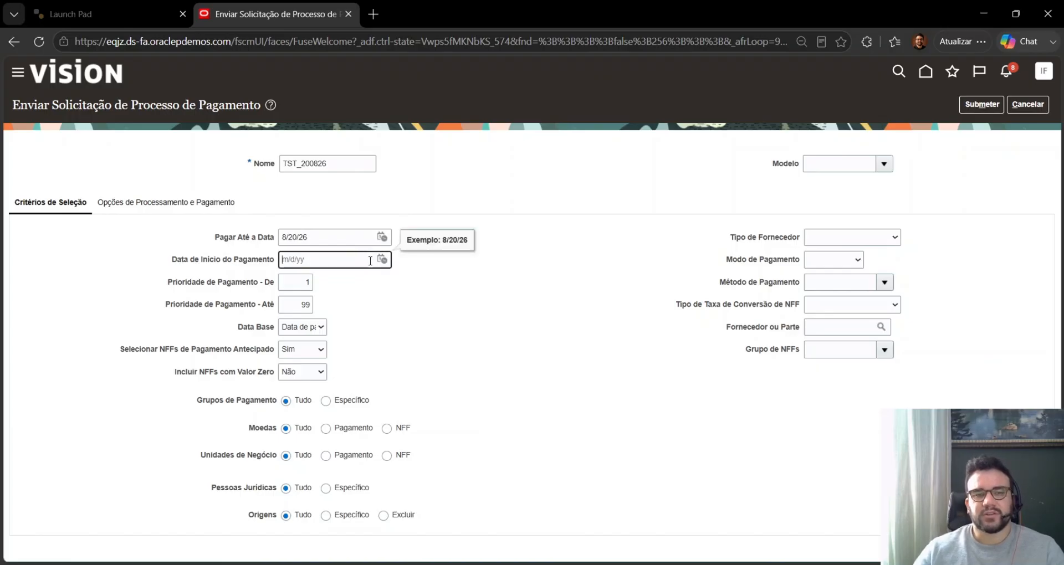
{"action": "left_click", "coordinate": [381, 260]}
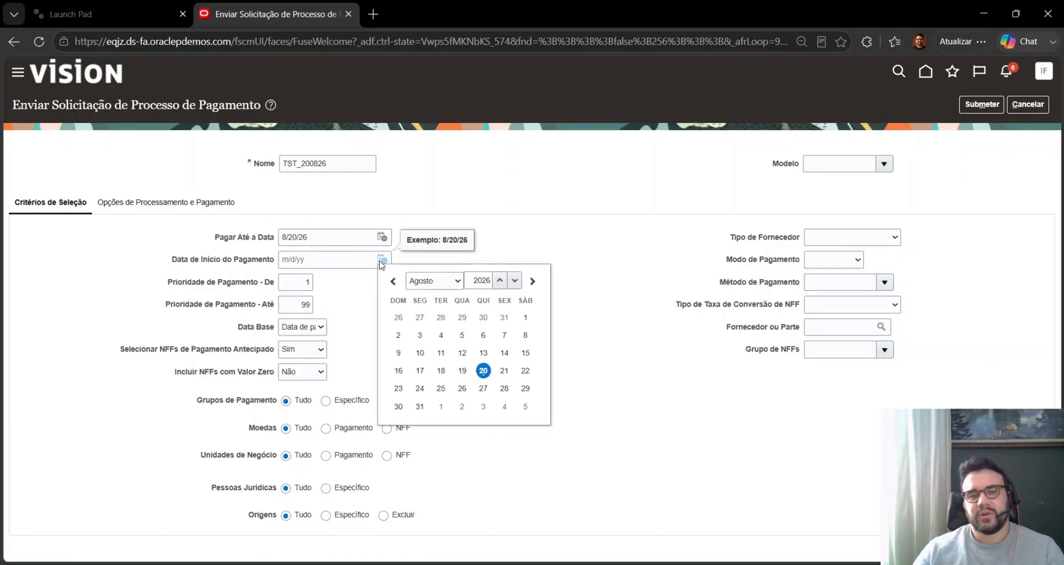
{"action": "left_click", "coordinate": [394, 283]}
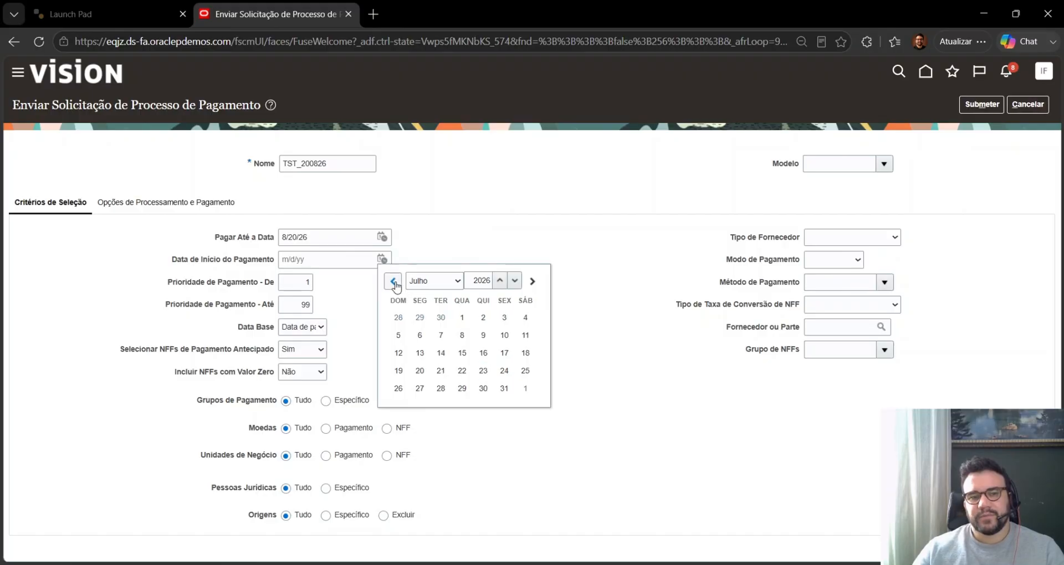
{"action": "left_click", "coordinate": [463, 318]}
{"action": "left_click_drag", "start_coordinate": [336, 259], "coordinate": [261, 260]}
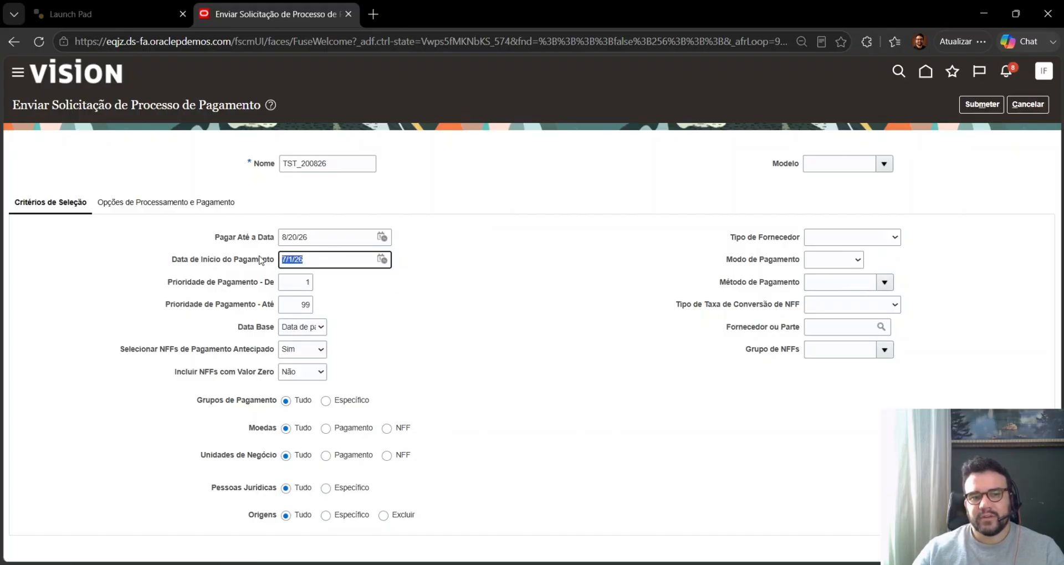
{"action": "left_click", "coordinate": [301, 260]}
{"action": "left_click_drag", "start_coordinate": [325, 256], "coordinate": [280, 252]}
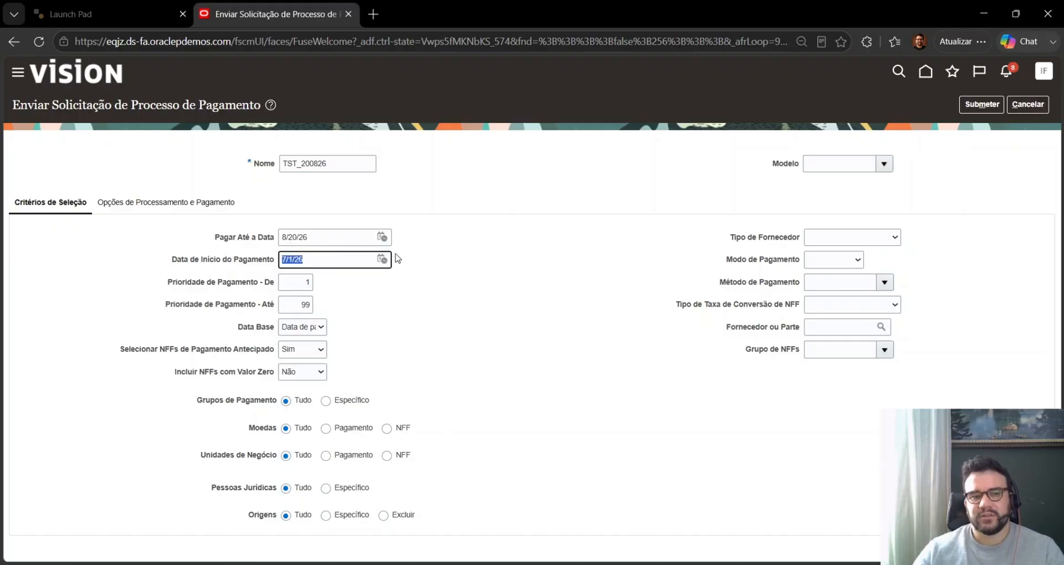
Select 8/20/26 as the Pagar Até a Data value in the selection criteria.
{"action": "left_click", "coordinate": [382, 237]}
{"action": "left_click", "coordinate": [482, 346]}
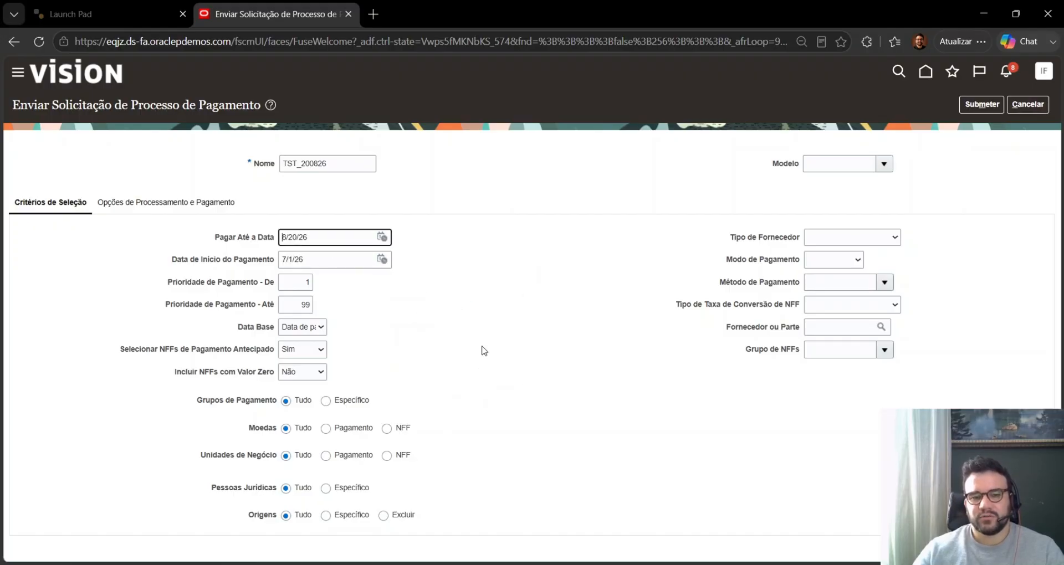
{"action": "left_click_drag", "start_coordinate": [313, 257], "coordinate": [275, 263]}
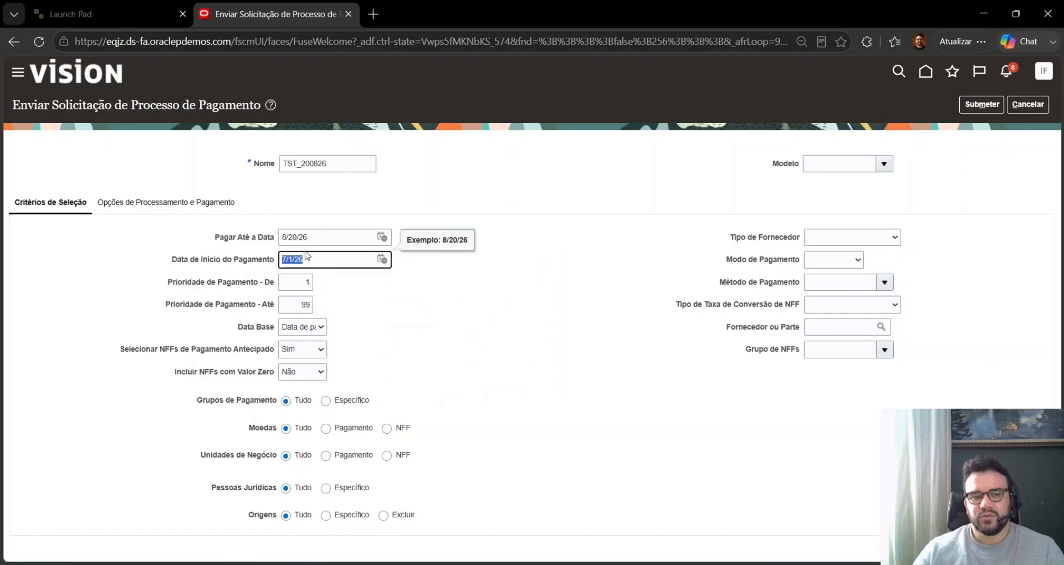
{"action": "left_click_drag", "start_coordinate": [332, 240], "coordinate": [254, 228]}
{"action": "left_click", "coordinate": [445, 296]}
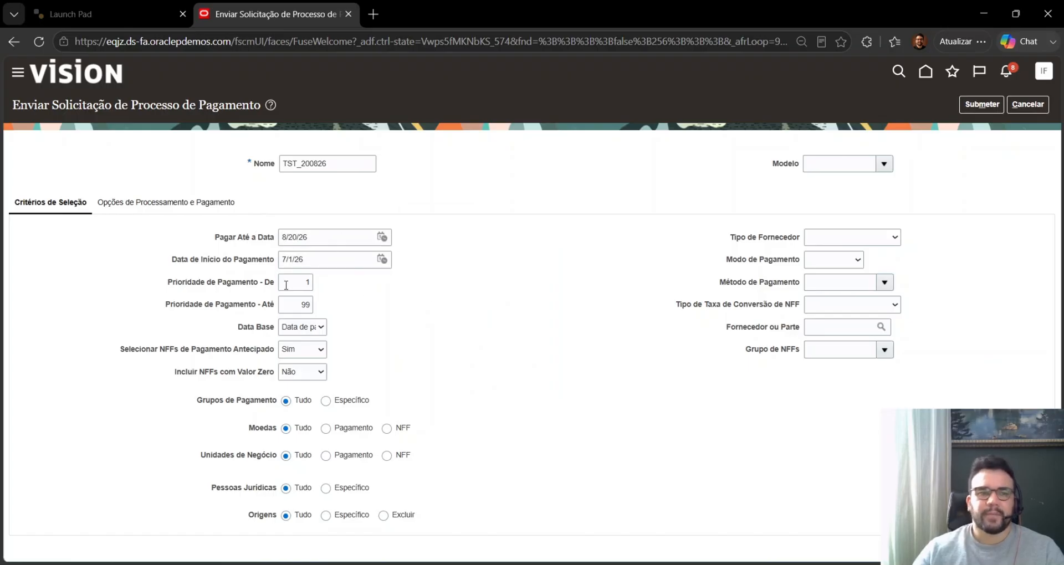
Examine the Prioridade de Pagamento De and Até fields in the selection criteria without changing their values.
{"action": "left_click_drag", "start_coordinate": [173, 286], "coordinate": [262, 291]}
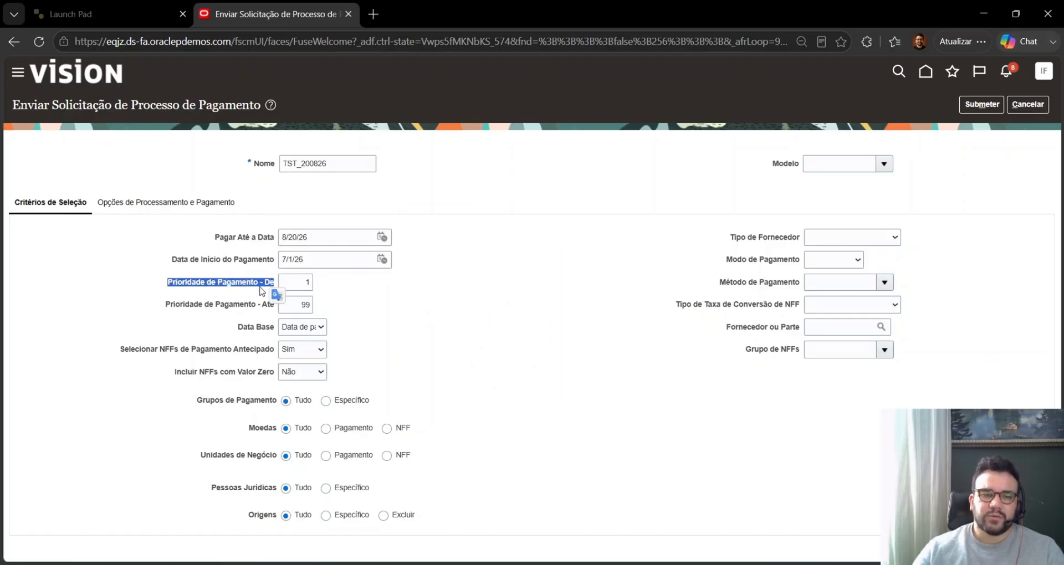
{"action": "left_click", "coordinate": [284, 287]}
{"action": "left_click", "coordinate": [339, 289]}
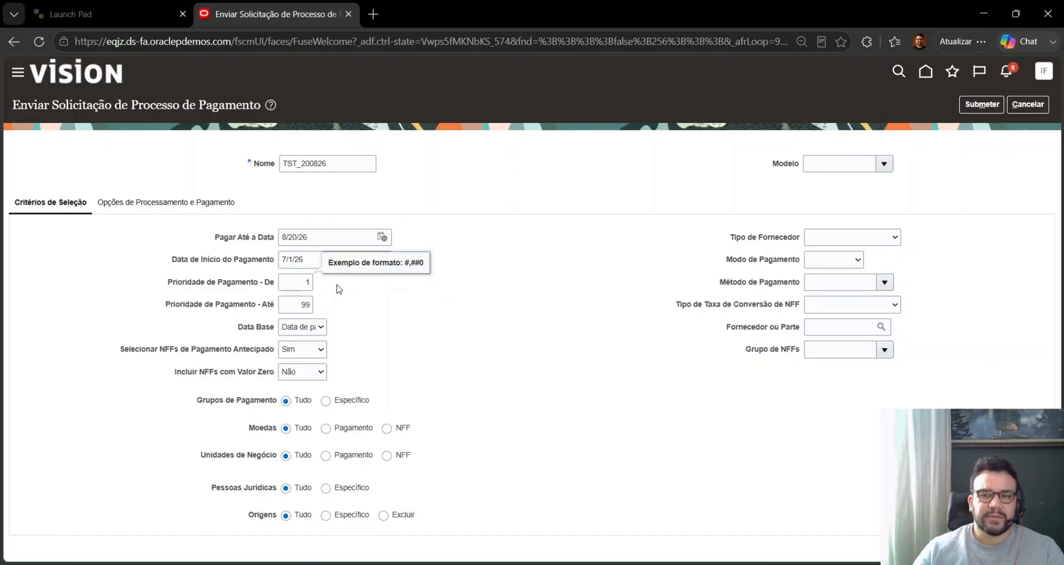
{"action": "left_click", "coordinate": [298, 285]}
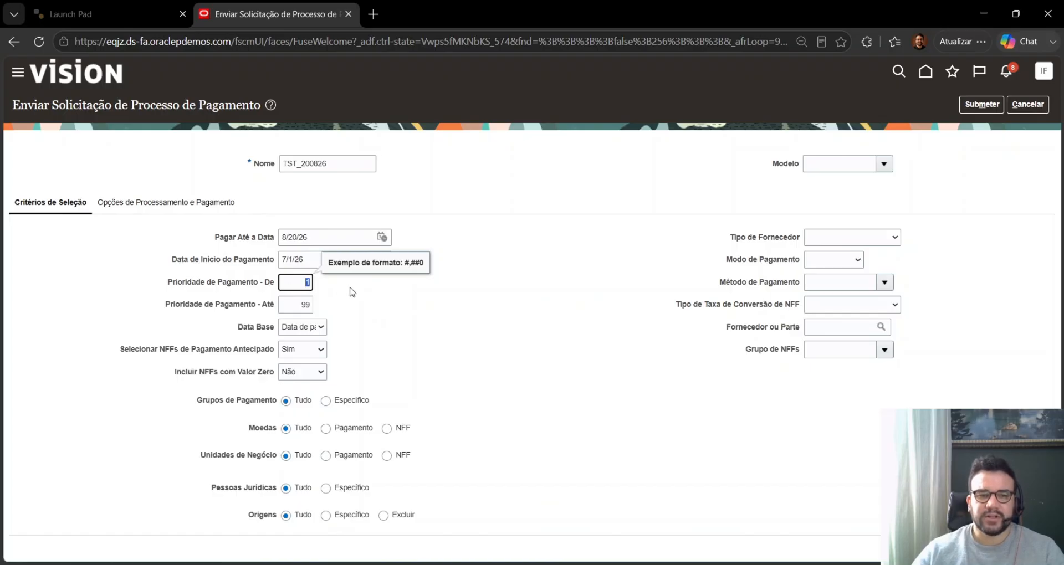
{"action": "left_click_drag", "start_coordinate": [286, 283], "coordinate": [324, 291]}
{"action": "left_click", "coordinate": [318, 305]}
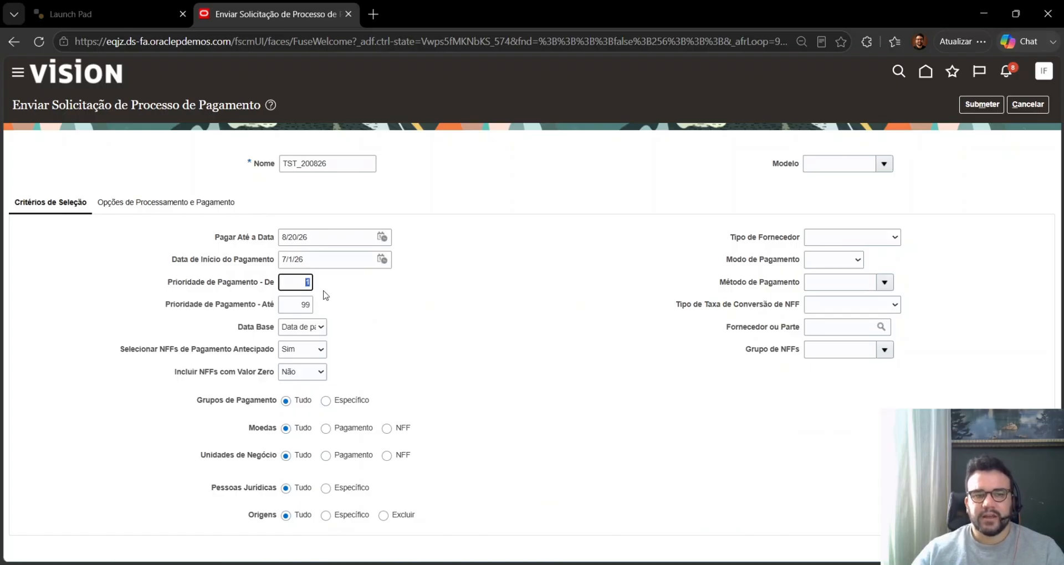
{"action": "left_click", "coordinate": [297, 304]}
{"action": "left_click", "coordinate": [380, 319]}
{"action": "left_click", "coordinate": [298, 286]}
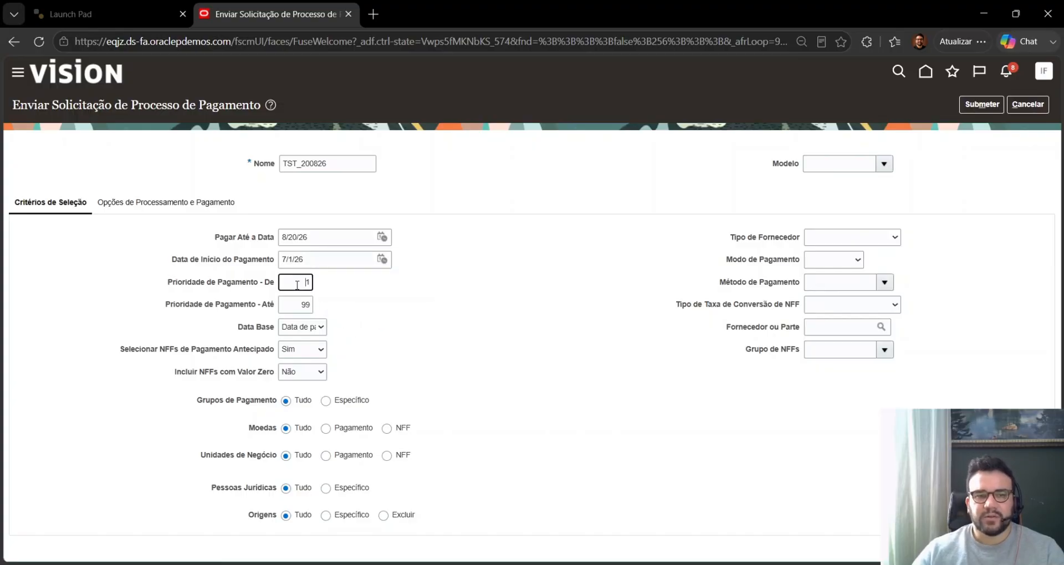
{"action": "left_click", "coordinate": [294, 304]}
{"action": "left_click", "coordinate": [362, 338]}
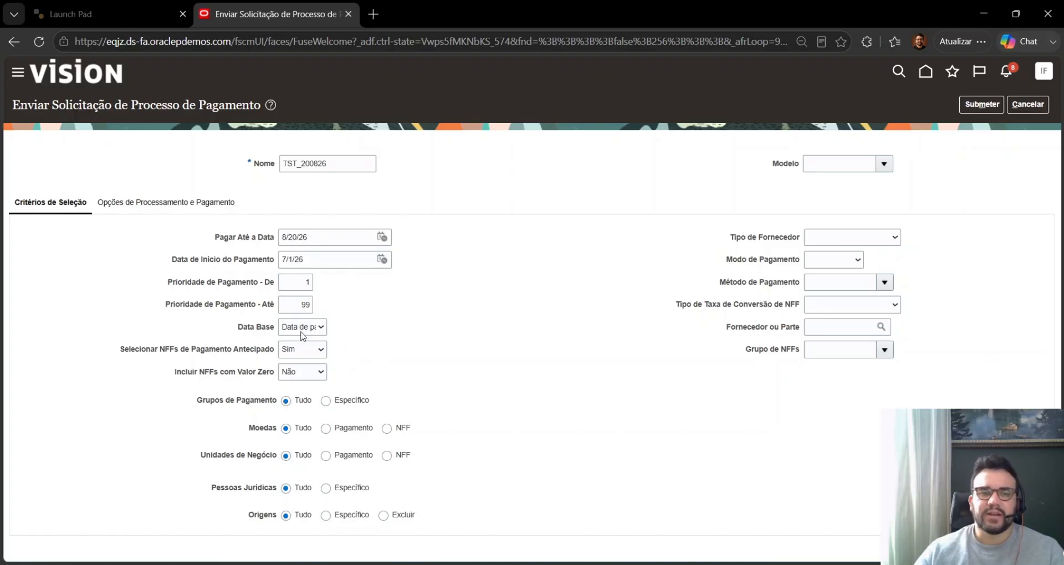
Try the alternative Data Base option and restore the original date basis.
{"action": "left_click", "coordinate": [309, 352]}
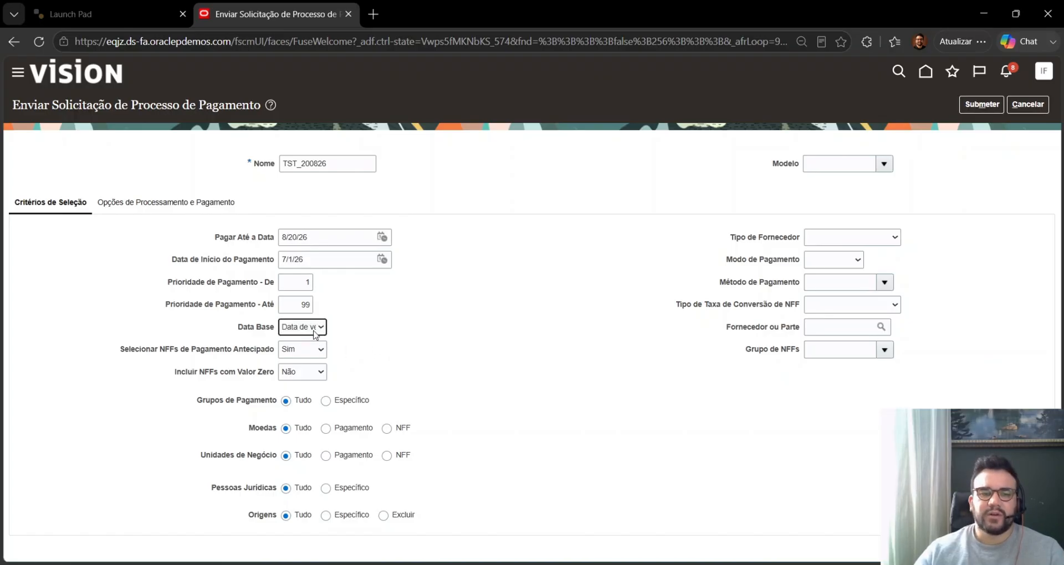
{"action": "left_click", "coordinate": [318, 330]}
{"action": "left_click", "coordinate": [318, 365]}
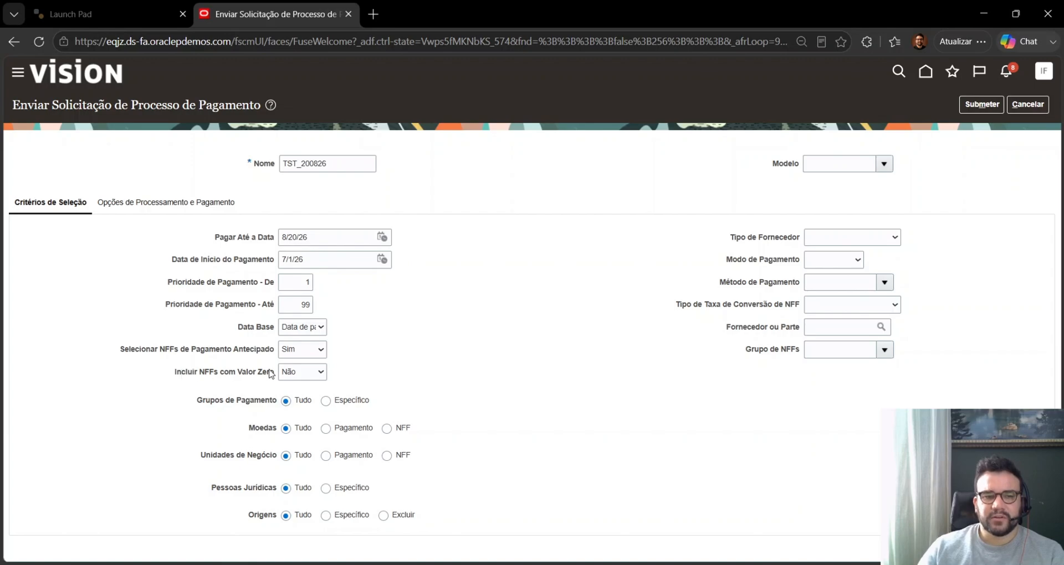
Set Incluir NFFs com Valor Zero to Sim in the selection criteria.
{"action": "left_click", "coordinate": [299, 410]}
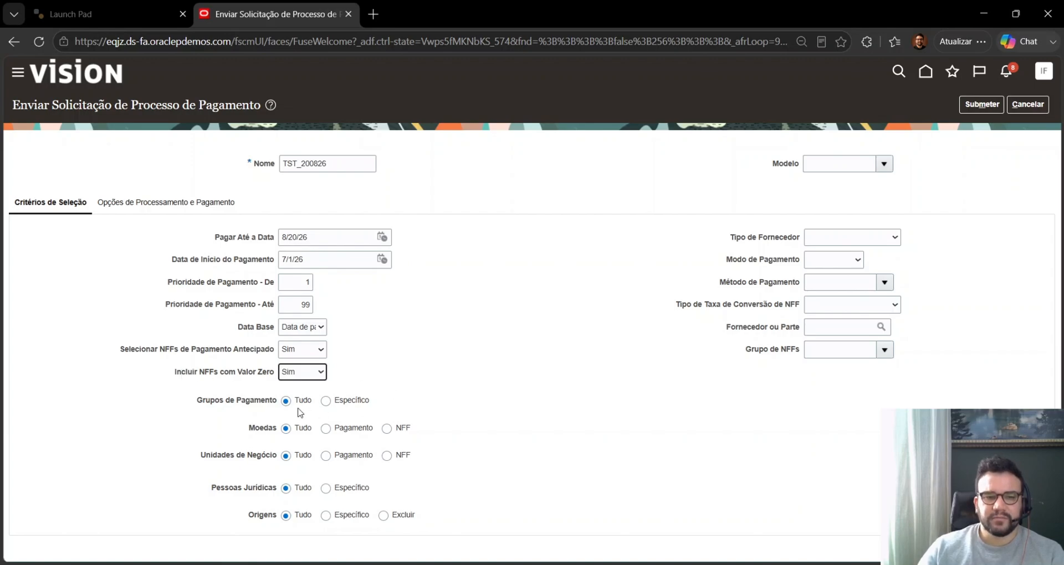
{"action": "left_click", "coordinate": [352, 372]}
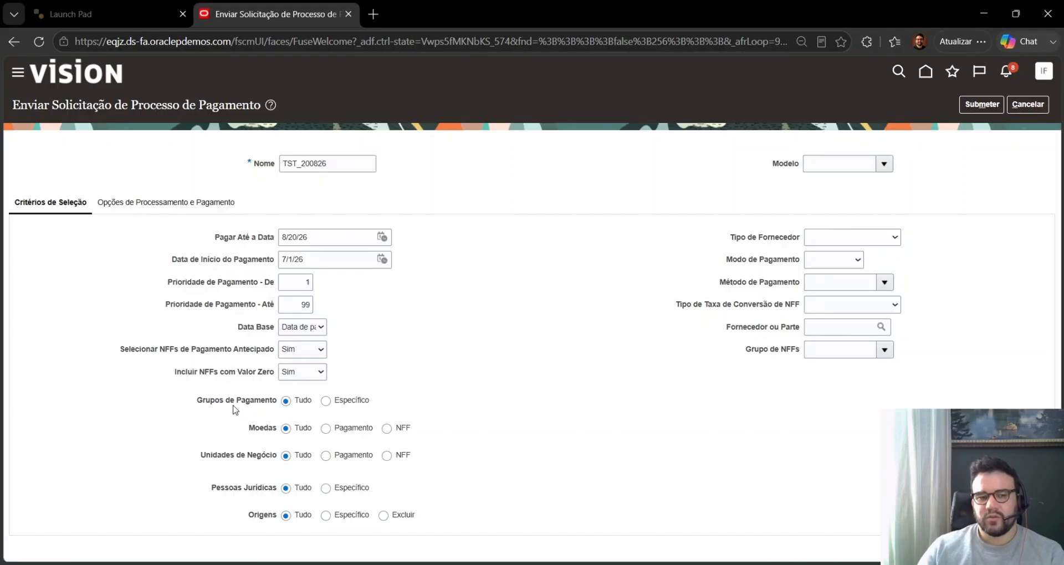
Try restricting Grupos de Pagamento to the specific group Employee Miscelleneous PPD, remove that row and restore Tudo.
{"action": "left_click", "coordinate": [349, 403]}
{"action": "left_click", "coordinate": [334, 433]}
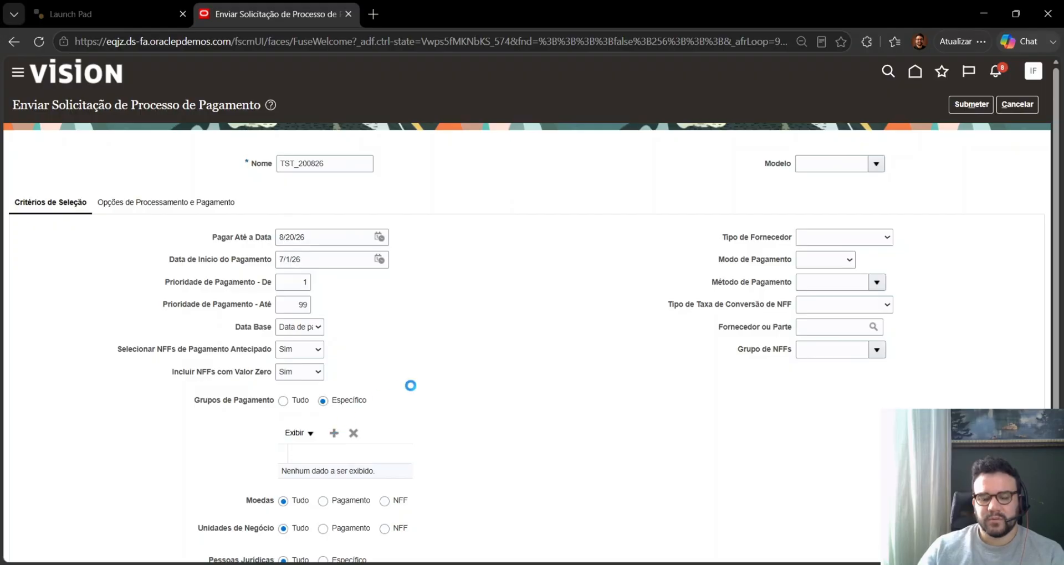
{"action": "scroll", "coordinate": [410, 399], "scroll_direction": "down", "scroll_amount": 1}
{"action": "left_click", "coordinate": [397, 418]}
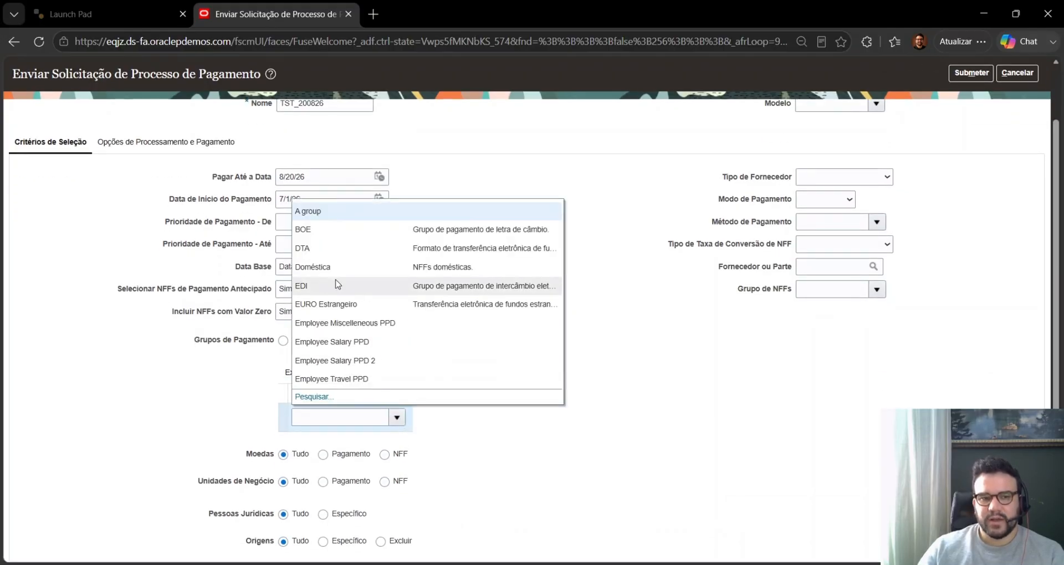
{"action": "left_click", "coordinate": [341, 324]}
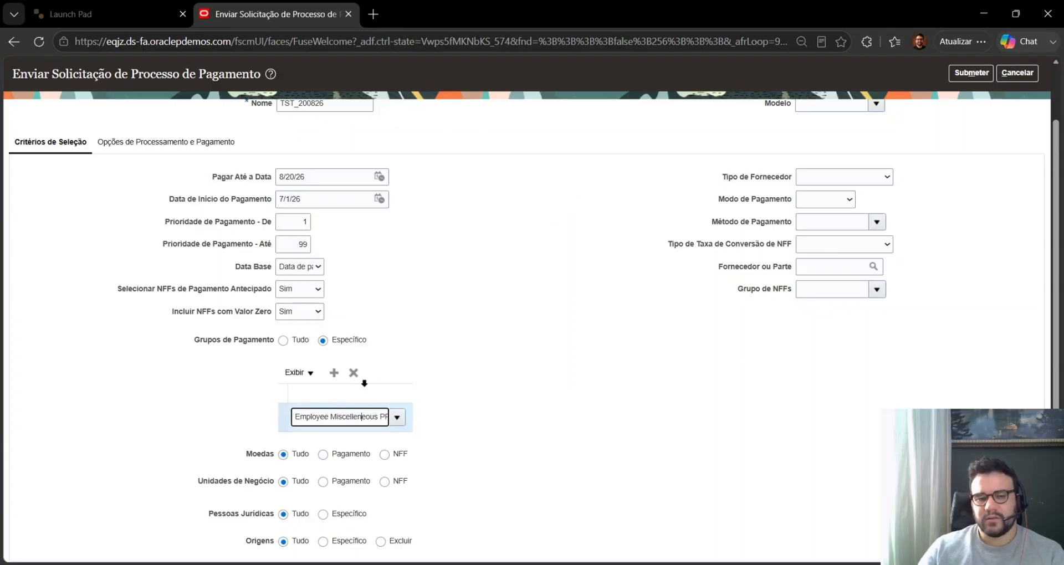
{"action": "left_click", "coordinate": [354, 372]}
{"action": "left_click", "coordinate": [300, 355]}
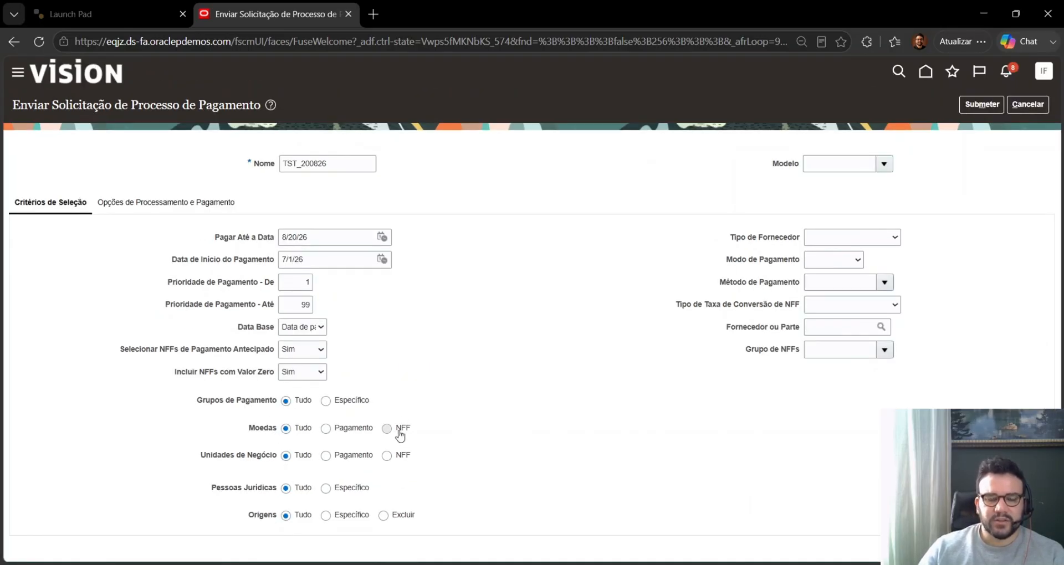
Try the NFF option for Moedas and restore the selection to Tudo.
{"action": "left_click", "coordinate": [387, 428]}
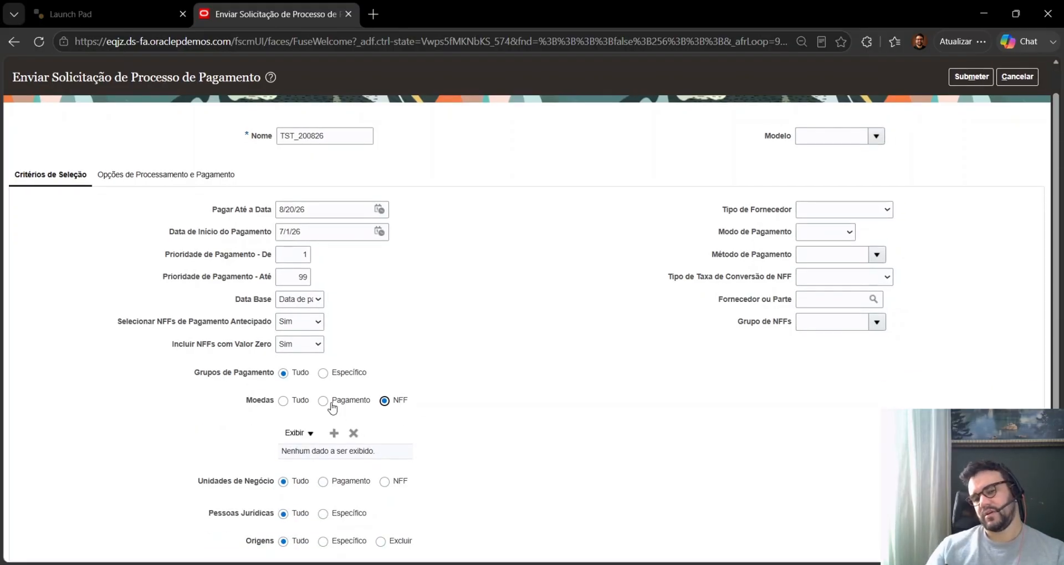
{"action": "left_click", "coordinate": [331, 408]}
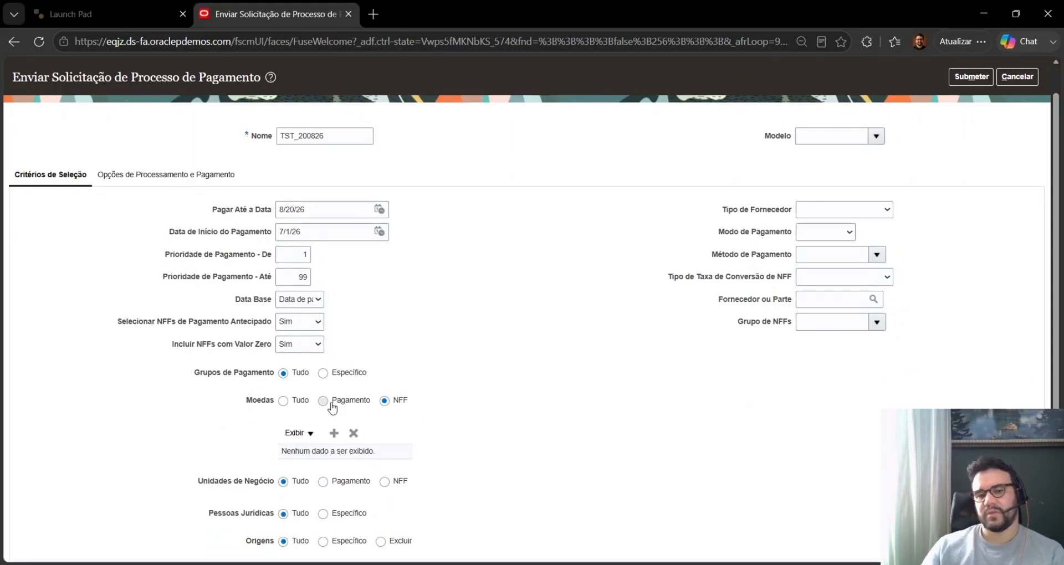
{"action": "left_click", "coordinate": [386, 407]}
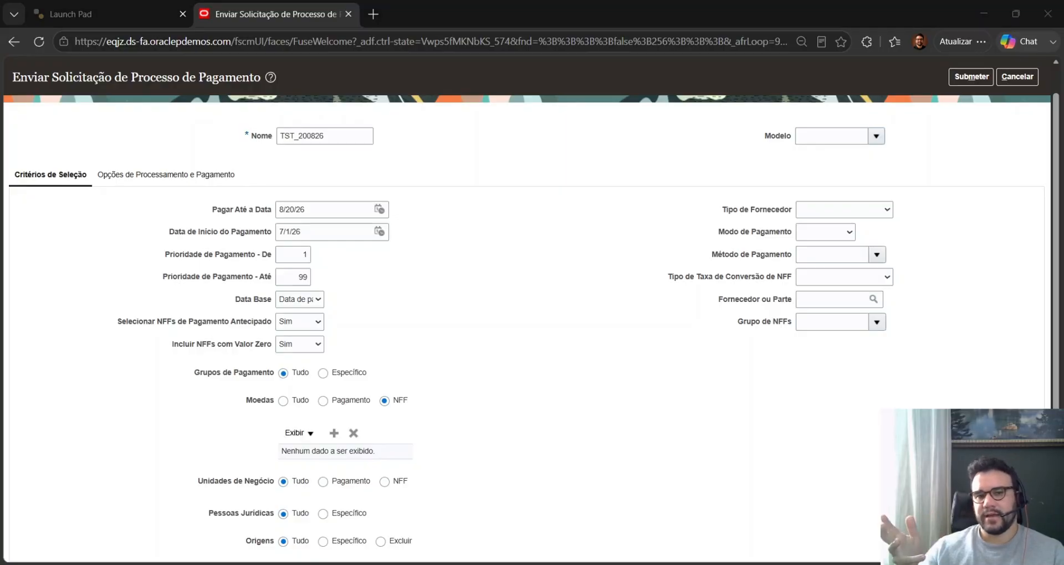
{"action": "key", "text": "alt+Tab"}
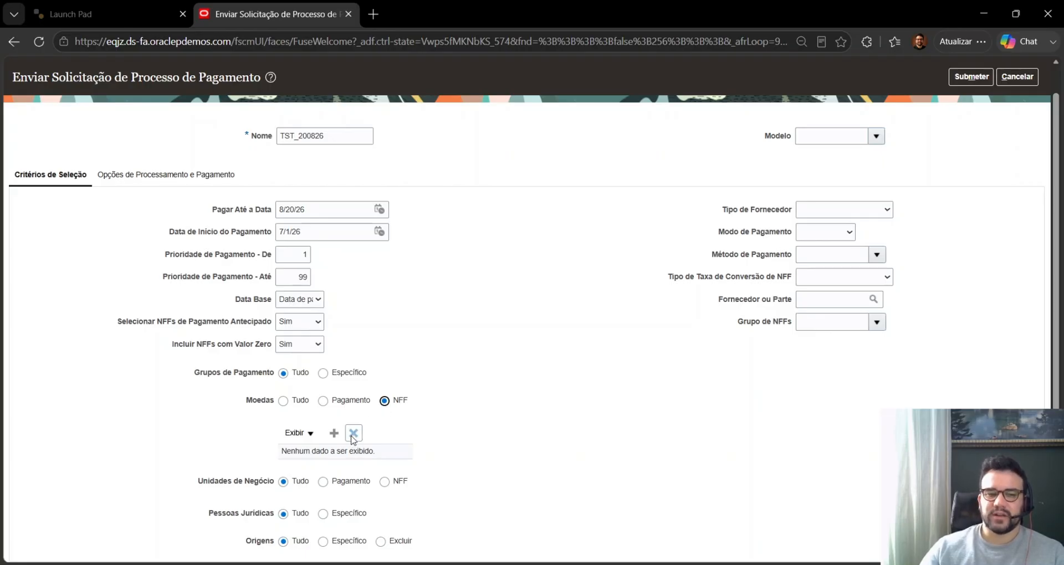
{"action": "left_click_drag", "start_coordinate": [379, 458], "coordinate": [281, 464]}
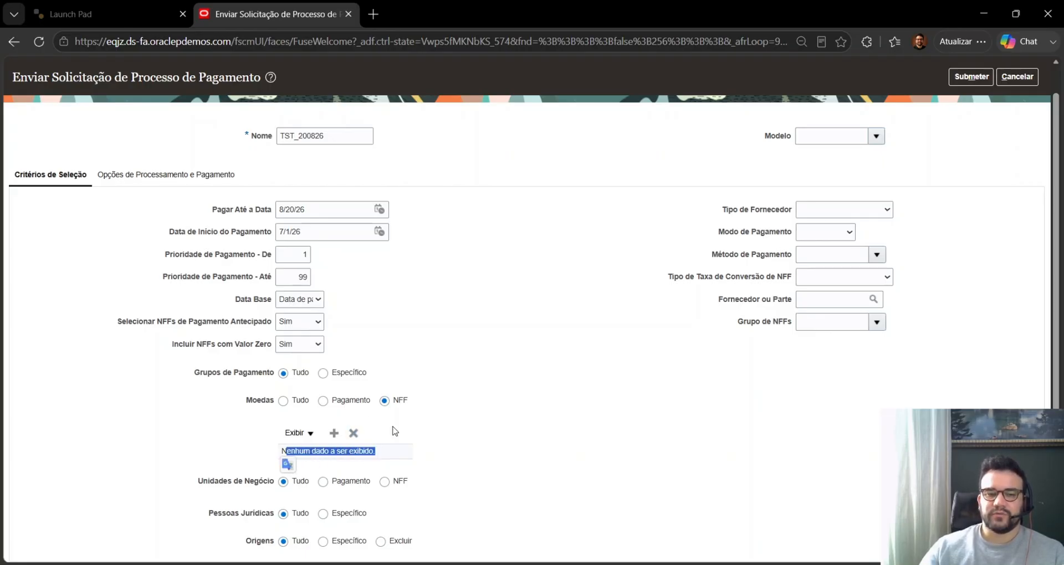
{"action": "left_click", "coordinate": [531, 410]}
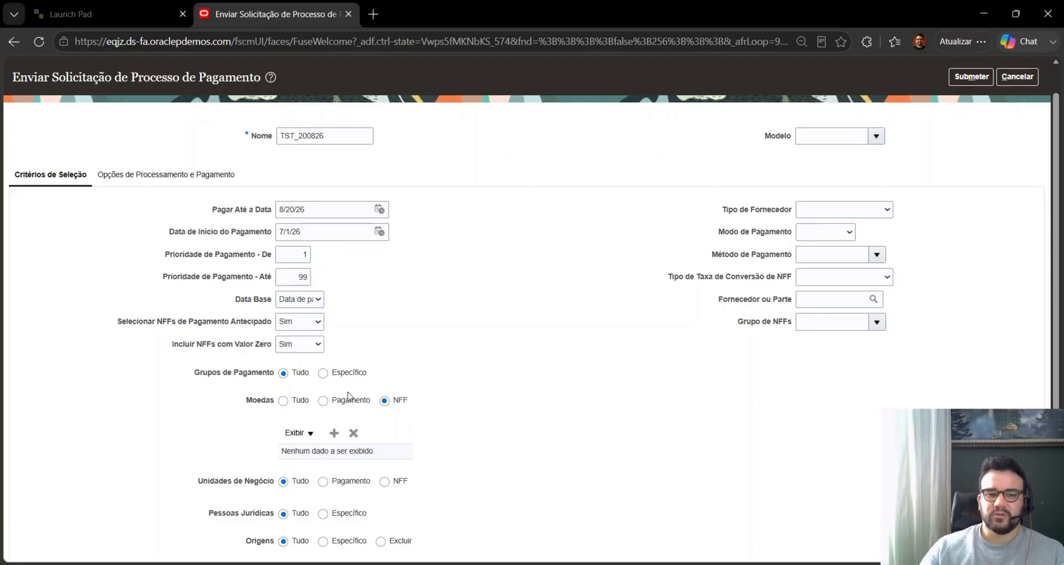
{"action": "left_click", "coordinate": [283, 401]}
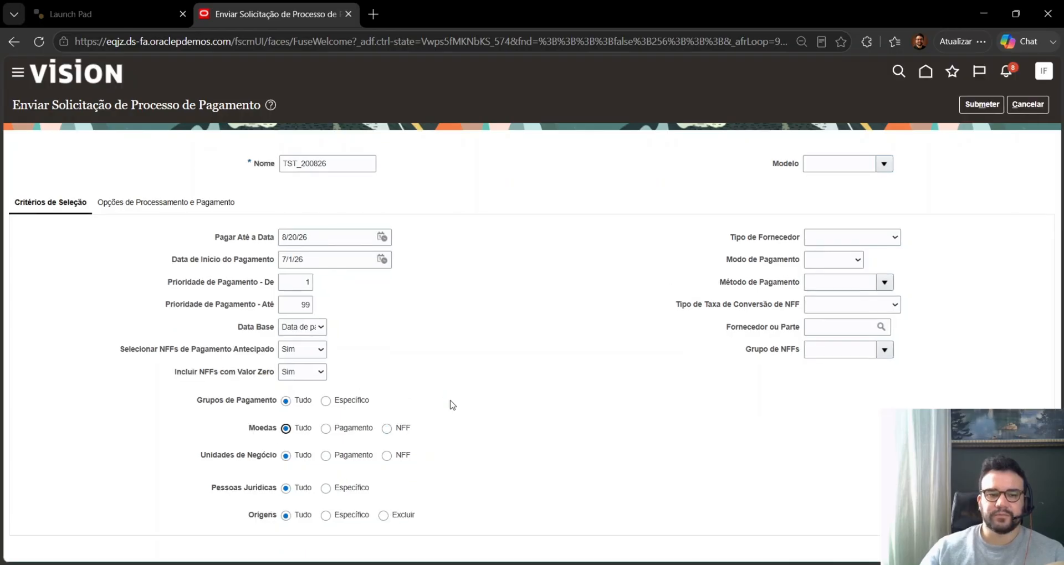
{"action": "left_click_drag", "start_coordinate": [201, 458], "coordinate": [254, 458]}
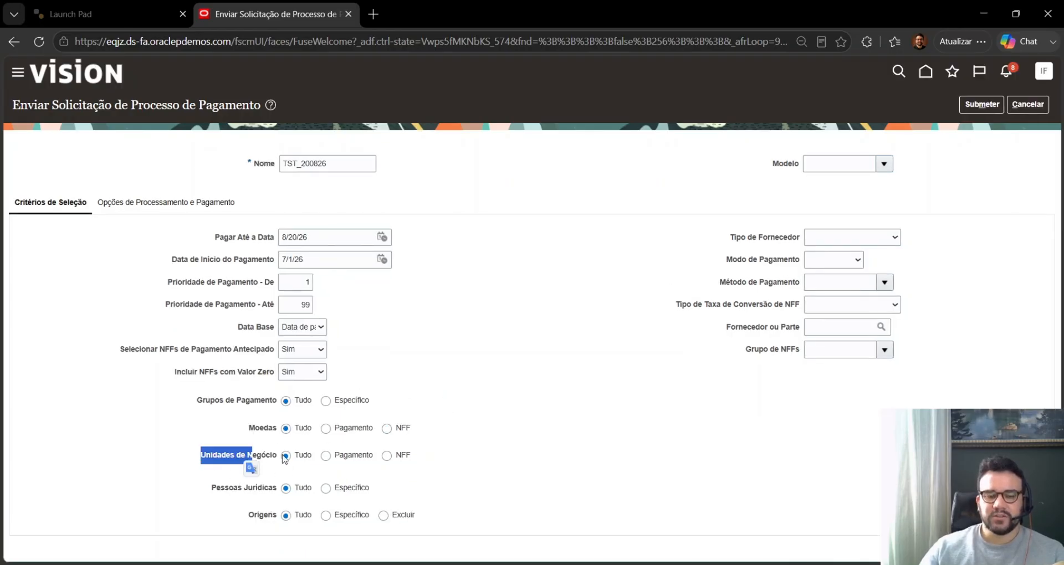
{"action": "left_click", "coordinate": [450, 454]}
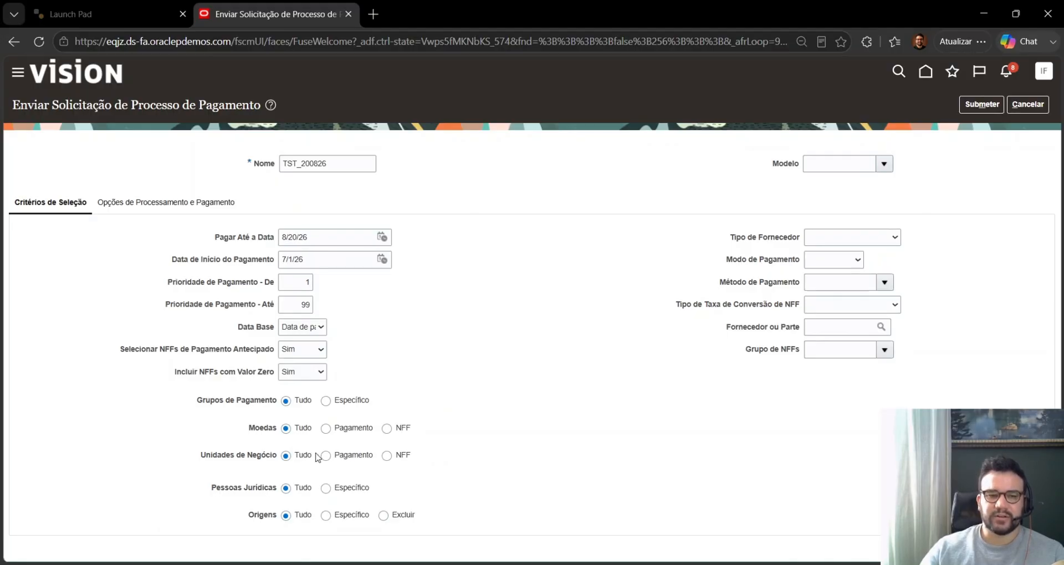
{"action": "left_click_drag", "start_coordinate": [425, 457], "coordinate": [377, 459]}
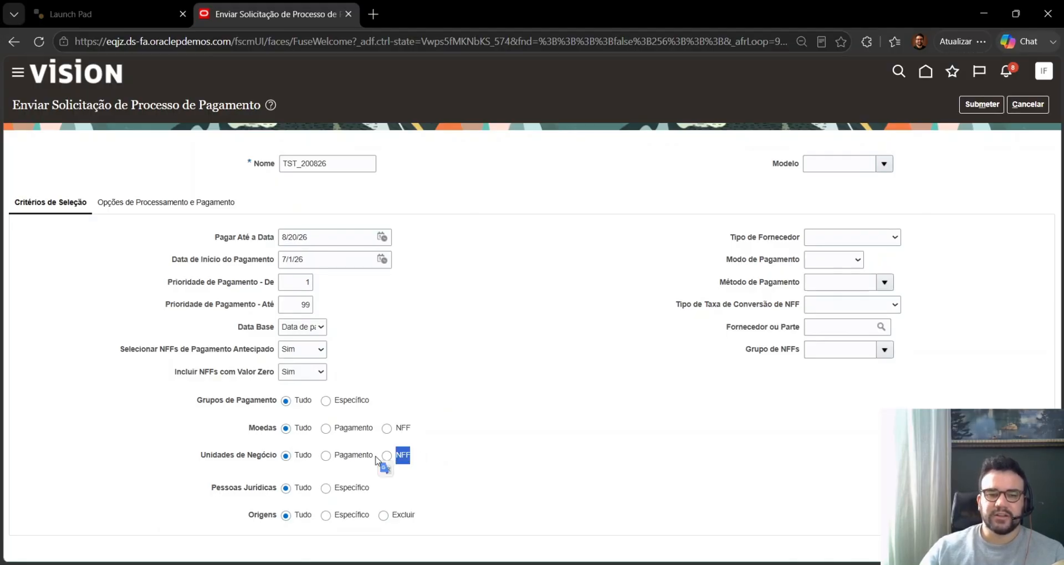
{"action": "left_click", "coordinate": [89, 420]}
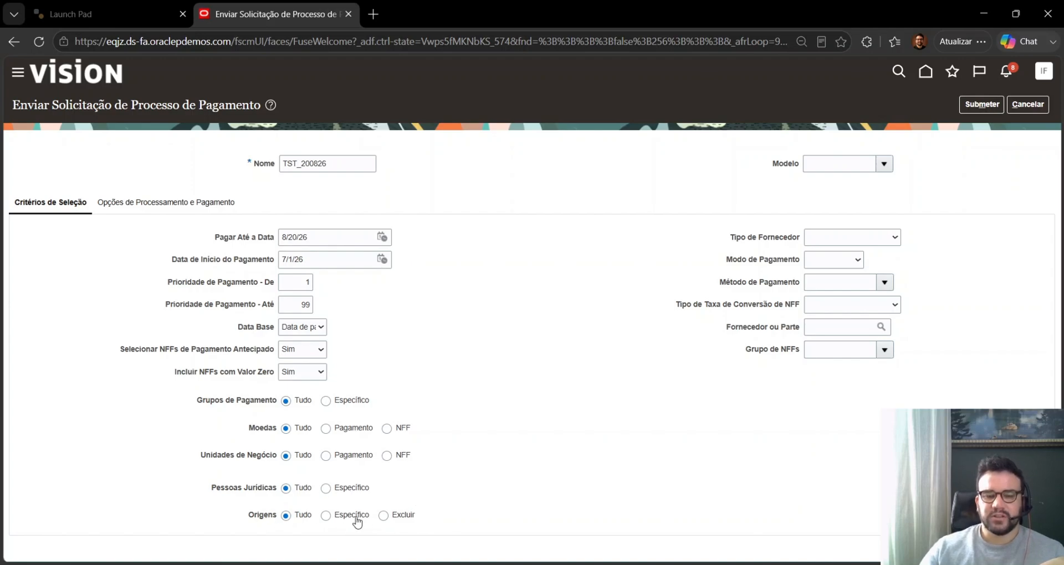
Set Origens to Específico and add a row with Cartões de crédito as the invoice origin.
{"action": "left_click_drag", "start_coordinate": [244, 516], "coordinate": [279, 520]}
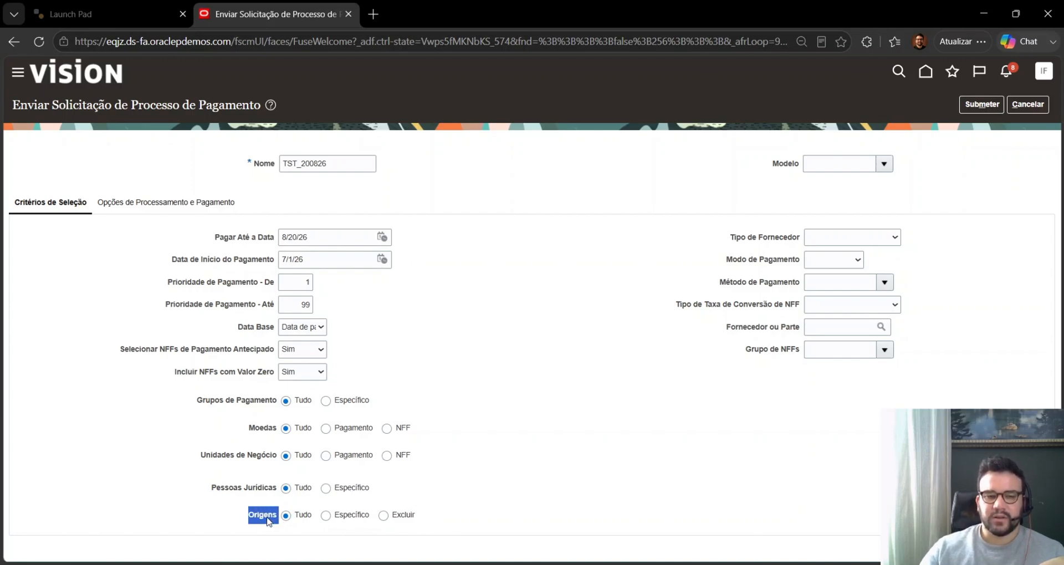
{"action": "left_click", "coordinate": [226, 513]}
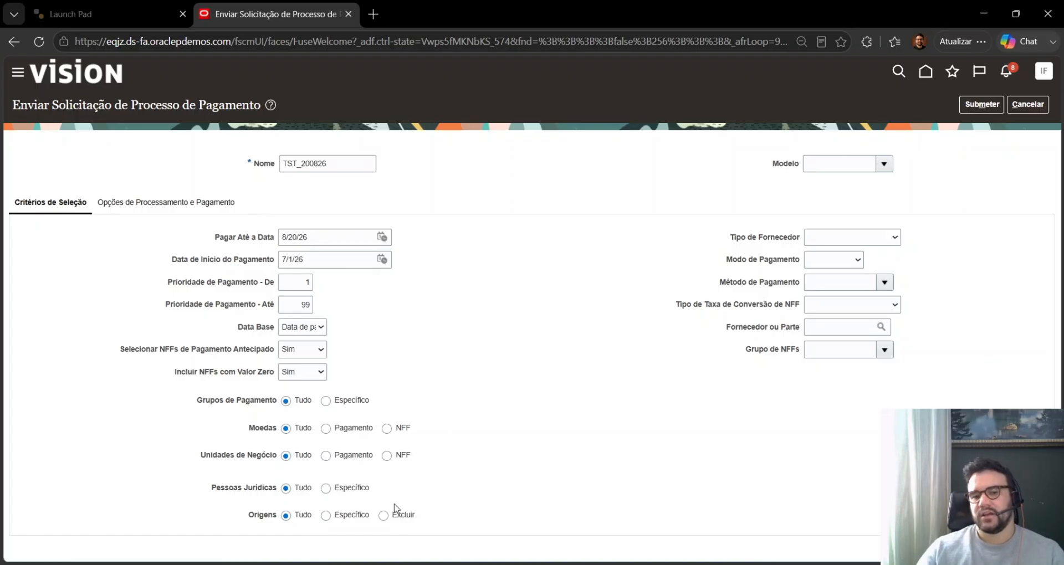
{"action": "left_click", "coordinate": [353, 519]}
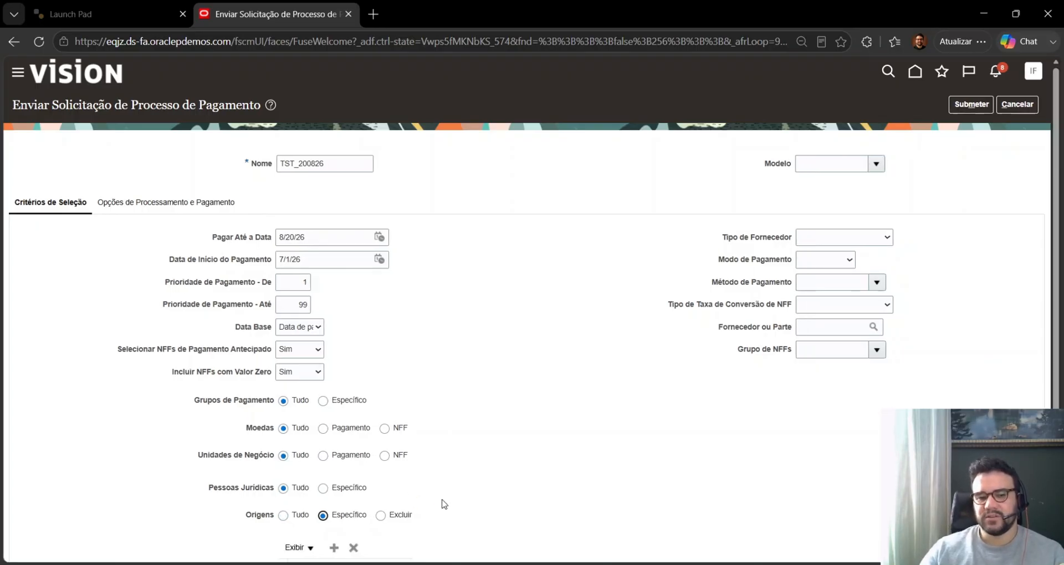
{"action": "scroll", "coordinate": [442, 504], "scroll_direction": "down", "scroll_amount": 1}
{"action": "left_click", "coordinate": [340, 504]}
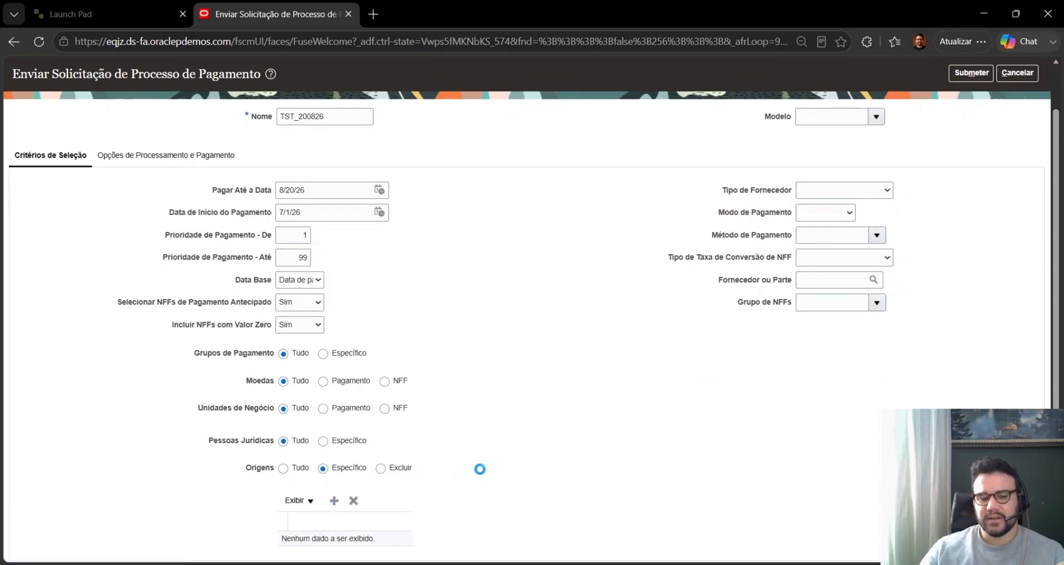
{"action": "left_click", "coordinate": [398, 534]}
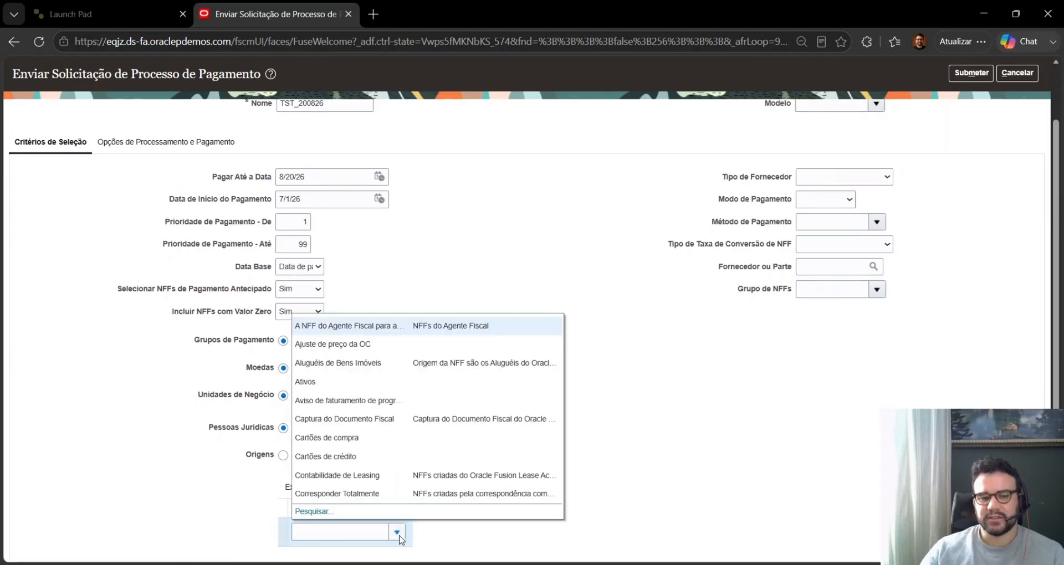
{"action": "left_click", "coordinate": [391, 382]}
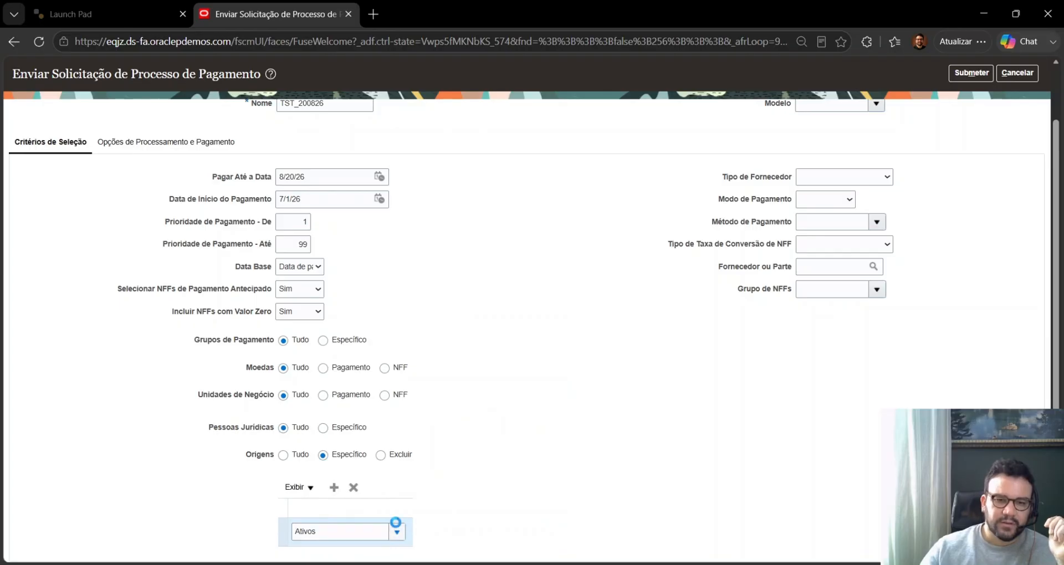
{"action": "left_click", "coordinate": [397, 533]}
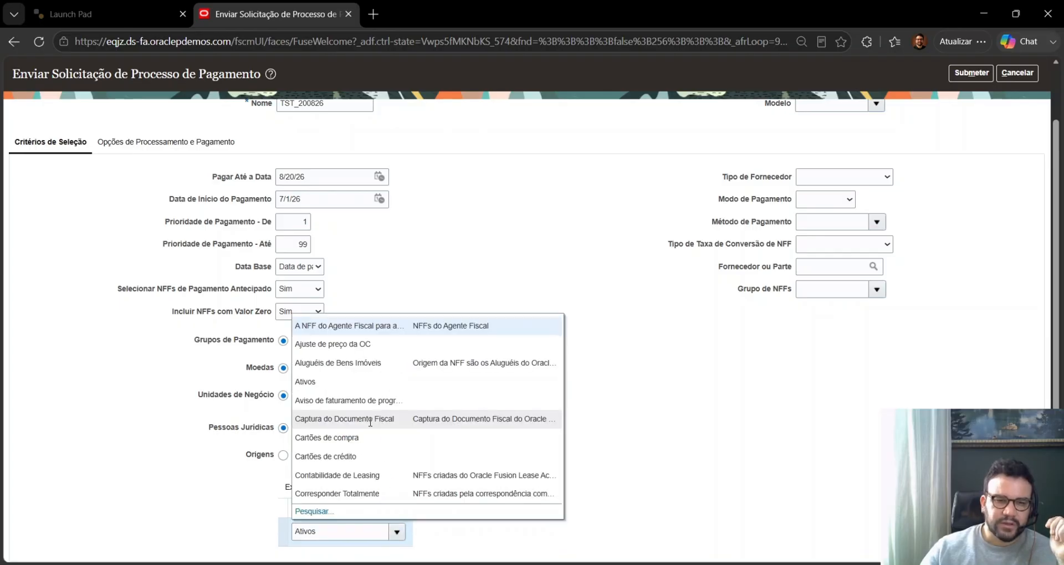
{"action": "left_click", "coordinate": [363, 458]}
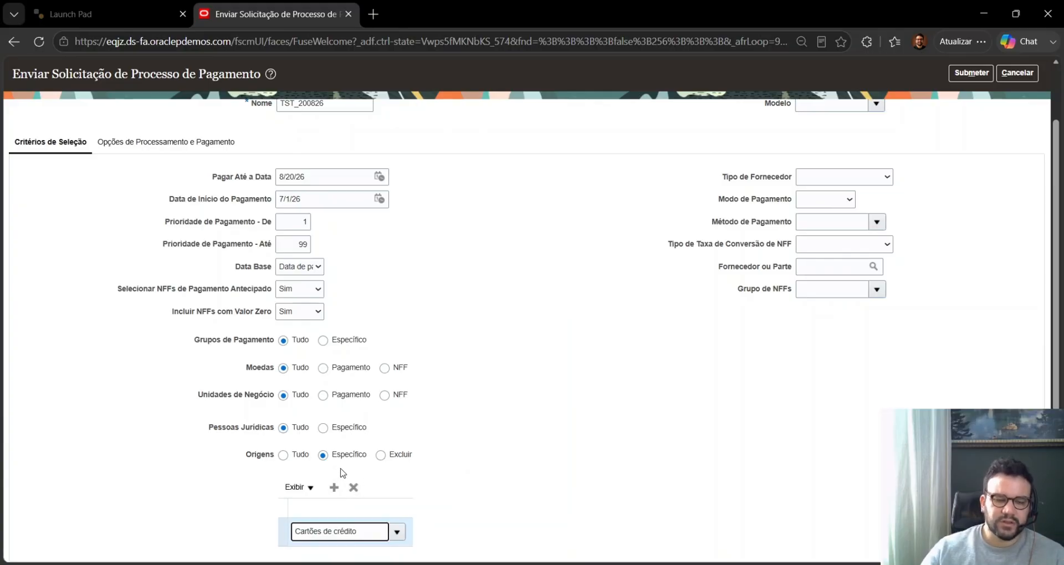
Switch Origens to Excluir so the Cartões de crédito origin is excluded from the payment selection.
{"action": "left_click", "coordinate": [395, 460]}
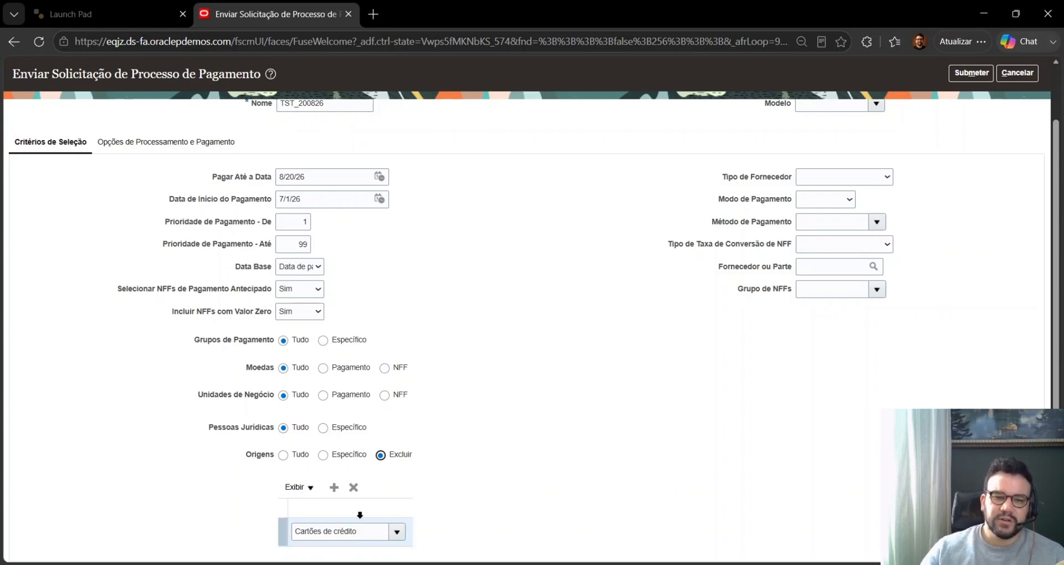
{"action": "triple_click", "coordinate": [360, 529]}
{"action": "left_click", "coordinate": [424, 505]}
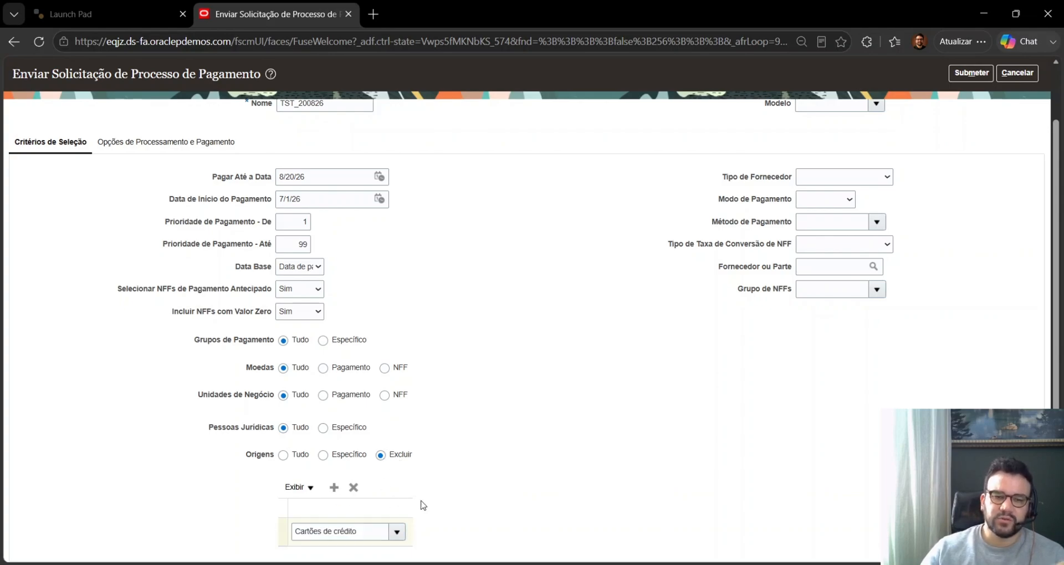
Remove the Cartões de crédito row from the excluded Origens.
{"action": "left_click", "coordinate": [353, 488]}
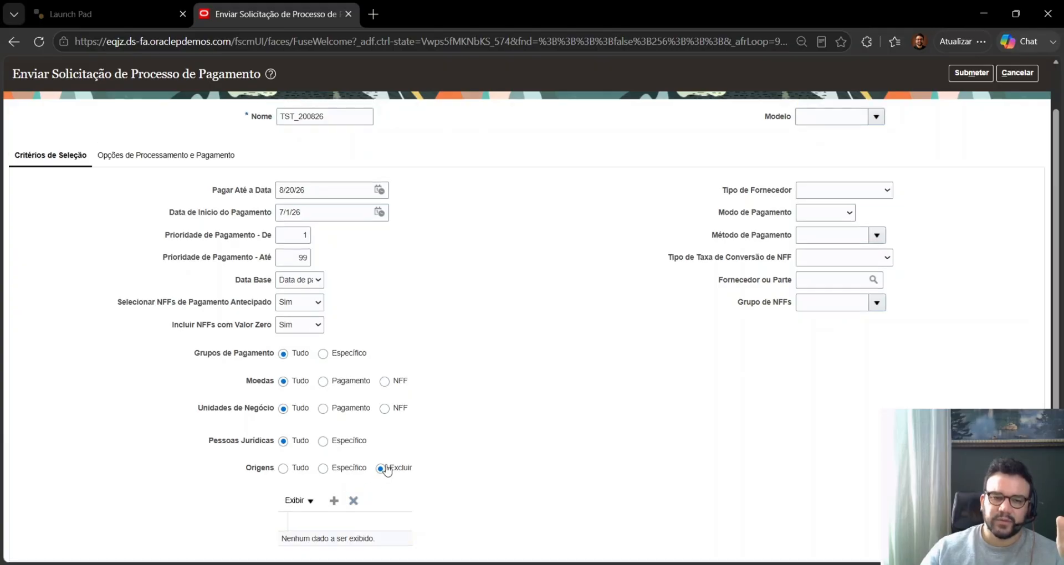
Try Fornecedor as the Tipo de Fornecedor and reset the field to blank.
{"action": "scroll", "coordinate": [495, 445], "scroll_direction": "up", "scroll_amount": 1}
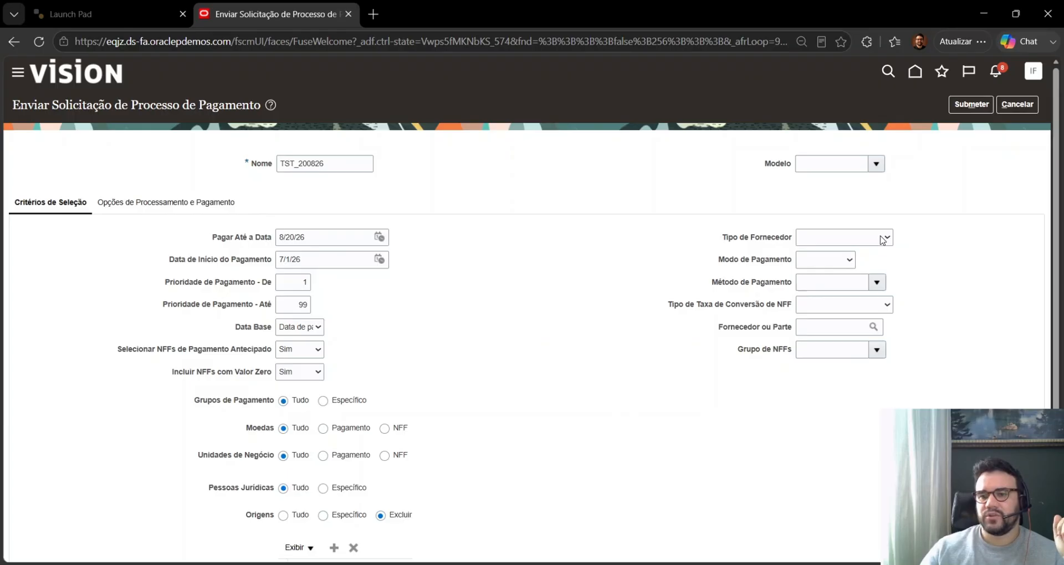
{"action": "left_click", "coordinate": [854, 376]}
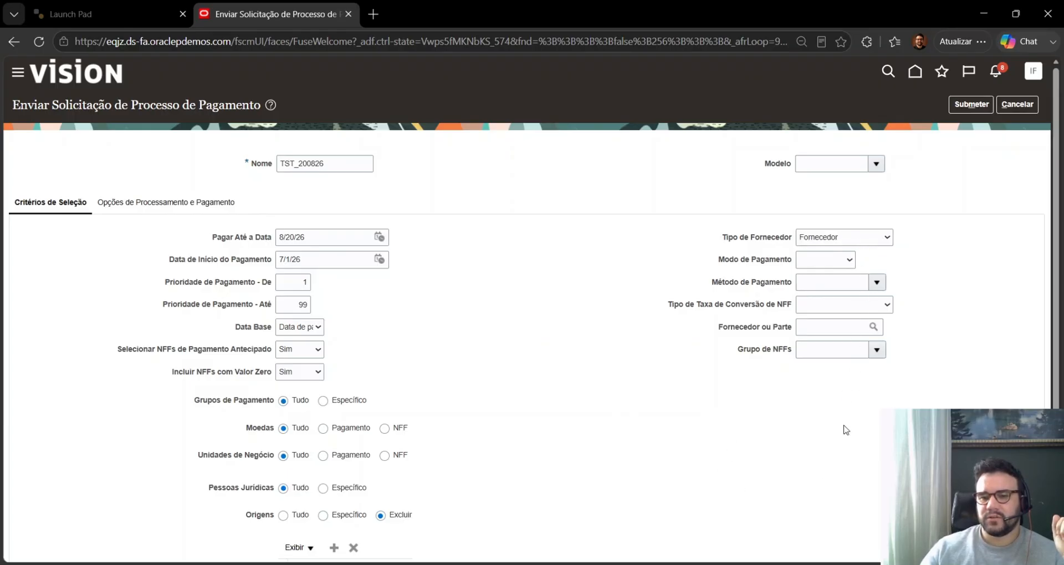
{"action": "left_click", "coordinate": [853, 282]}
{"action": "left_click", "coordinate": [850, 241]}
{"action": "left_click", "coordinate": [844, 265]}
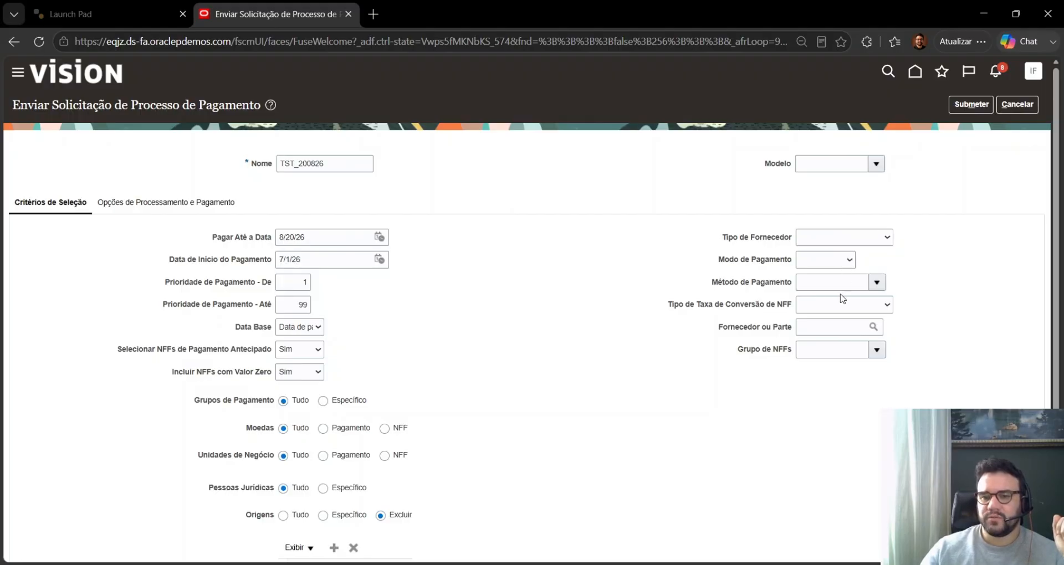
Try Cheque as the Método de Pagamento, look through the other payment methods and clear the field.
{"action": "left_click", "coordinate": [822, 283]}
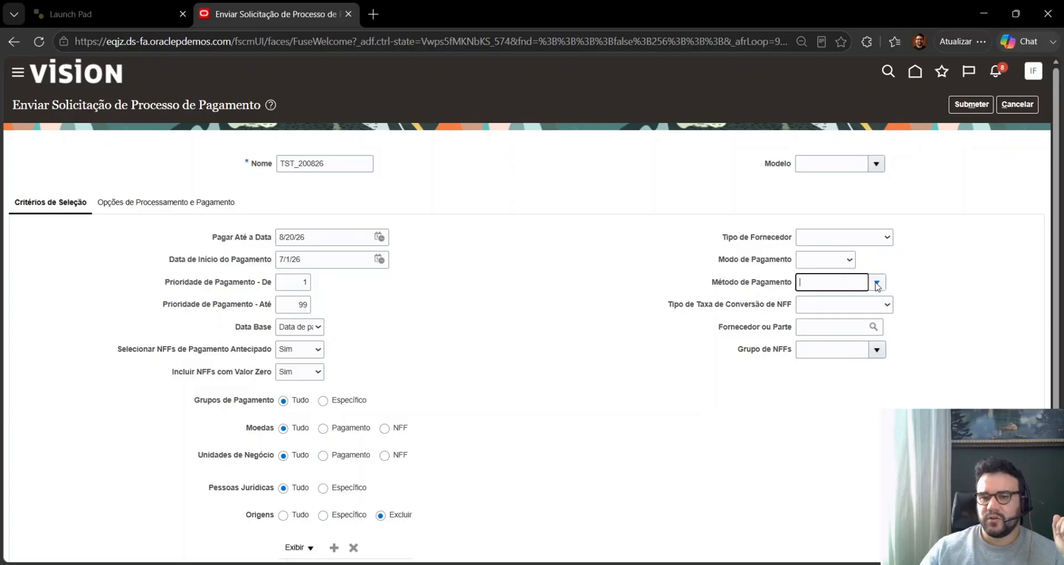
{"action": "left_click", "coordinate": [877, 283]}
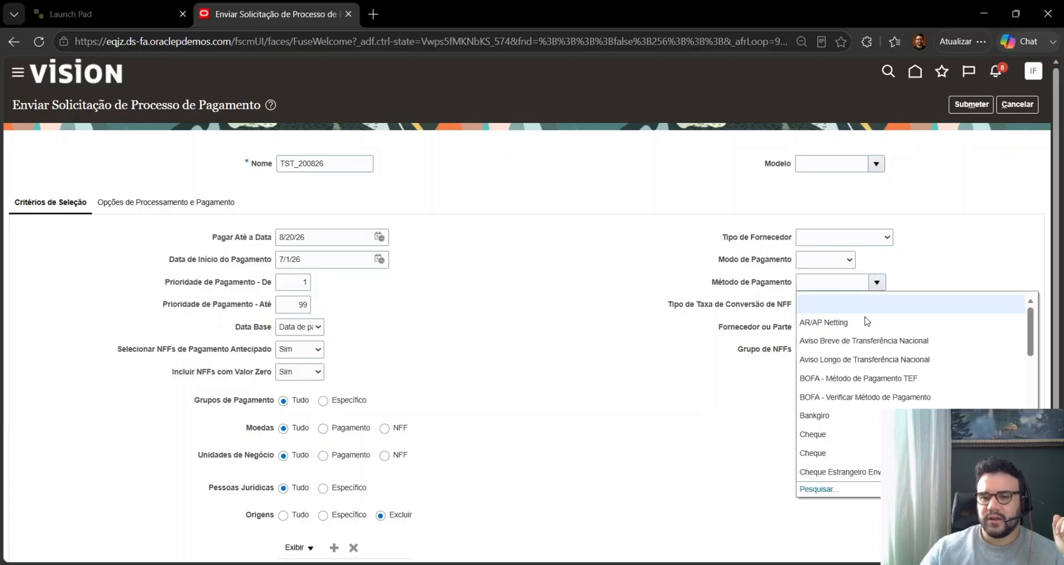
{"action": "left_click", "coordinate": [839, 434]}
{"action": "left_click", "coordinate": [877, 282]}
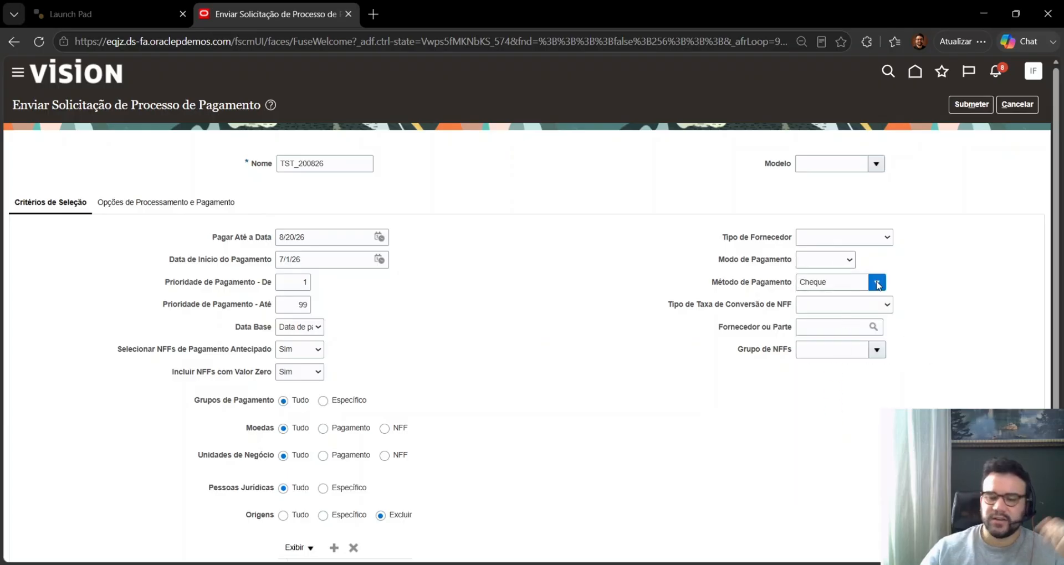
{"action": "scroll", "coordinate": [859, 422], "scroll_direction": "down", "scroll_amount": 2}
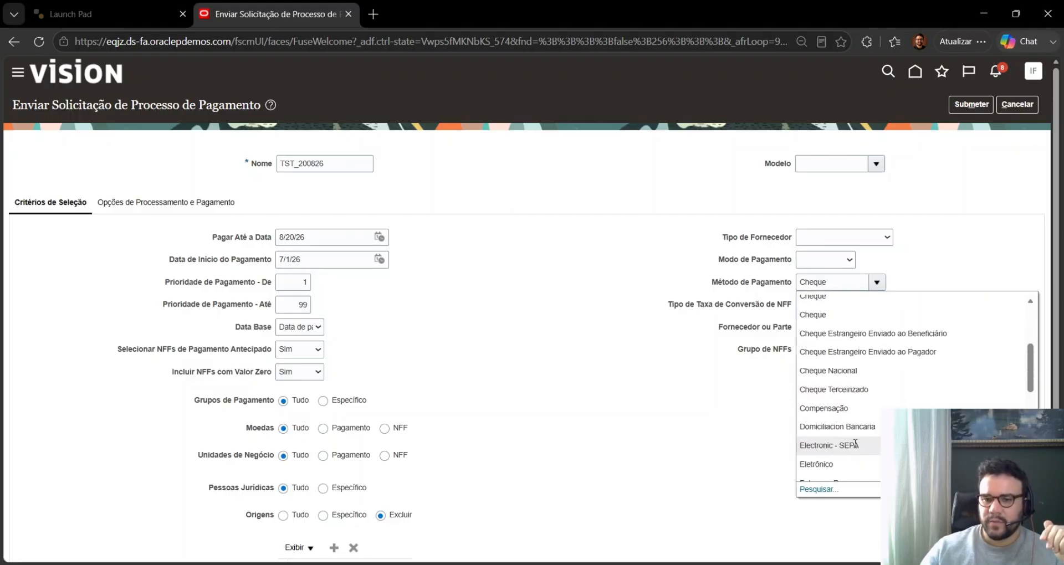
{"action": "scroll", "coordinate": [854, 443], "scroll_direction": "down", "scroll_amount": 4}
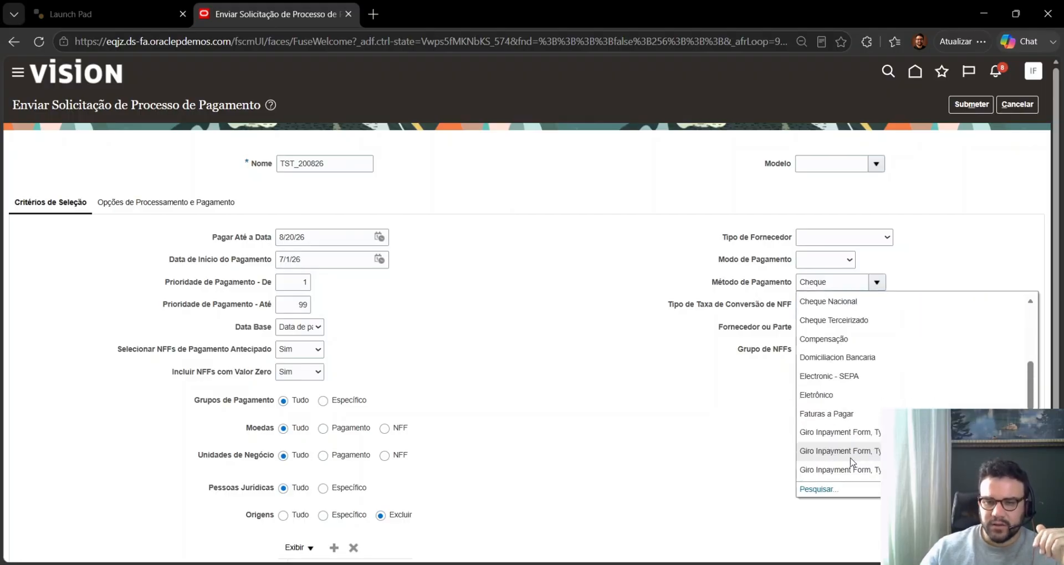
{"action": "left_click_drag", "start_coordinate": [840, 283], "coordinate": [704, 285]}
{"action": "key", "text": "BackSpace"}
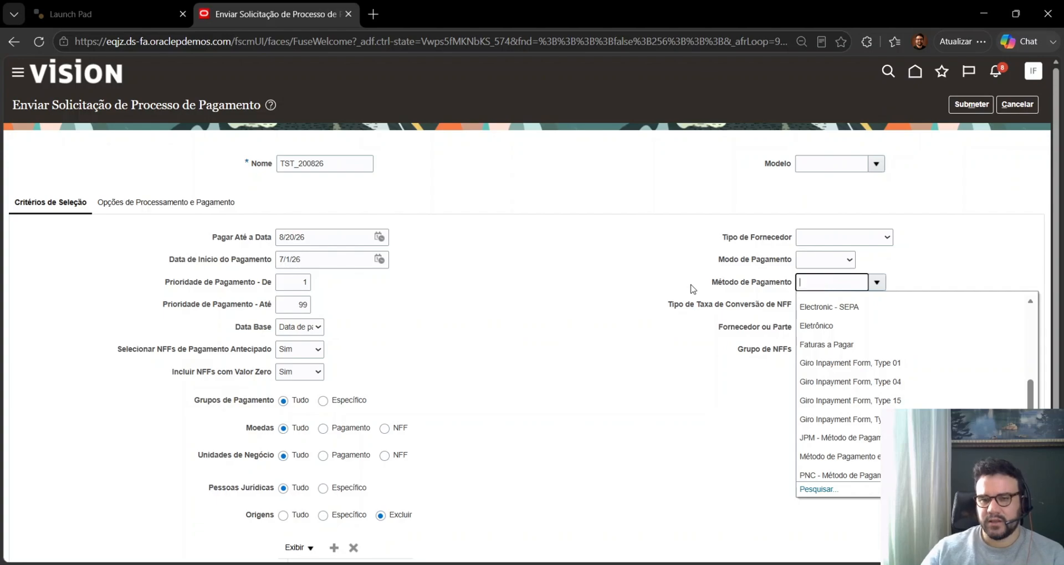
{"action": "left_click", "coordinate": [691, 285]}
{"action": "left_click", "coordinate": [920, 270]}
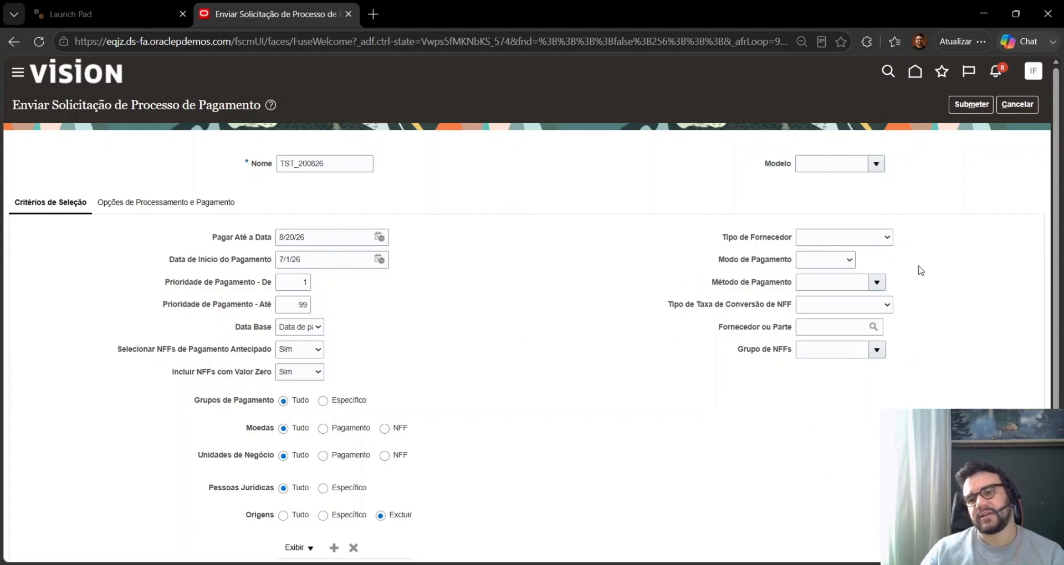
Try Usuário and Todas as outras as the Tipo de Taxa de Conversão de NFF and reset it to blank.
{"action": "left_click", "coordinate": [713, 306]}
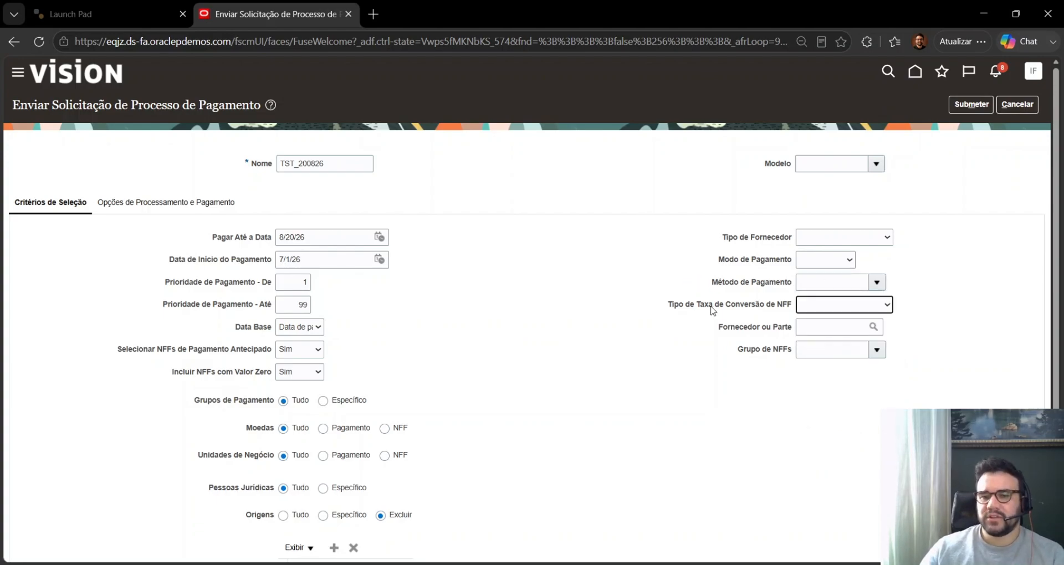
{"action": "scroll", "coordinate": [765, 299], "scroll_direction": "down", "scroll_amount": 1}
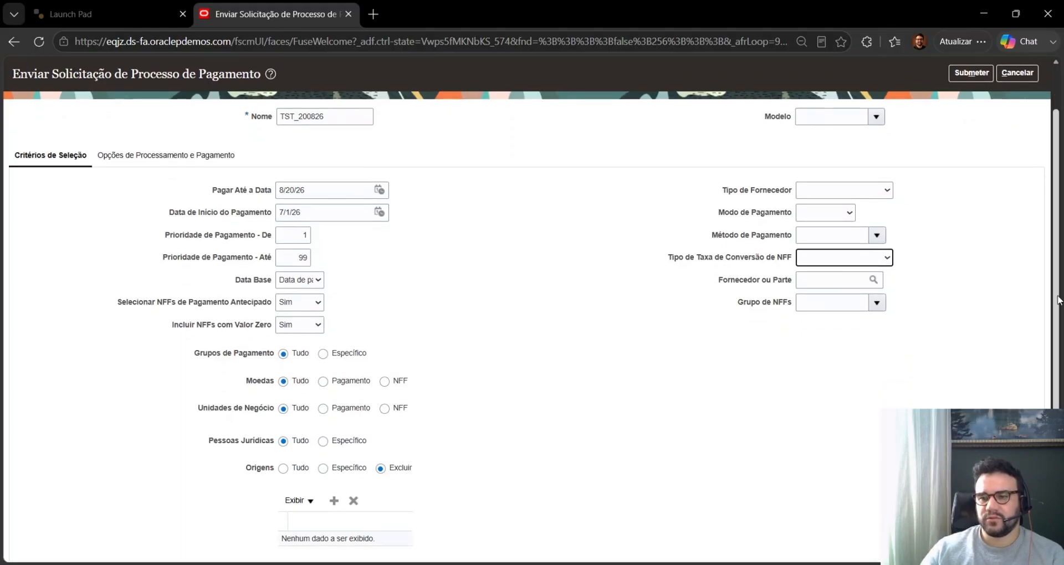
{"action": "scroll", "coordinate": [1037, 300], "scroll_direction": "up", "scroll_amount": 1}
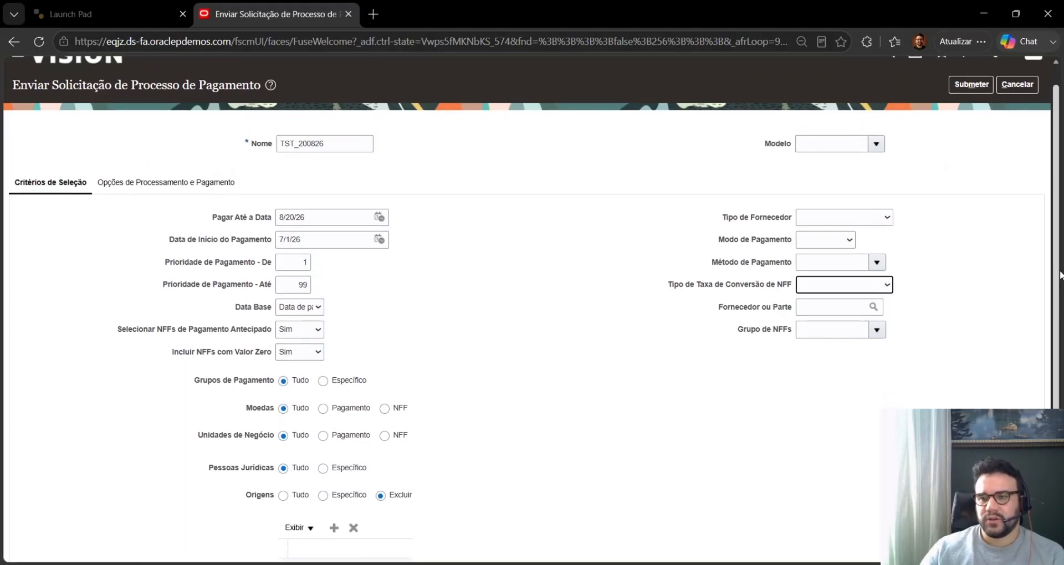
{"action": "left_click", "coordinate": [877, 297]}
{"action": "left_click", "coordinate": [874, 336]}
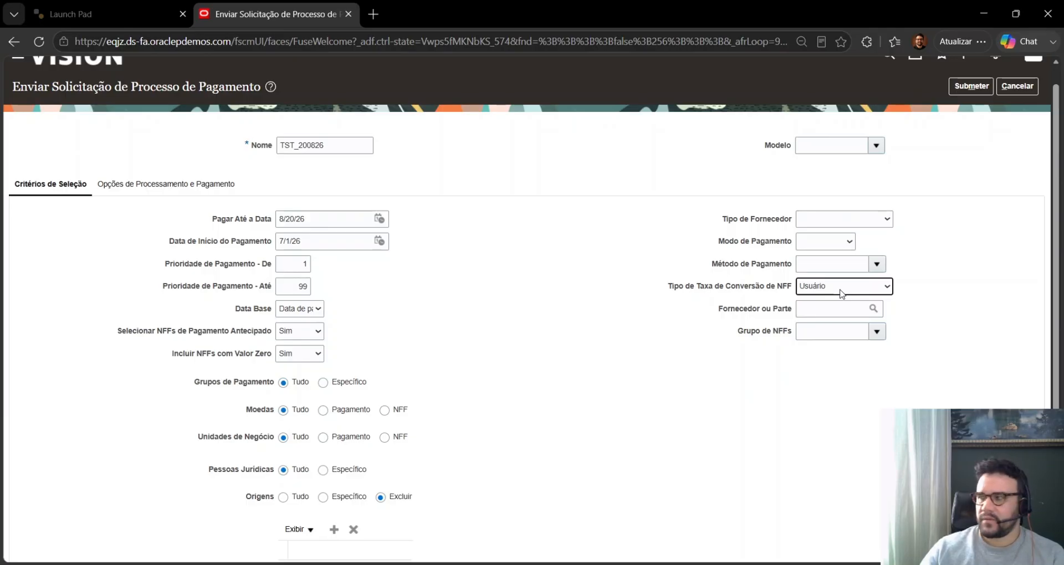
{"action": "left_click", "coordinate": [836, 322]}
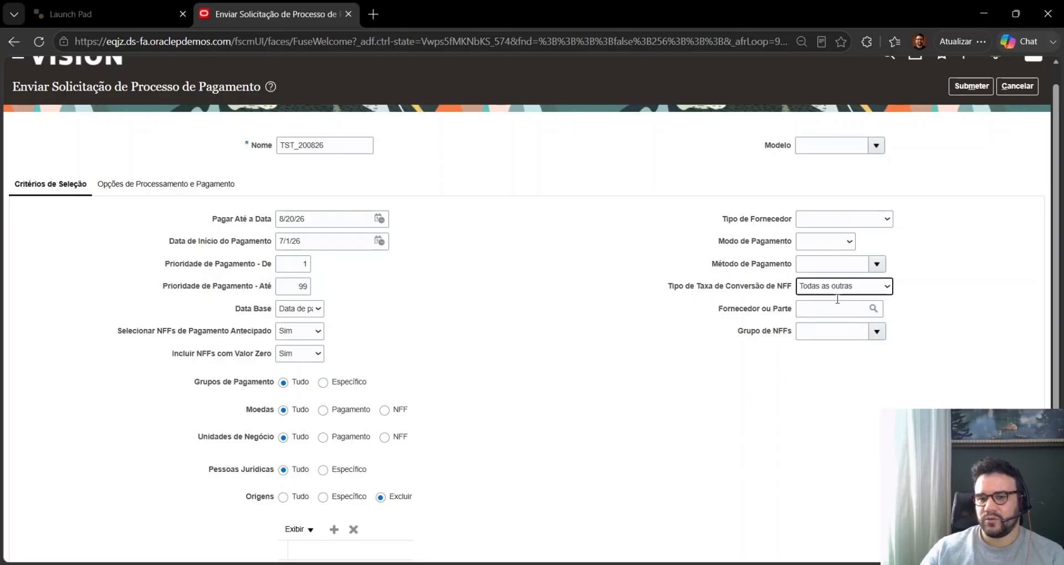
{"action": "left_click", "coordinate": [854, 289]}
{"action": "left_click", "coordinate": [848, 304]}
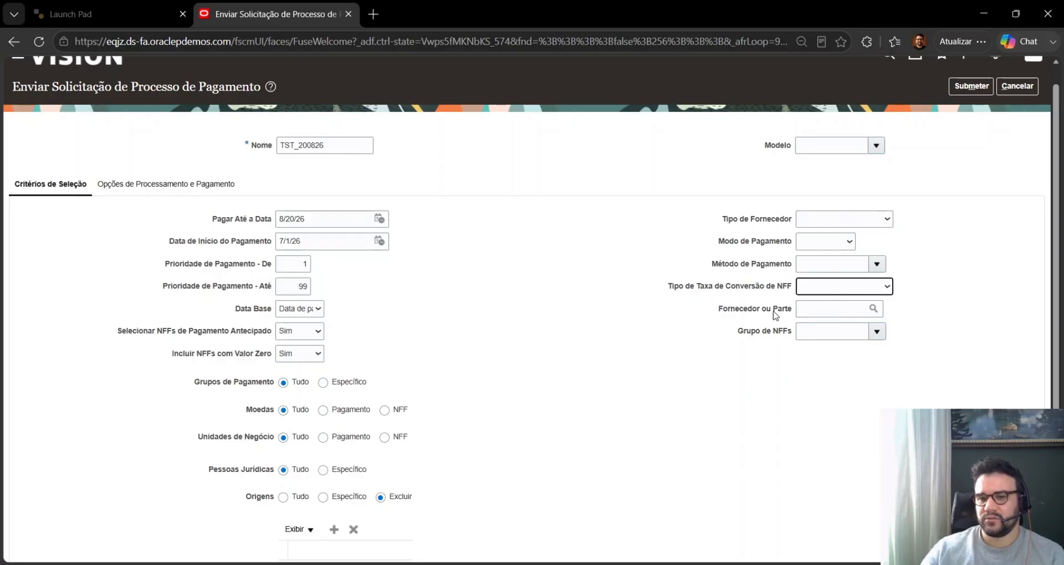
Look through the available invoice groups and set Grupo de NFFs to DS Invoices.
{"action": "left_click", "coordinate": [832, 310]}
{"action": "left_click_drag", "start_coordinate": [715, 310], "coordinate": [772, 310]}
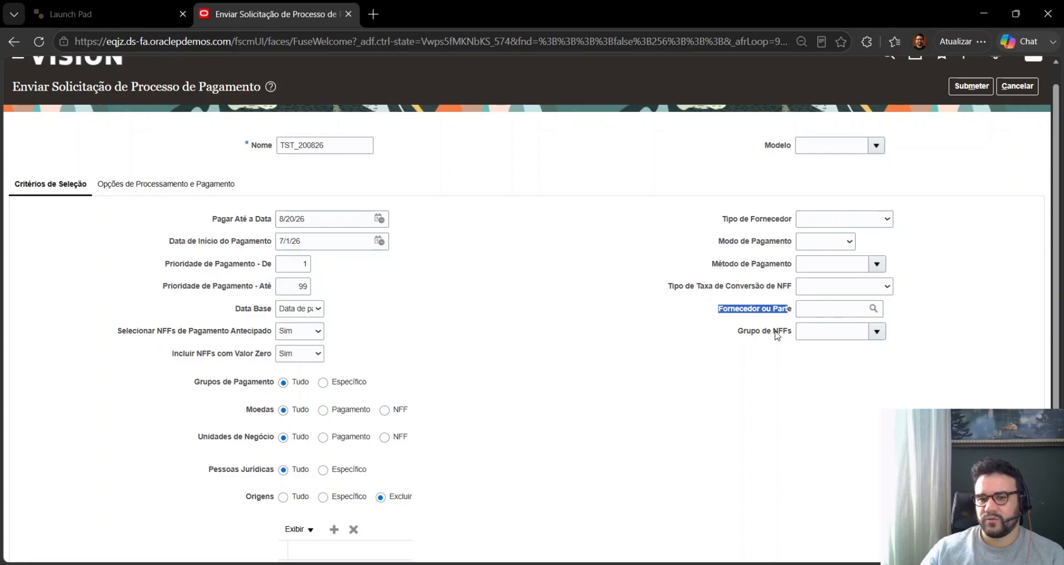
{"action": "left_click", "coordinate": [813, 333]}
{"action": "left_click", "coordinate": [876, 332]}
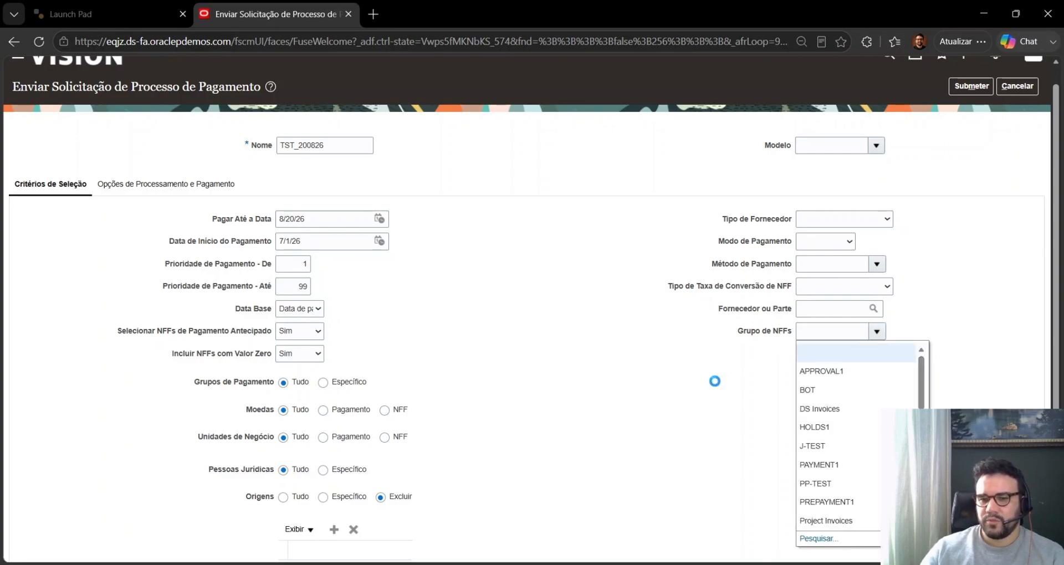
{"action": "scroll", "coordinate": [838, 449], "scroll_direction": "down", "scroll_amount": 3}
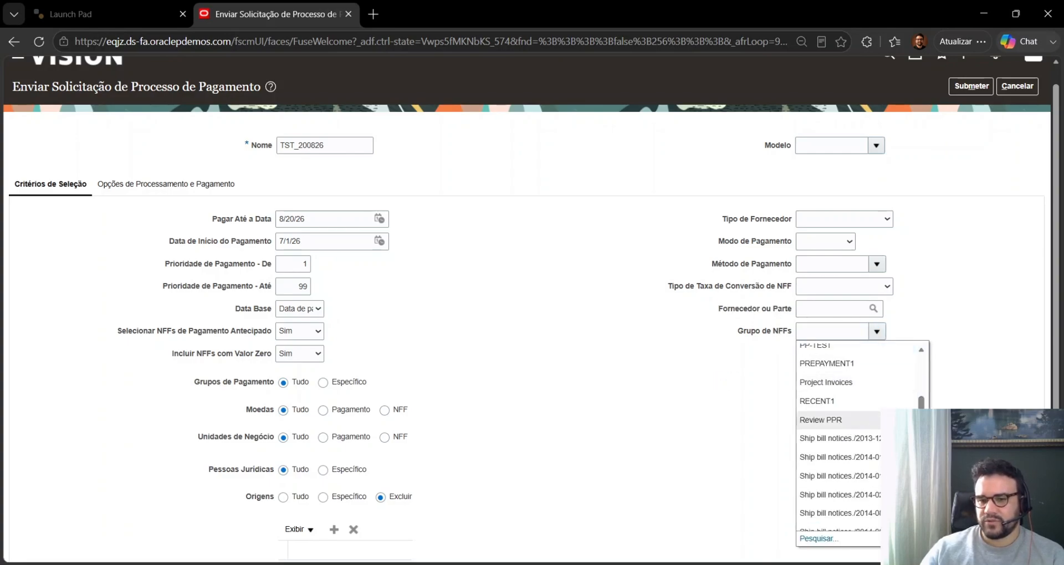
{"action": "scroll", "coordinate": [875, 402], "scroll_direction": "down", "scroll_amount": 1}
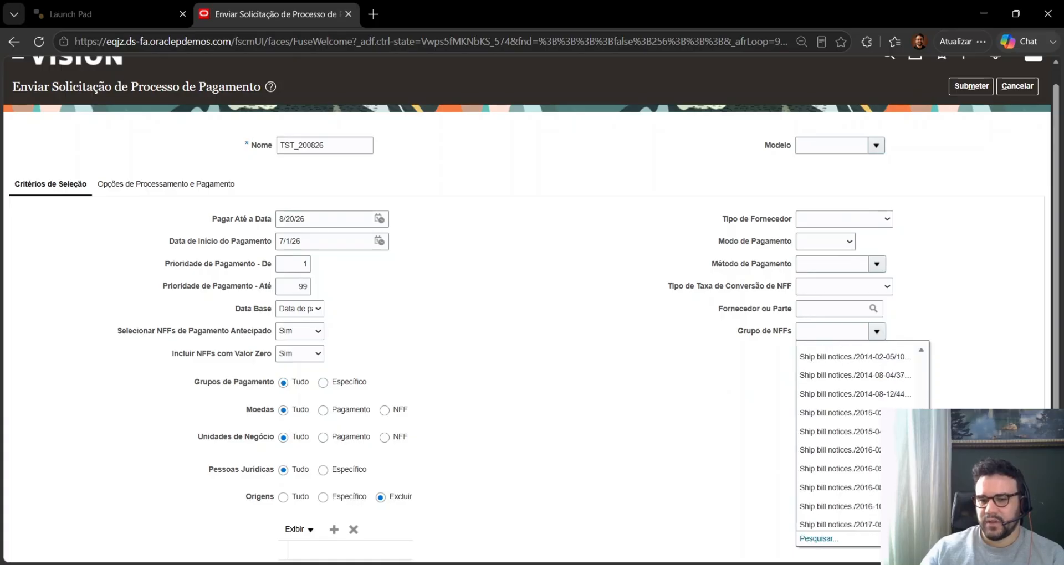
{"action": "scroll", "coordinate": [876, 402], "scroll_direction": "up", "scroll_amount": 5}
{"action": "left_click", "coordinate": [870, 408]}
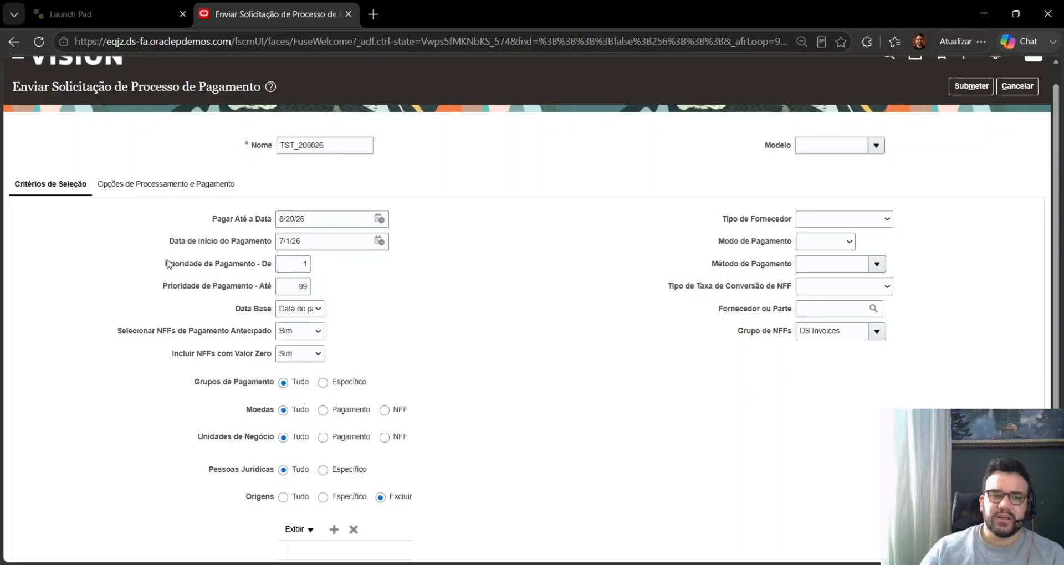
Review the Prioridade de Pagamento range, Grupos de Pagamento and Grupo de NFFs selection criteria.
{"action": "left_click_drag", "start_coordinate": [166, 264], "coordinate": [289, 266]}
{"action": "left_click_drag", "start_coordinate": [159, 284], "coordinate": [287, 286]}
{"action": "double_click", "coordinate": [301, 289]}
{"action": "left_click", "coordinate": [655, 334]}
{"action": "left_click_drag", "start_coordinate": [692, 335], "coordinate": [799, 331]}
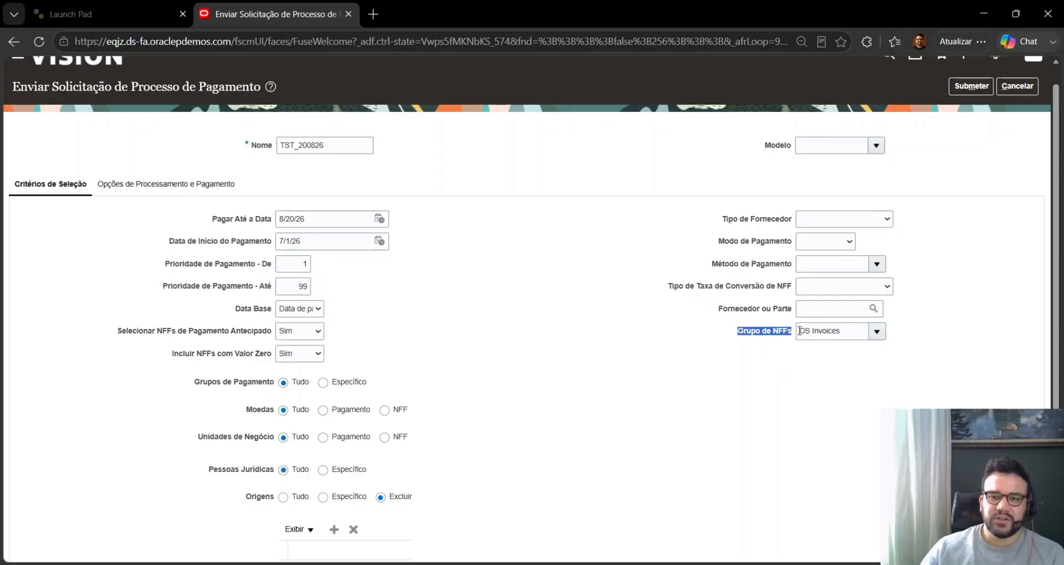
{"action": "left_click", "coordinate": [802, 383]}
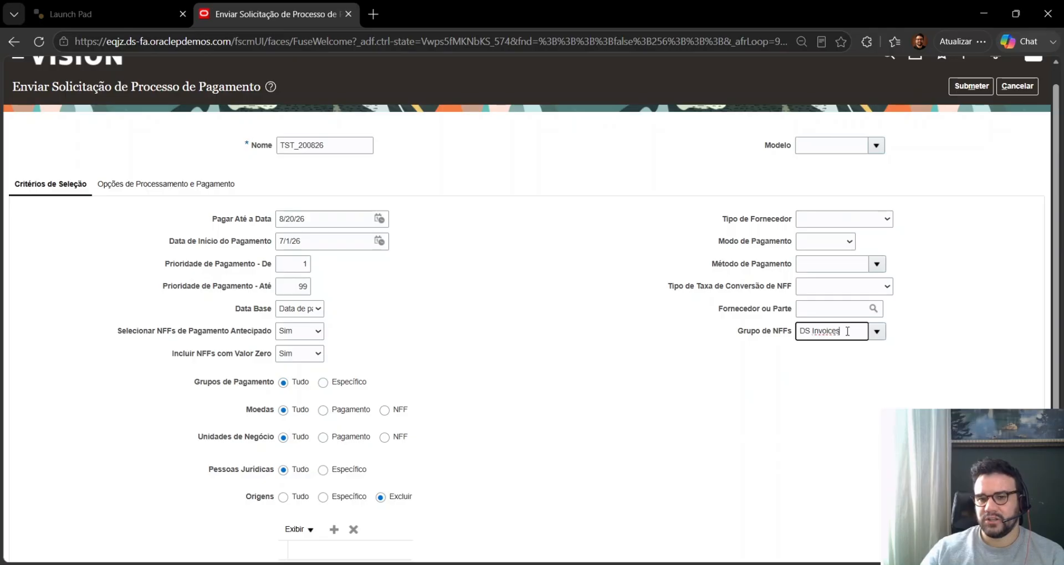
{"action": "left_click_drag", "start_coordinate": [847, 332], "coordinate": [758, 331]}
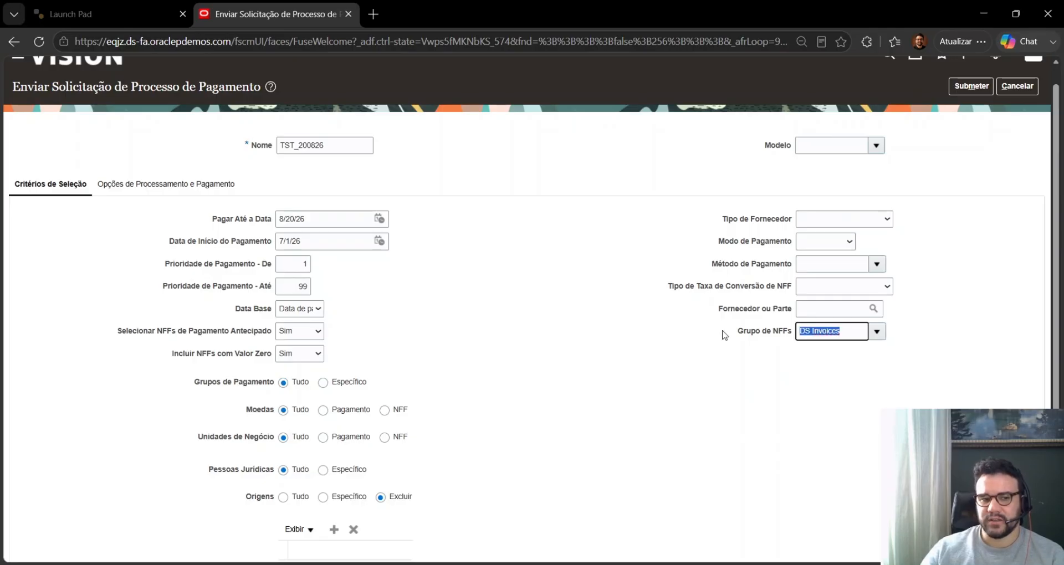
{"action": "left_click", "coordinate": [205, 381]}
{"action": "left_click_drag", "start_coordinate": [205, 383], "coordinate": [268, 383]}
{"action": "left_click", "coordinate": [689, 436]}
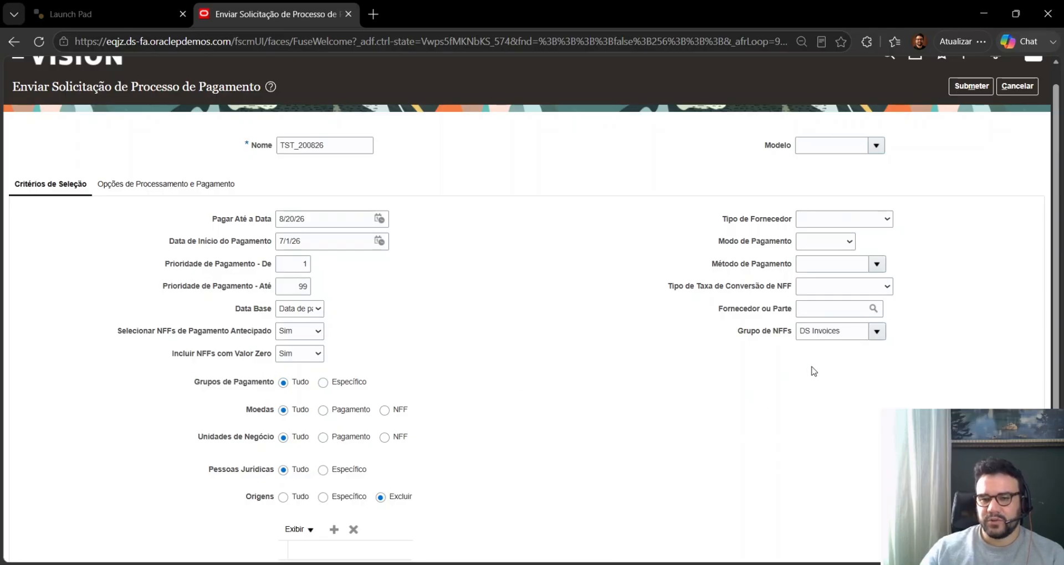
Change Grupo de NFFs to Project Invoices.
{"action": "left_click_drag", "start_coordinate": [847, 338], "coordinate": [768, 340]}
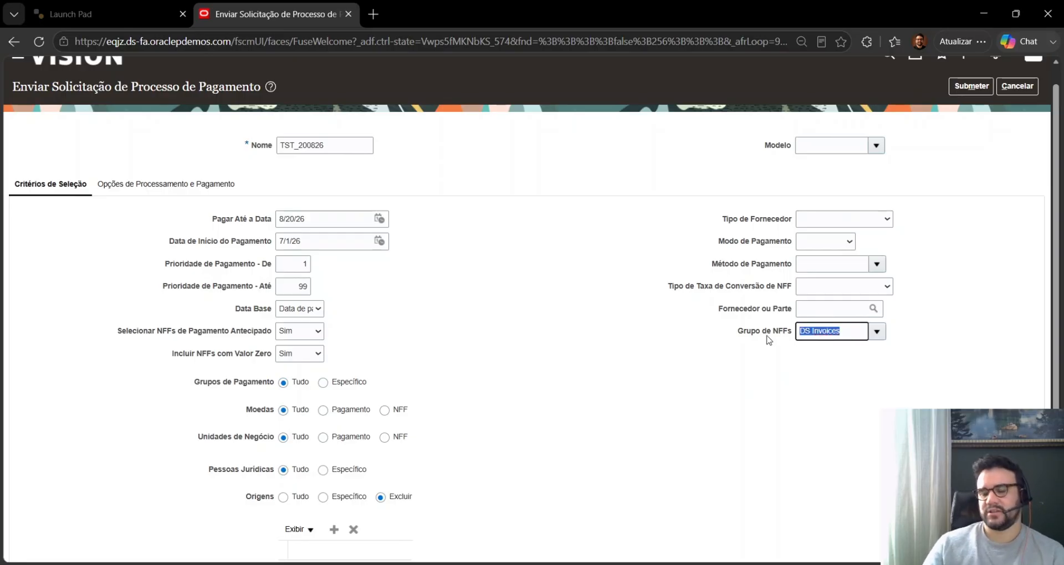
{"action": "left_click", "coordinate": [878, 331]}
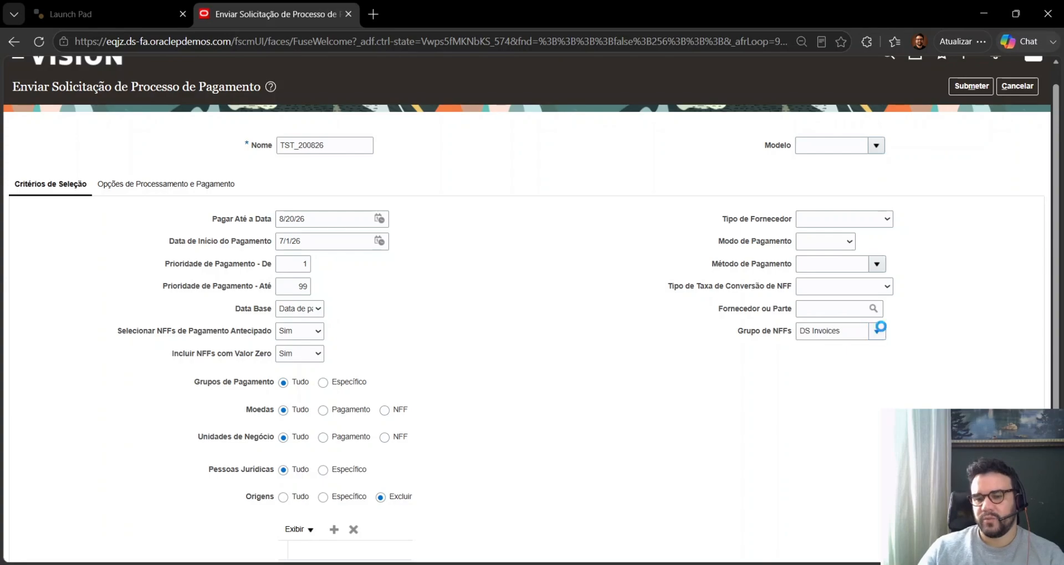
{"action": "scroll", "coordinate": [851, 474], "scroll_direction": "down", "scroll_amount": 3}
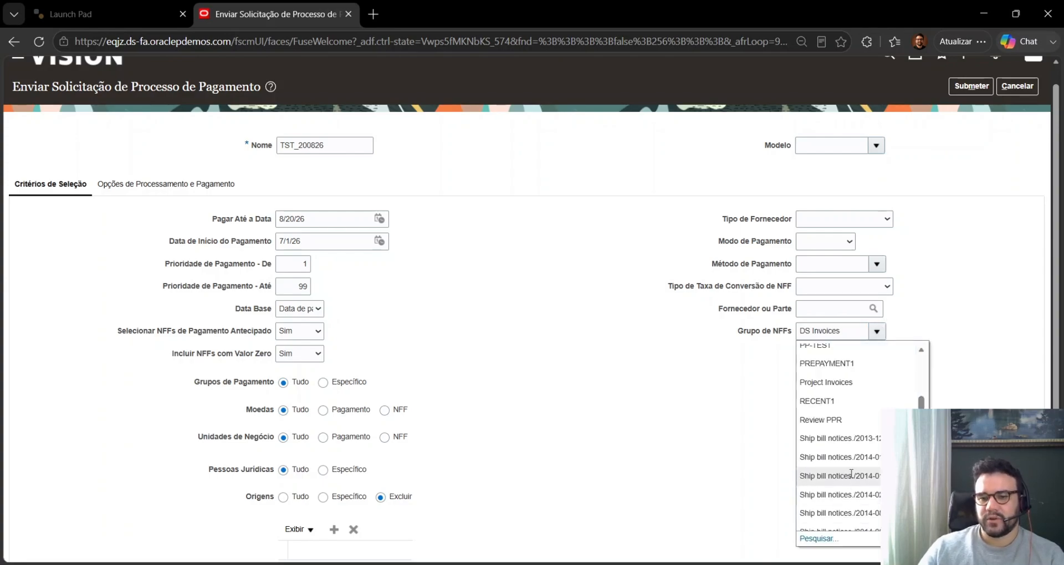
{"action": "scroll", "coordinate": [851, 474], "scroll_direction": "down", "scroll_amount": 3}
{"action": "scroll", "coordinate": [853, 460], "scroll_direction": "up", "scroll_amount": 5}
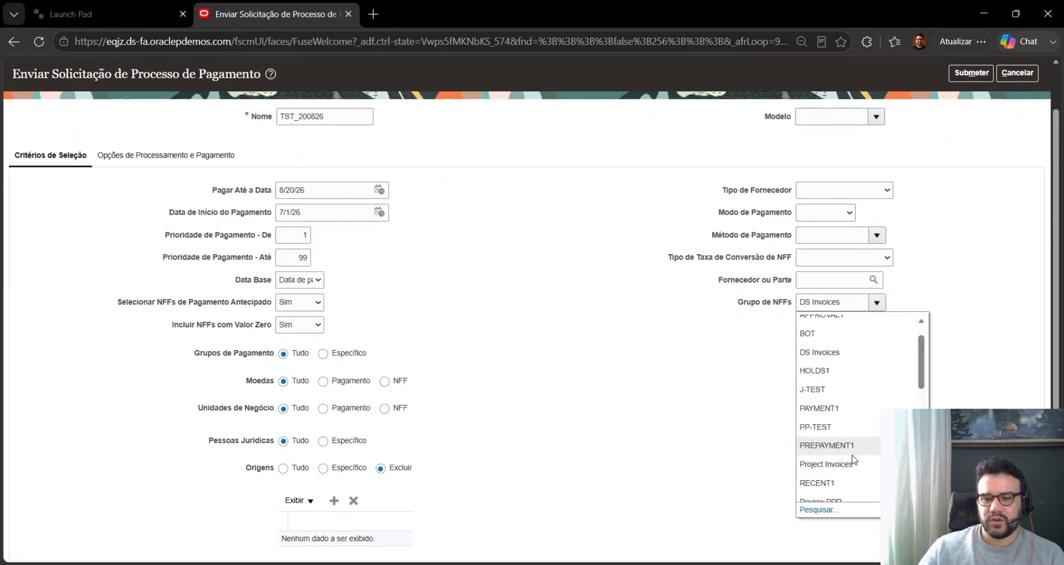
{"action": "left_click", "coordinate": [847, 466]}
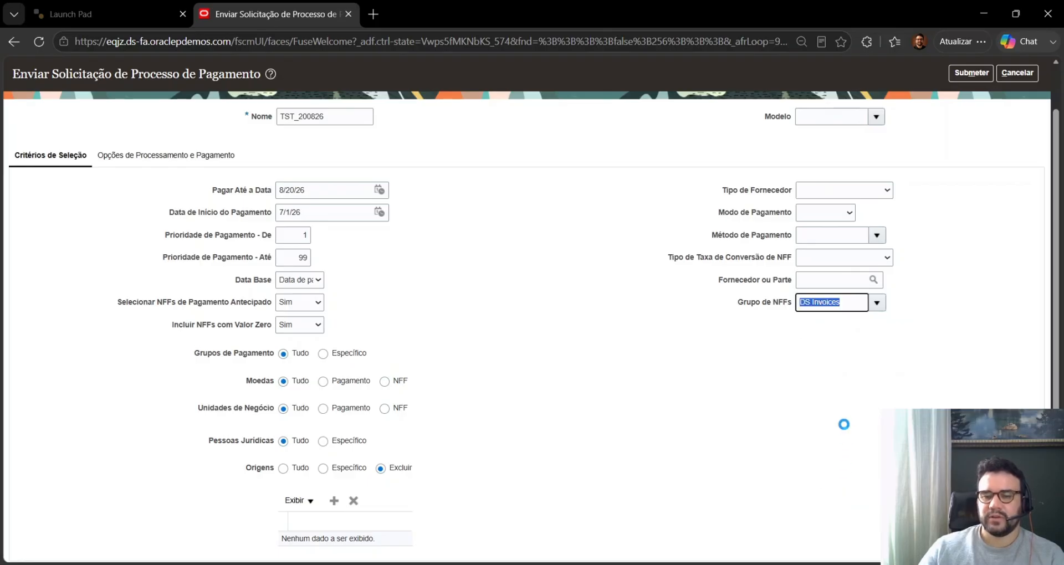
{"action": "scroll", "coordinate": [843, 430], "scroll_direction": "up", "scroll_amount": 1}
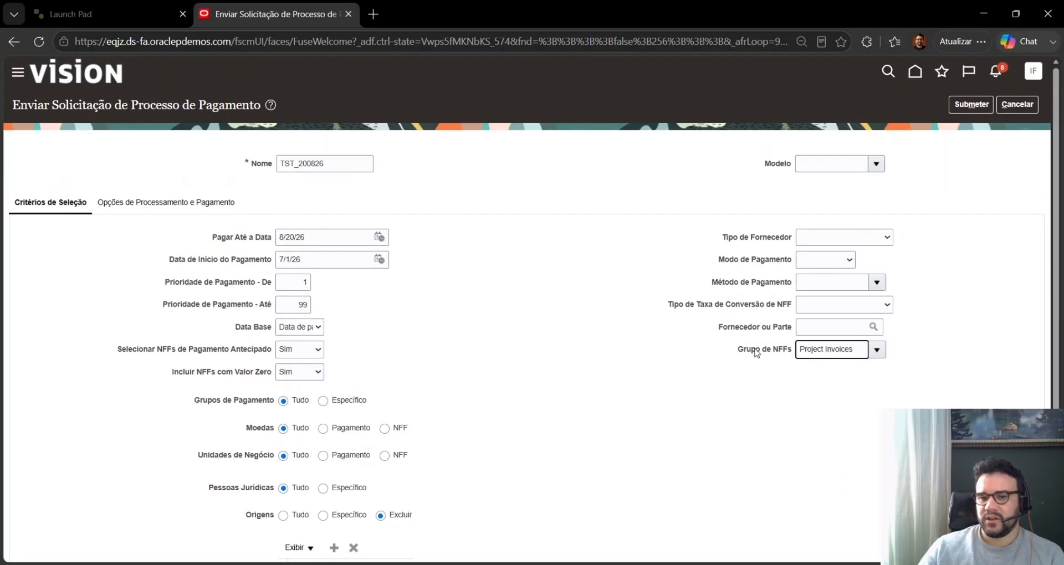
{"action": "left_click_drag", "start_coordinate": [735, 349], "coordinate": [796, 353]}
{"action": "left_click", "coordinate": [787, 368]}
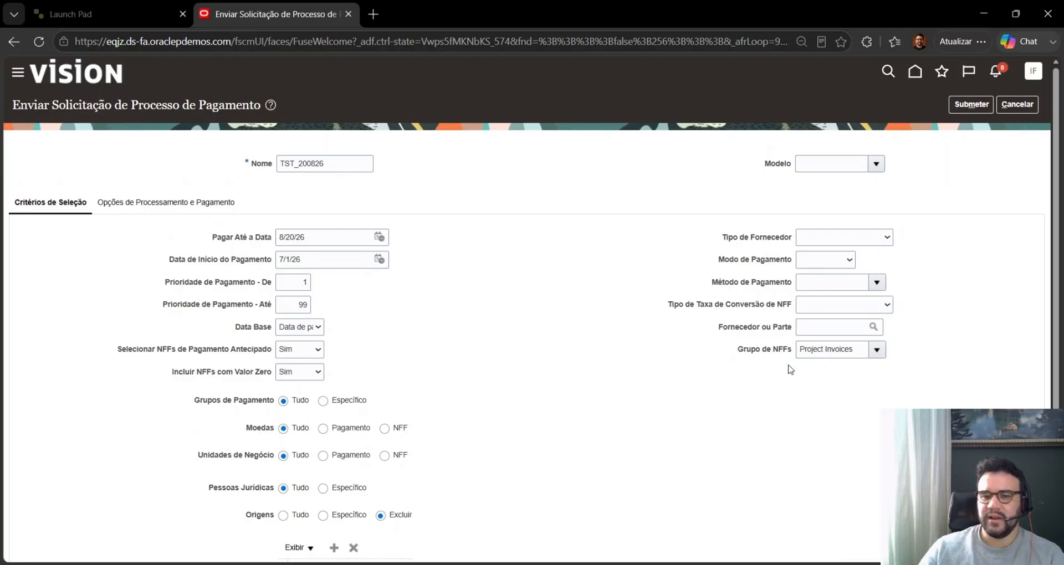
{"action": "left_click", "coordinate": [863, 348]}
{"action": "left_click_drag", "start_coordinate": [863, 347], "coordinate": [767, 332]}
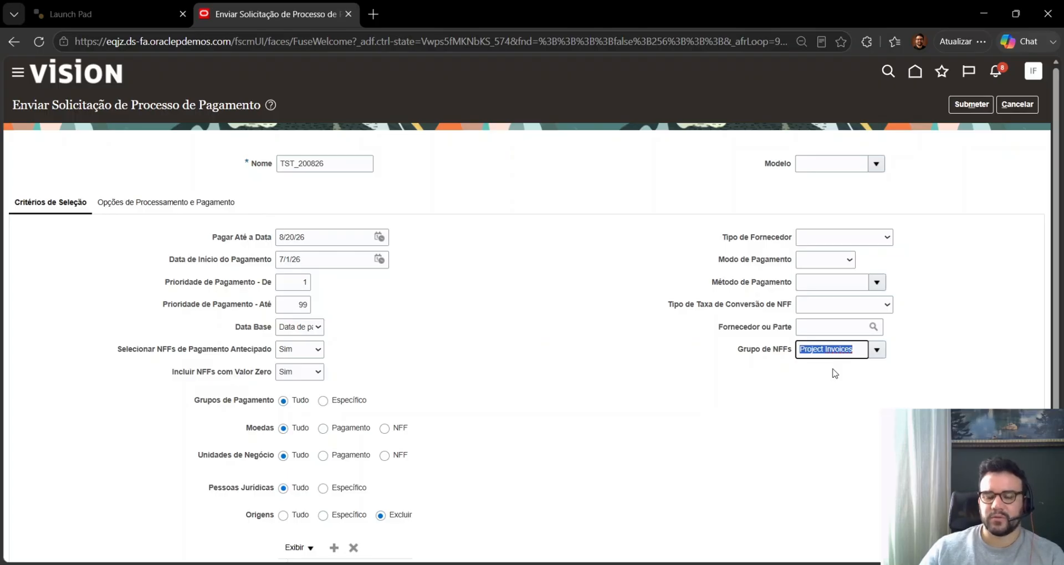
{"action": "left_click", "coordinate": [852, 349]}
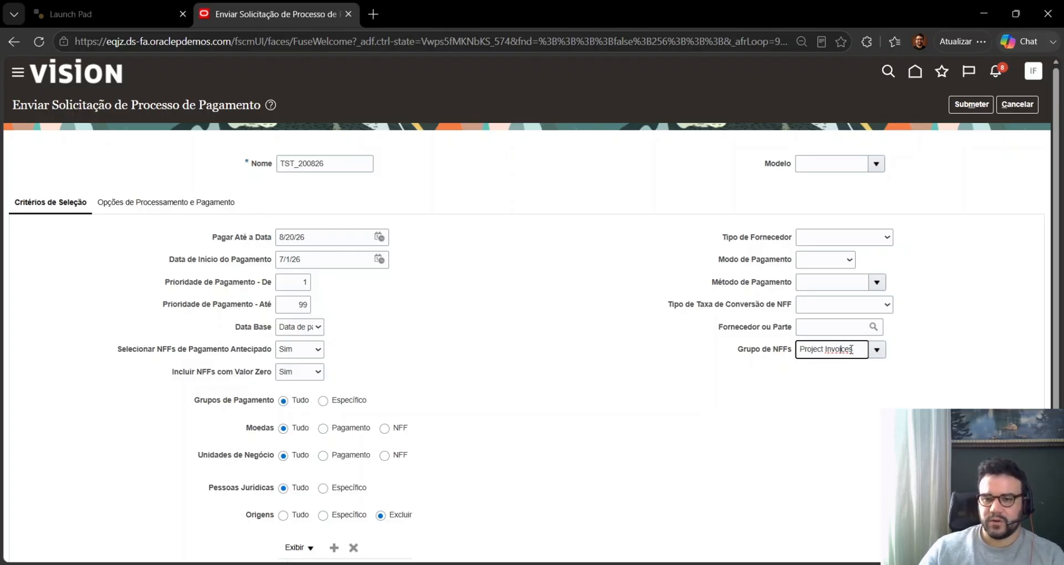
Clear the Grupo de NFFs selection criterion.
{"action": "left_click_drag", "start_coordinate": [852, 349], "coordinate": [726, 338]}
{"action": "key", "text": "BackSpace"}
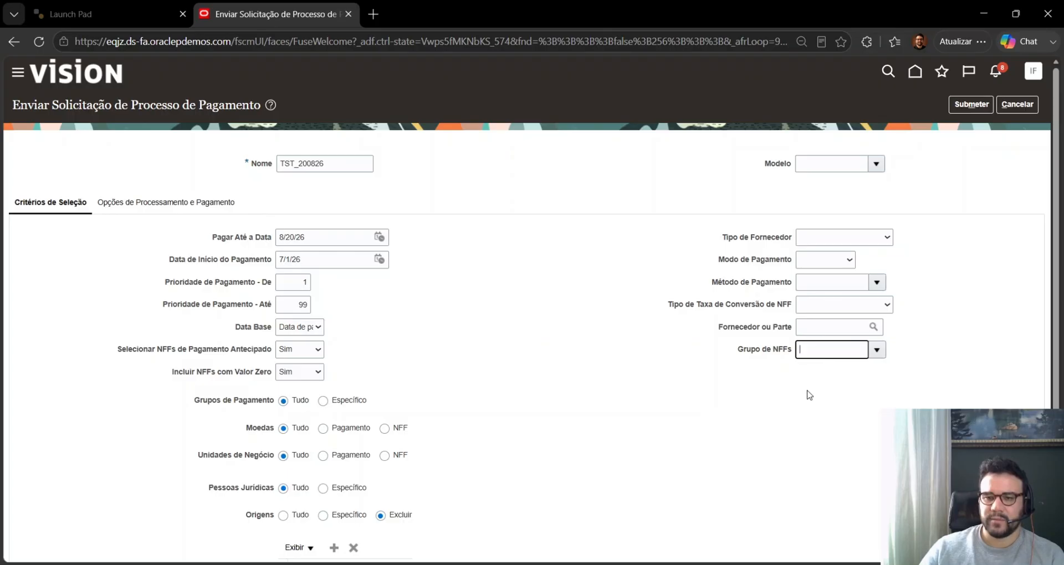
{"action": "left_click", "coordinate": [810, 391]}
{"action": "left_click", "coordinate": [878, 350]}
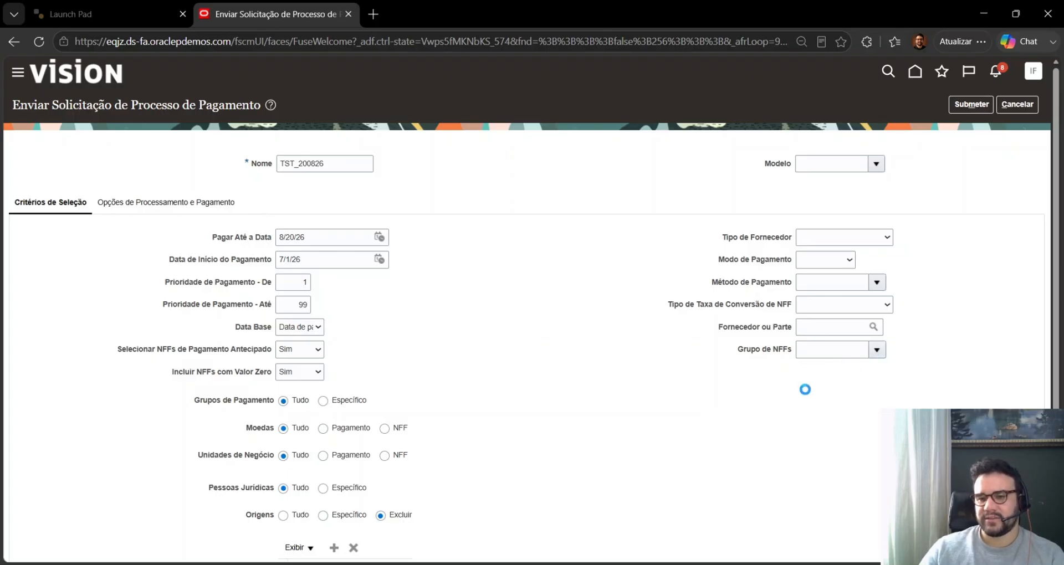
{"action": "left_click", "coordinate": [571, 294]}
{"action": "scroll", "coordinate": [473, 311], "scroll_direction": "down", "scroll_amount": 2}
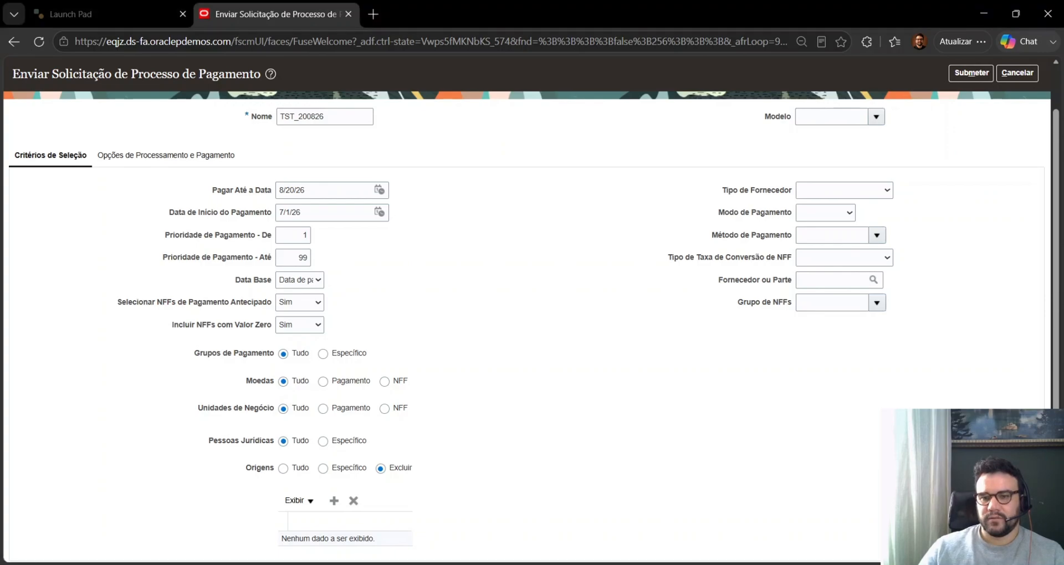
{"action": "scroll", "coordinate": [538, 275], "scroll_direction": "up", "scroll_amount": 2}
In the processing and payment options, set Conta Bancária de Desembolso to ANZ Bank NZ.
{"action": "left_click", "coordinate": [178, 206]}
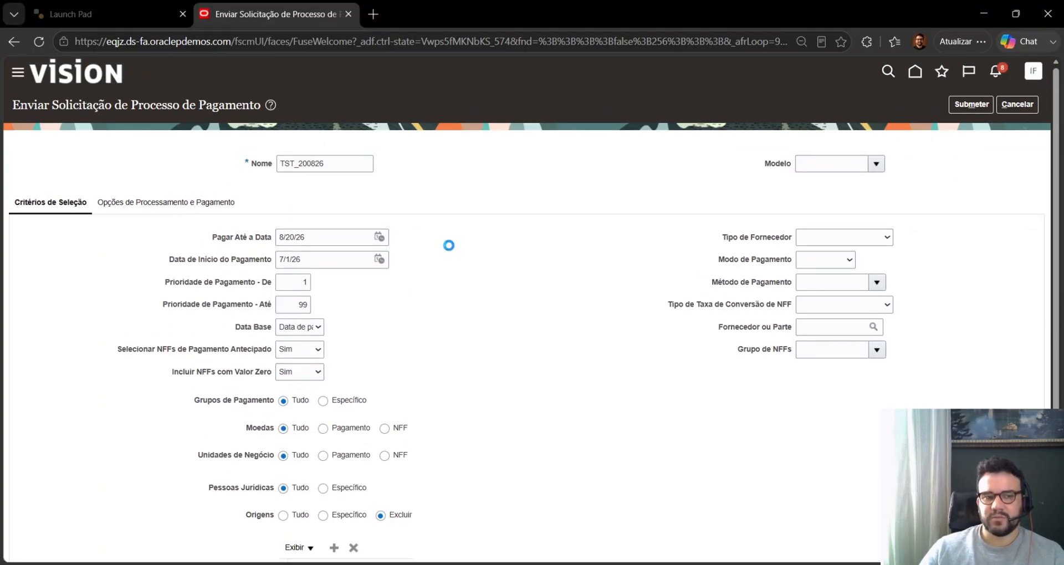
{"action": "triple_click", "coordinate": [321, 254]}
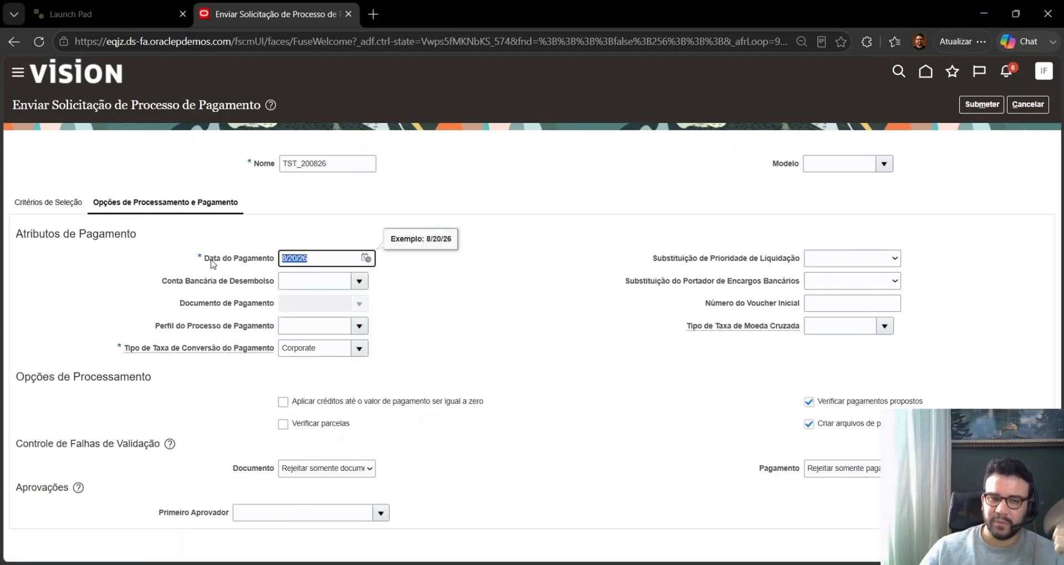
{"action": "left_click", "coordinate": [436, 314]}
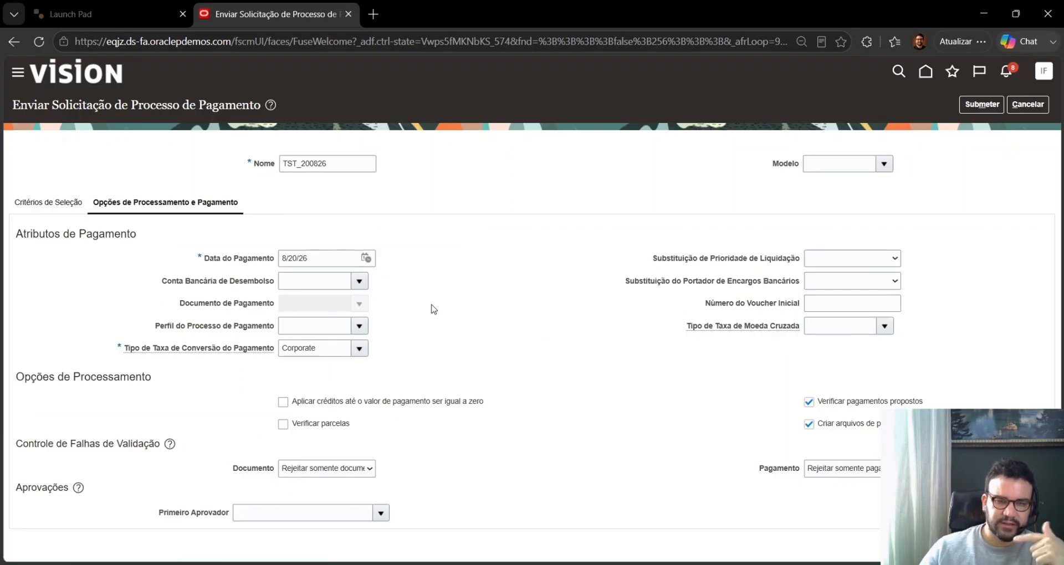
{"action": "left_click", "coordinate": [360, 282]}
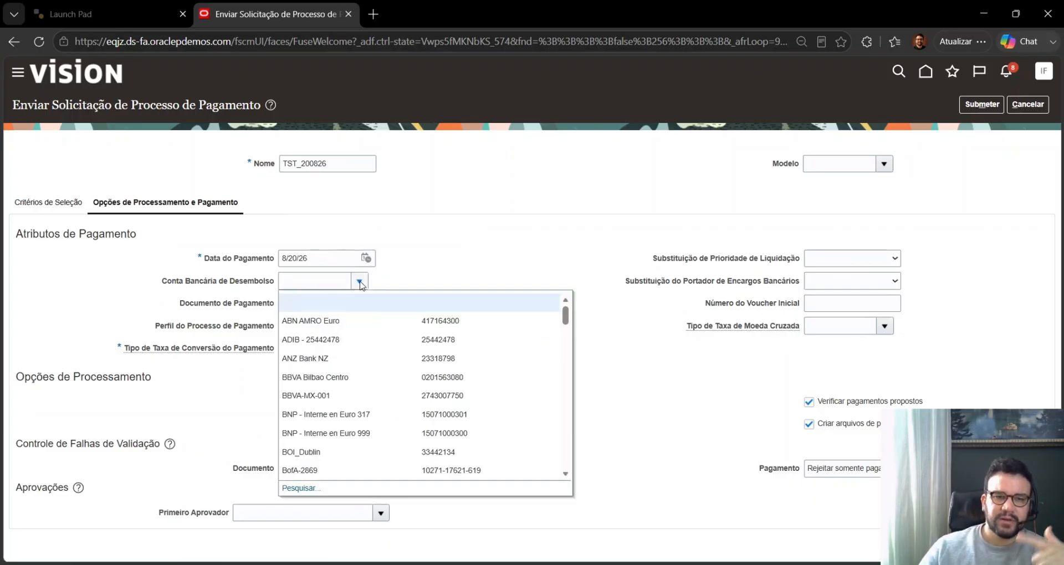
{"action": "left_click", "coordinate": [413, 357]}
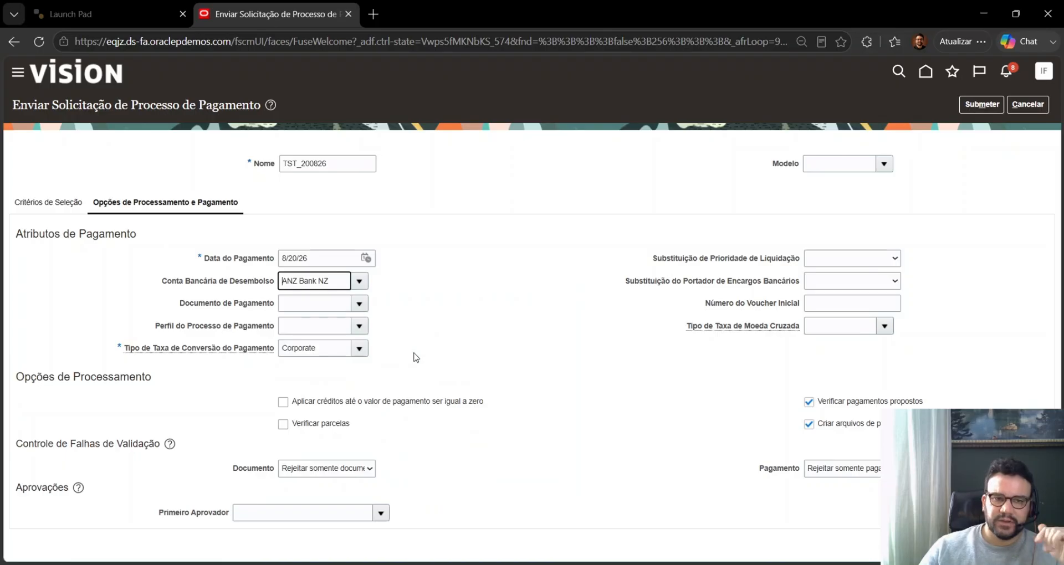
Try ANZCHK as the Documento de Pagamento and reset it to blank.
{"action": "left_click", "coordinate": [360, 304]}
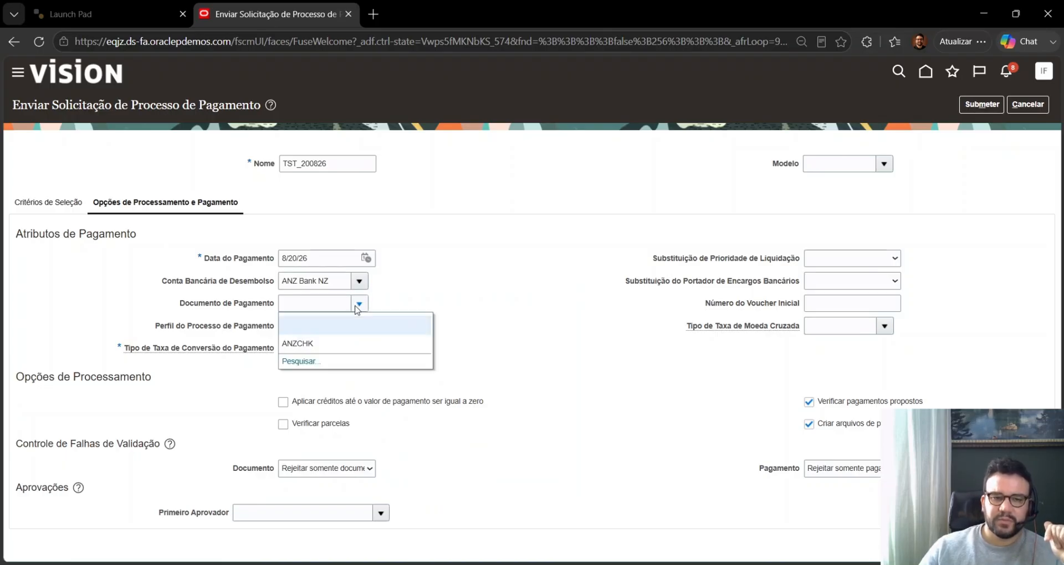
{"action": "left_click", "coordinate": [356, 343]}
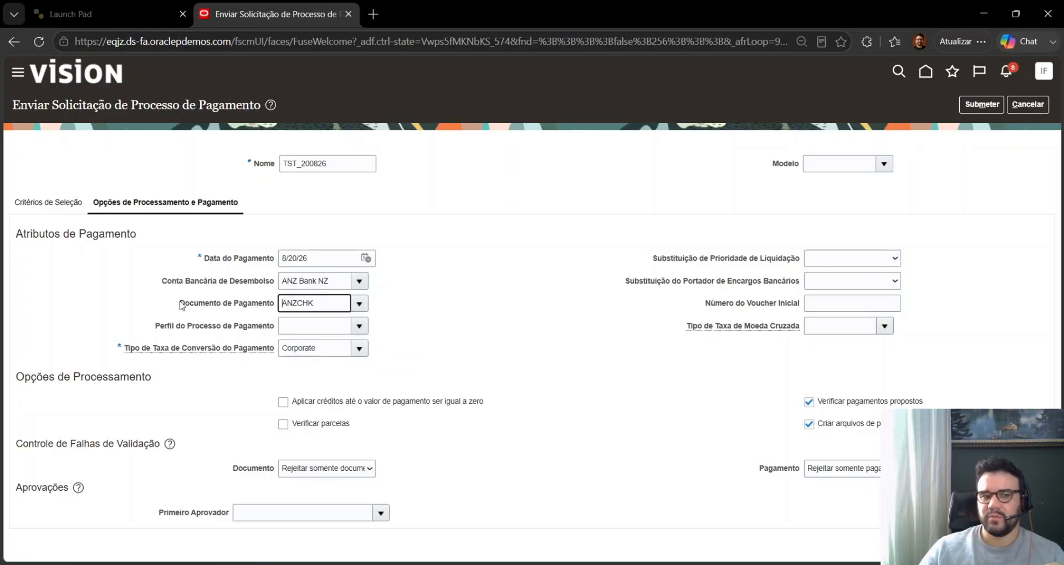
{"action": "left_click_drag", "start_coordinate": [180, 304], "coordinate": [244, 302]}
{"action": "left_click", "coordinate": [307, 303]}
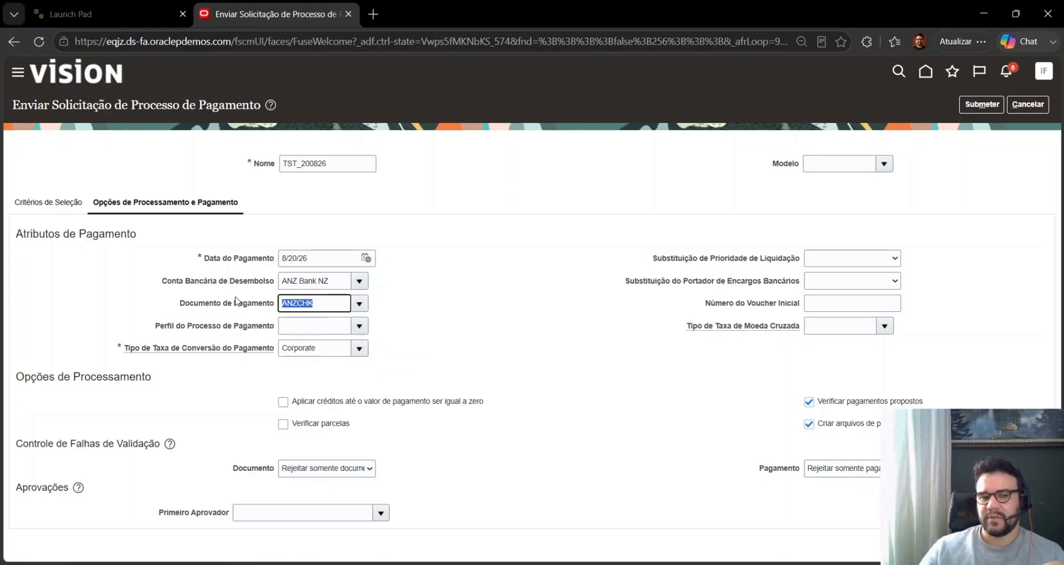
{"action": "left_click", "coordinate": [240, 302]}
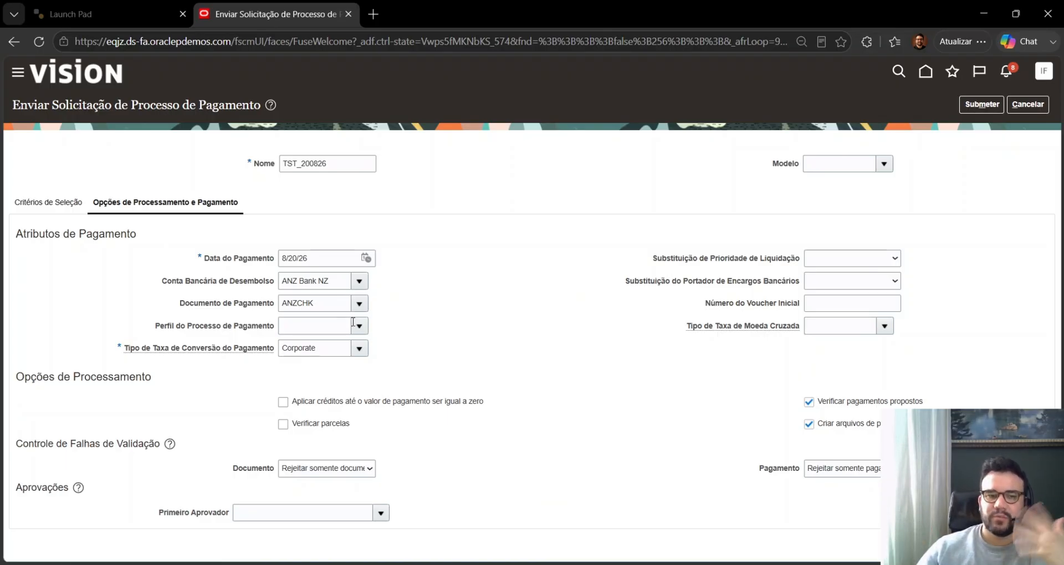
{"action": "left_click", "coordinate": [359, 303]}
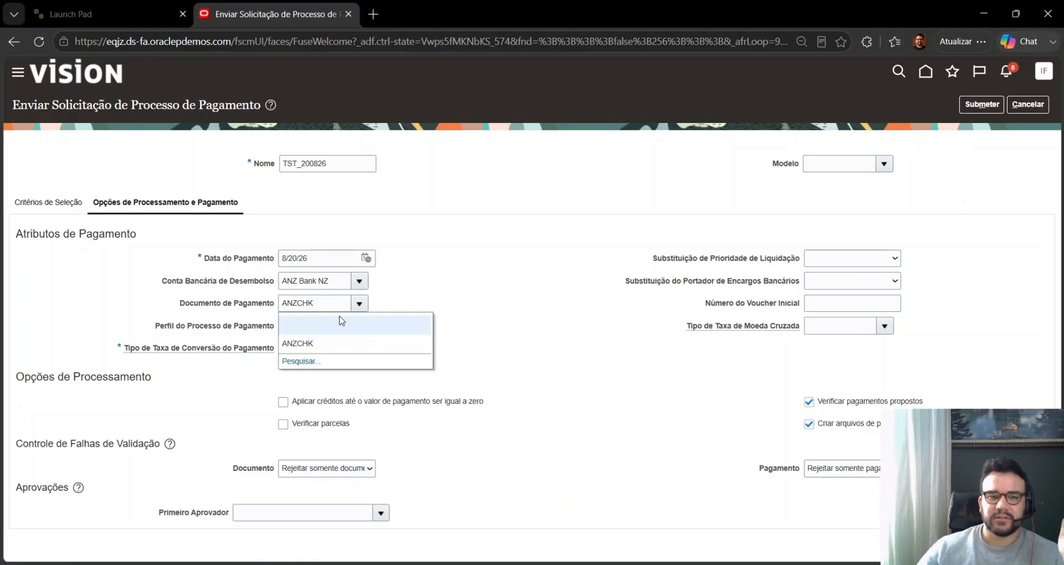
{"action": "left_click", "coordinate": [337, 322]}
Set Perfil do Processo de Pagamento to Cheque Padrão.
{"action": "left_click", "coordinate": [359, 326]}
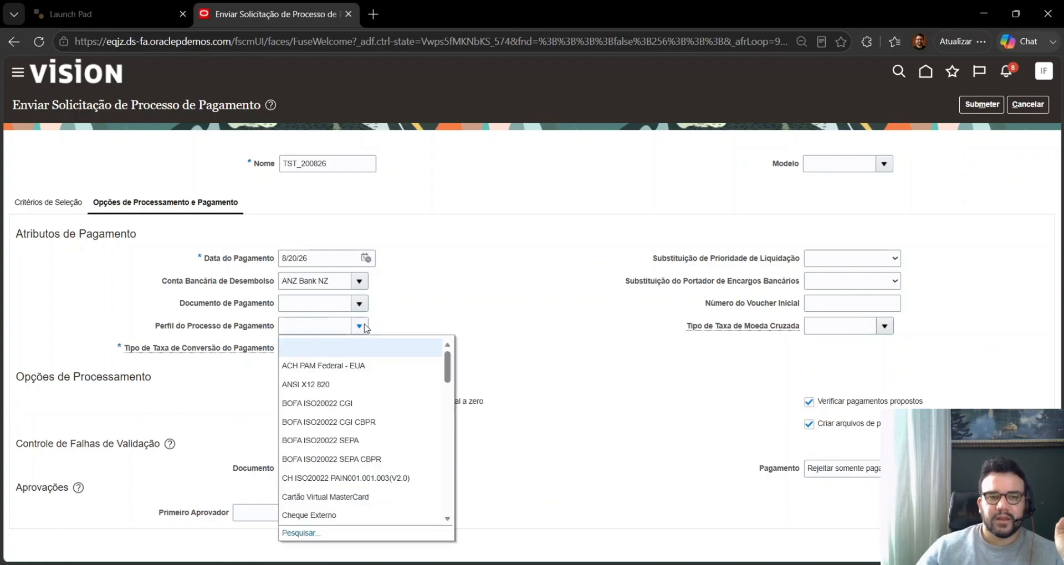
{"action": "scroll", "coordinate": [360, 472], "scroll_direction": "down", "scroll_amount": 4}
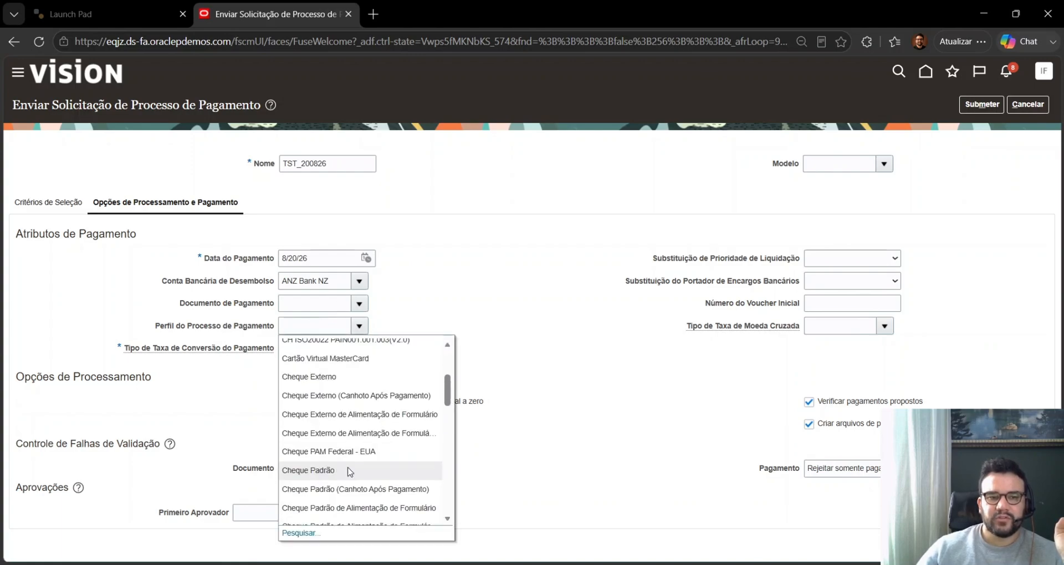
{"action": "scroll", "coordinate": [366, 497], "scroll_direction": "down", "scroll_amount": 2}
{"action": "left_click", "coordinate": [363, 463]}
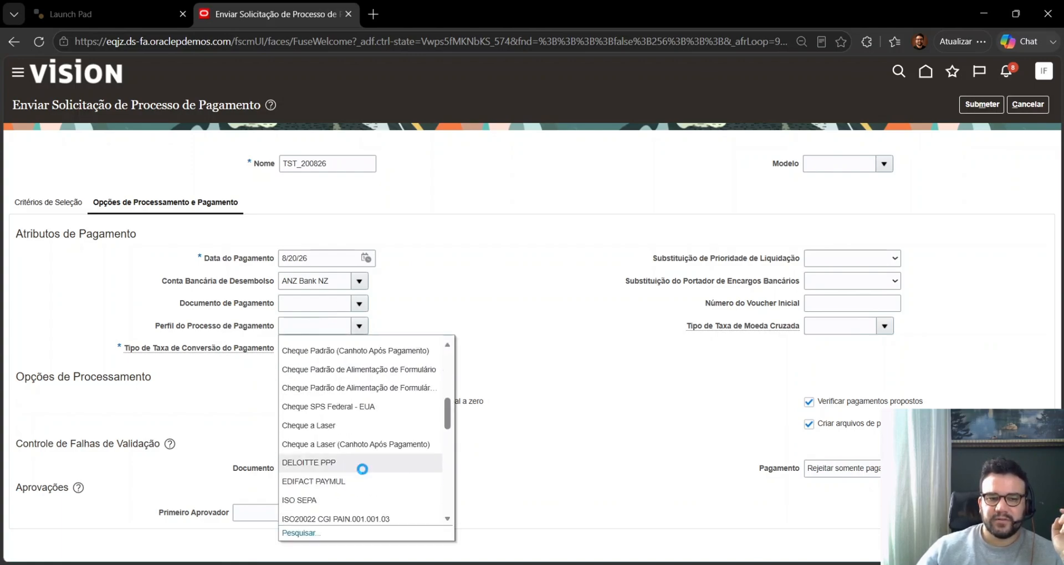
{"action": "scroll", "coordinate": [363, 469], "scroll_direction": "up", "scroll_amount": 1}
{"action": "left_click", "coordinate": [347, 400]}
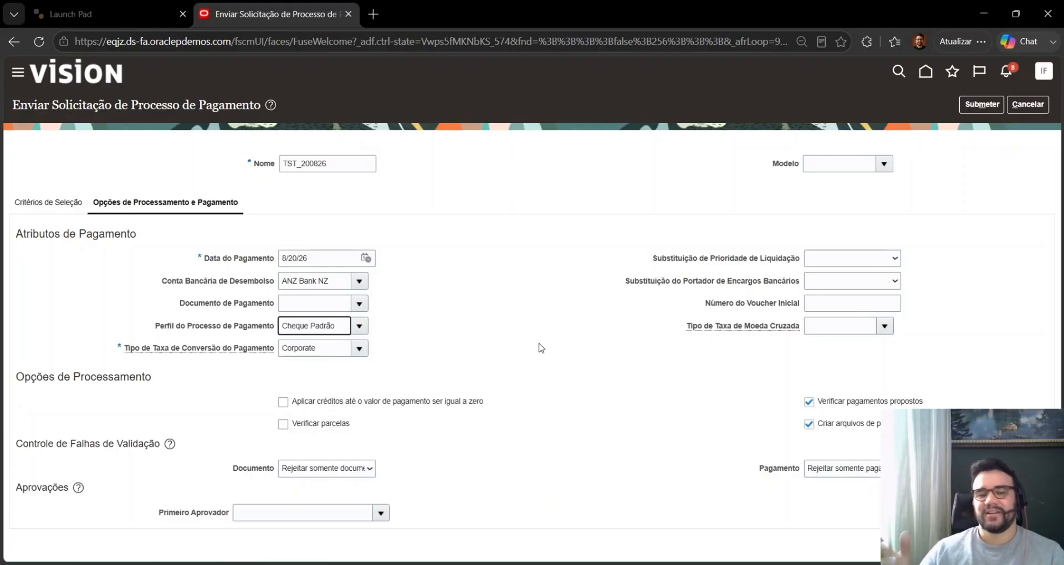
{"action": "left_click", "coordinate": [445, 390]}
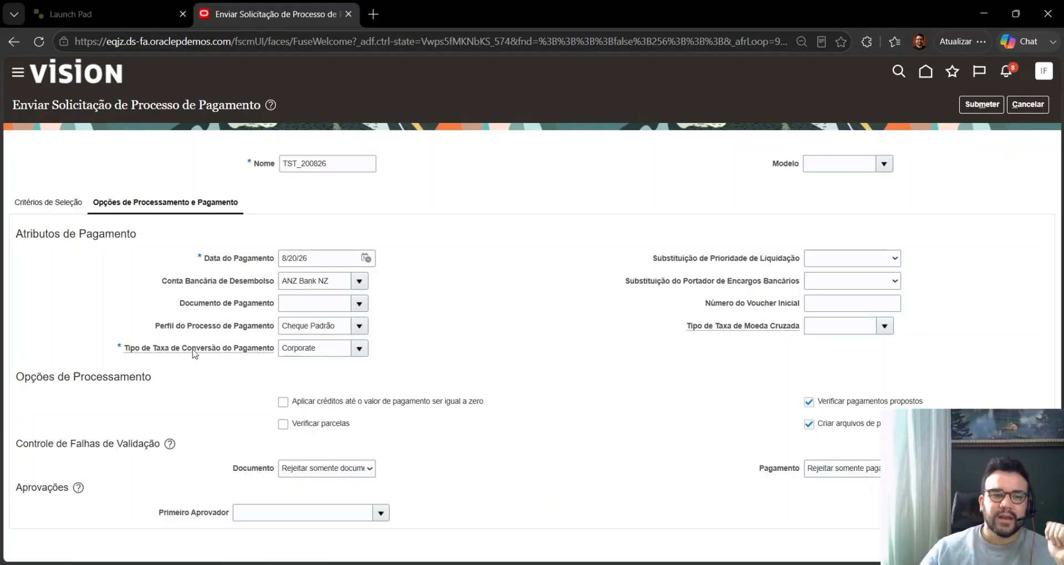
{"action": "left_click_drag", "start_coordinate": [180, 350], "coordinate": [274, 351]}
{"action": "left_click", "coordinate": [544, 363]}
{"action": "left_click", "coordinate": [289, 348]}
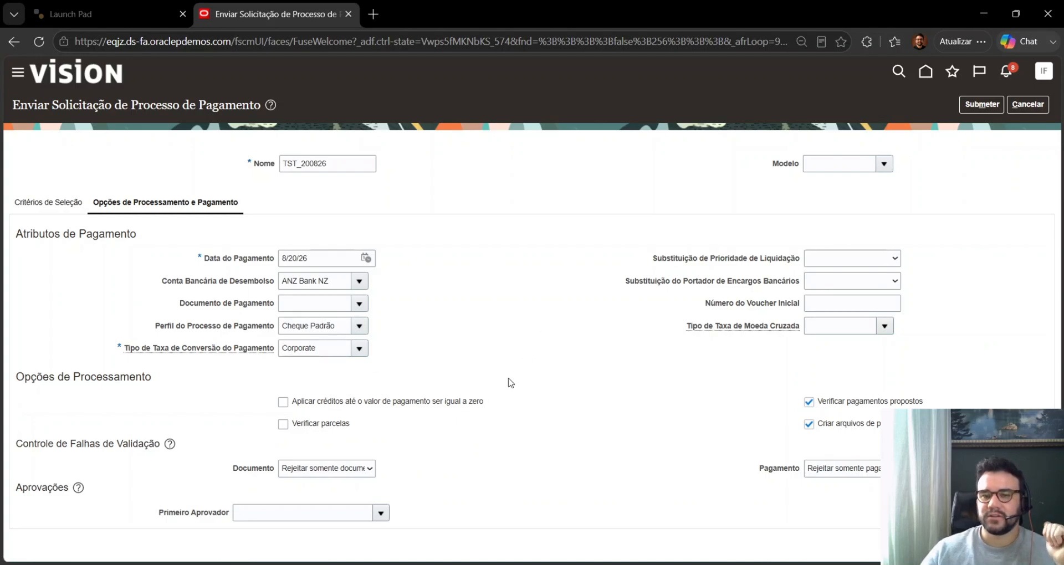
{"action": "left_click_drag", "start_coordinate": [652, 257], "coordinate": [773, 340]}
{"action": "left_click", "coordinate": [634, 361]}
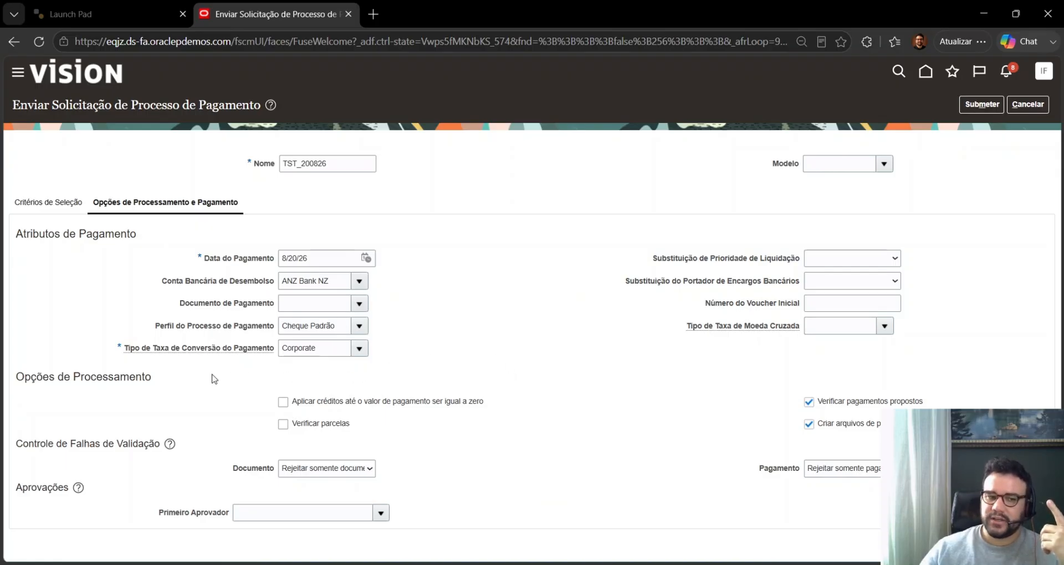
Enable the processing options Aplicar créditos até o valor de pagamento ser igual a zero and Verificar parcelas.
{"action": "left_click", "coordinate": [283, 403]}
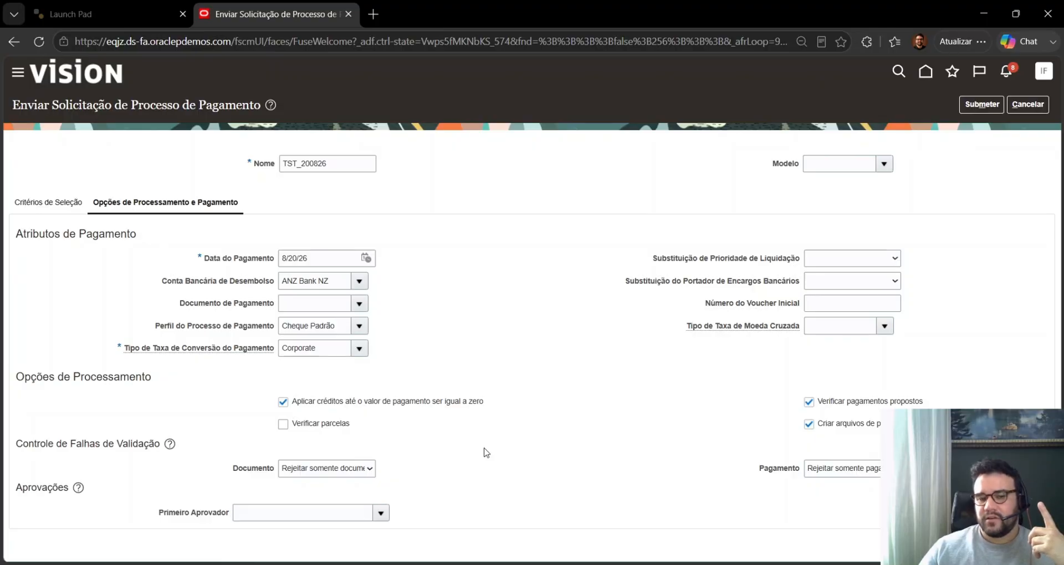
{"action": "left_click", "coordinate": [425, 403]}
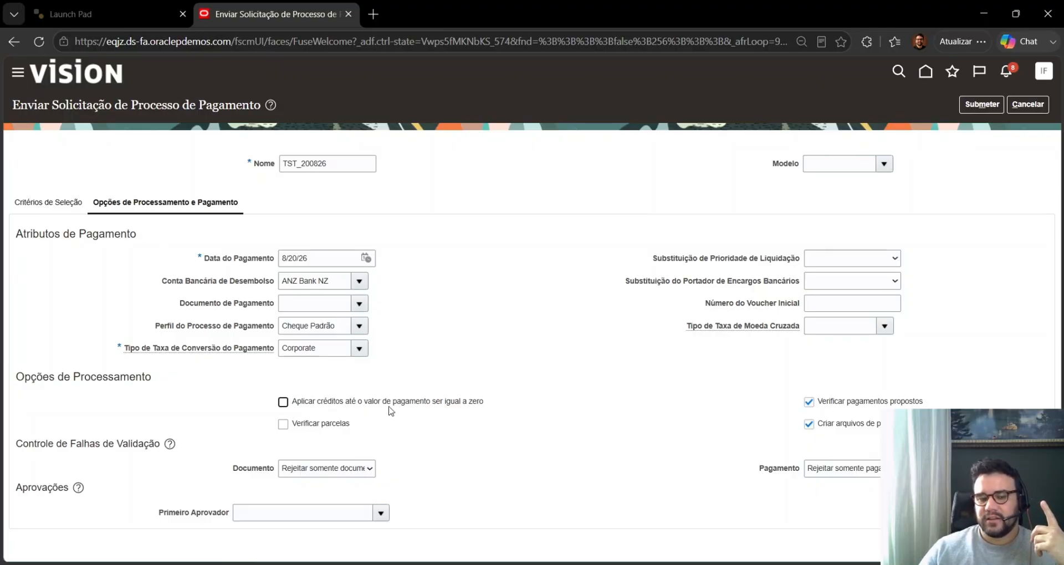
{"action": "left_click", "coordinate": [284, 402]}
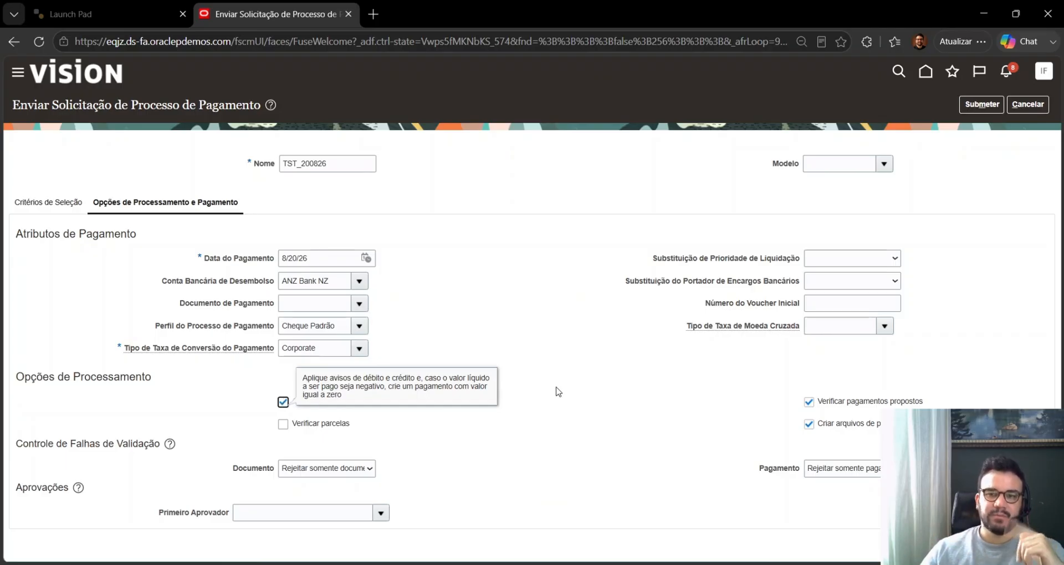
{"action": "left_click", "coordinate": [317, 426]}
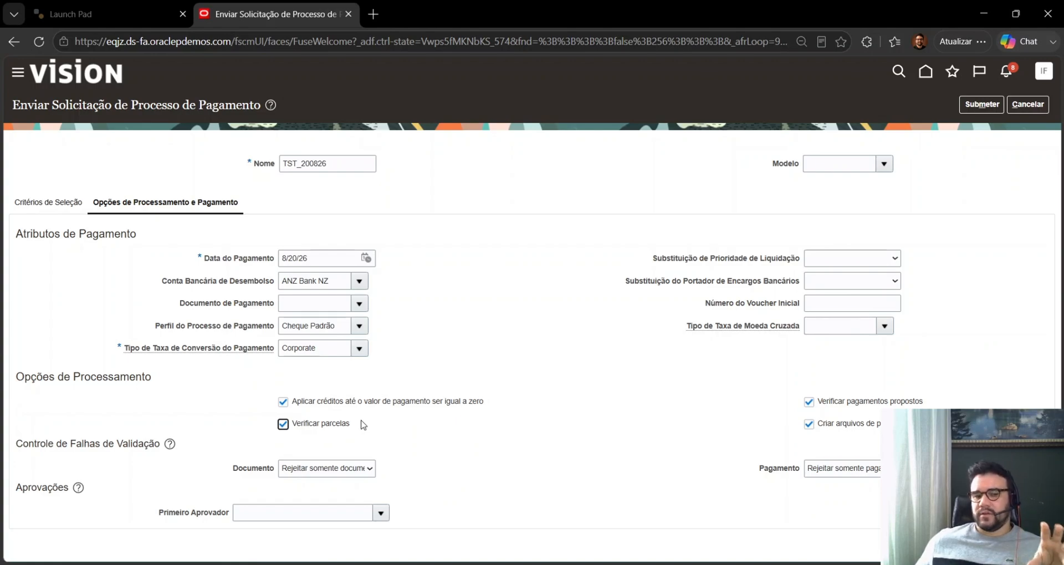
{"action": "left_click", "coordinate": [336, 424]}
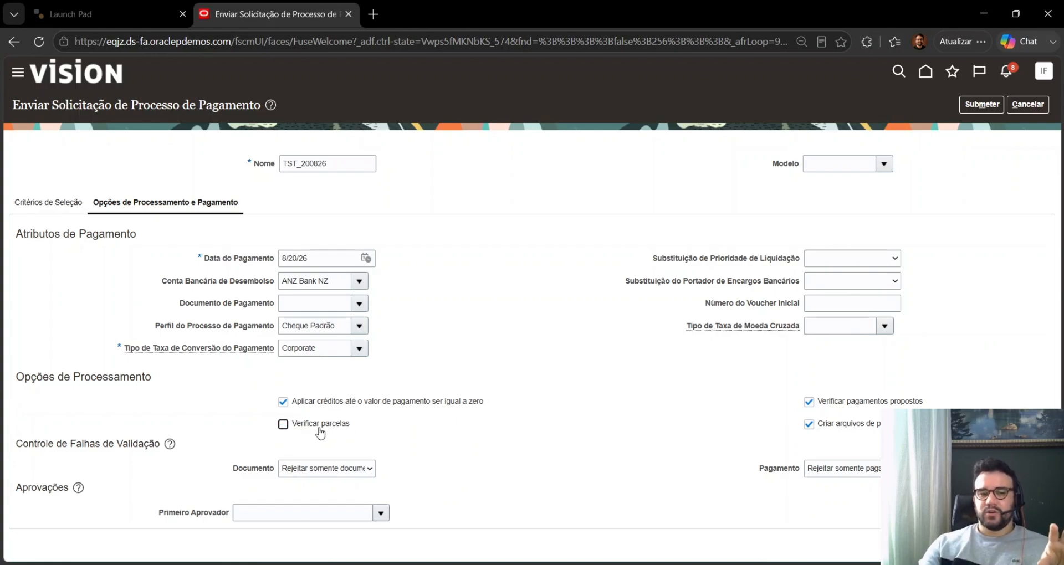
{"action": "left_click", "coordinate": [319, 427]}
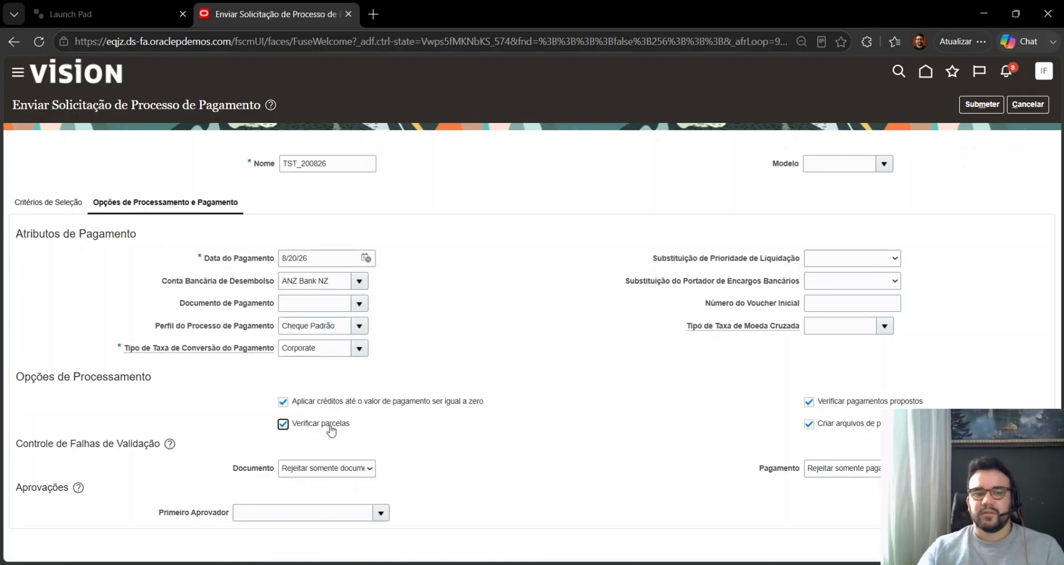
{"action": "left_click", "coordinate": [284, 426]}
{"action": "left_click", "coordinate": [285, 426]}
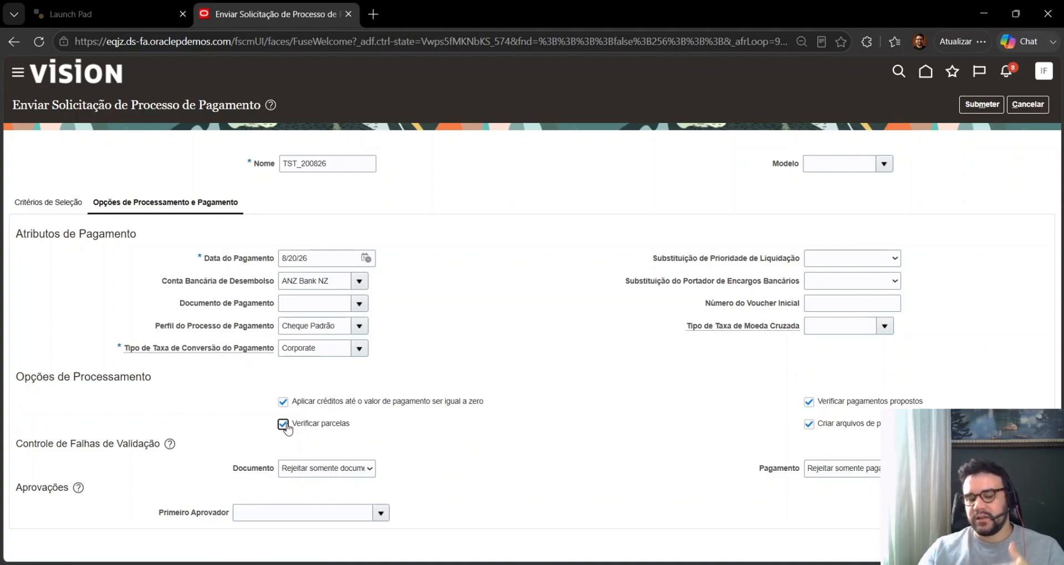
Switch Verificar pagamentos propostos and the payment file creation option off and back on.
{"action": "left_click", "coordinate": [843, 409]}
{"action": "left_click", "coordinate": [847, 409]}
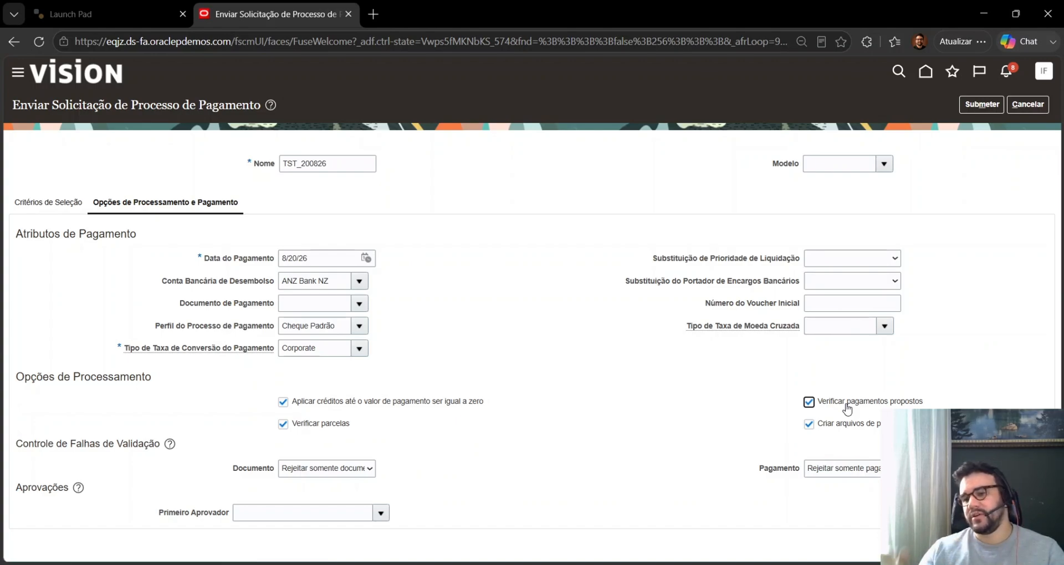
{"action": "left_click", "coordinate": [847, 408]}
{"action": "left_click", "coordinate": [851, 406]}
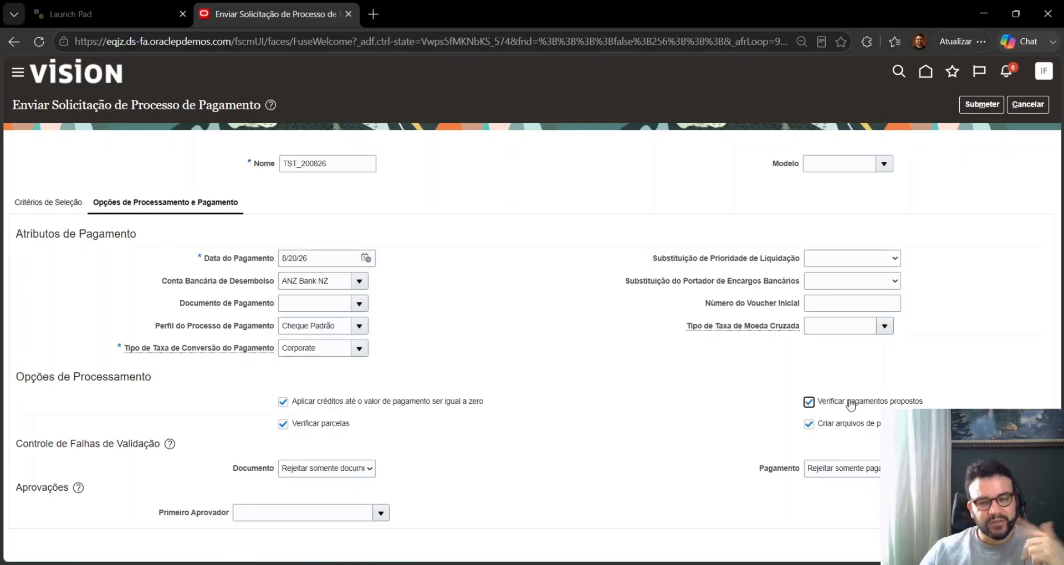
{"action": "left_click", "coordinate": [822, 425]}
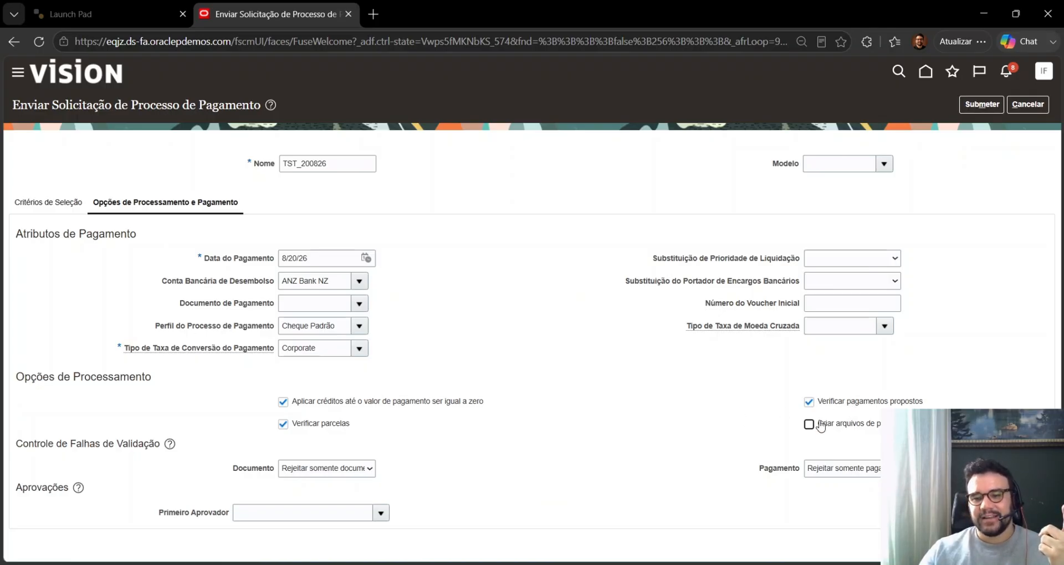
{"action": "left_click", "coordinate": [825, 427]}
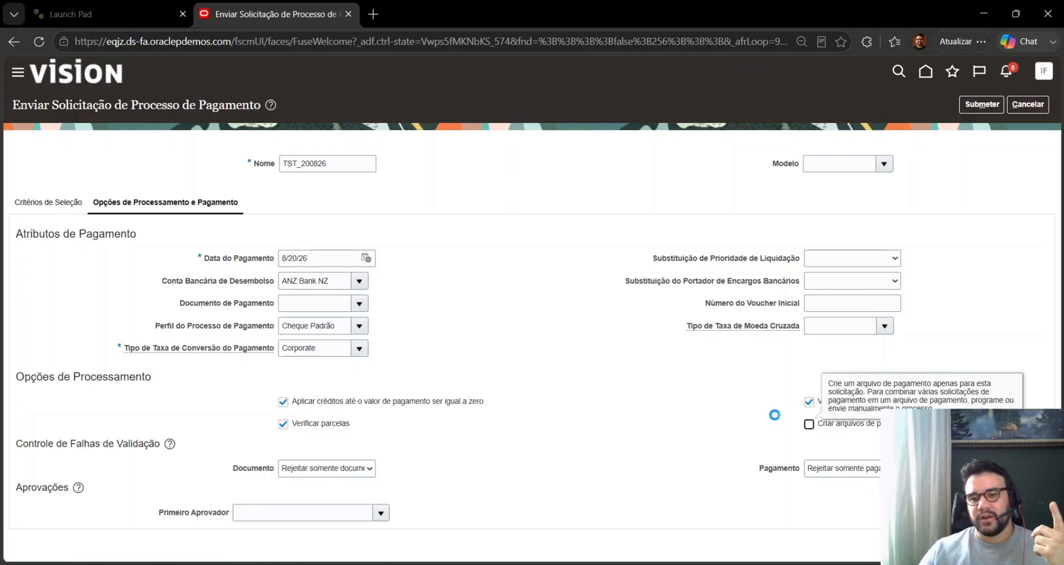
{"action": "left_click", "coordinate": [810, 425]}
{"action": "left_click", "coordinate": [810, 426]}
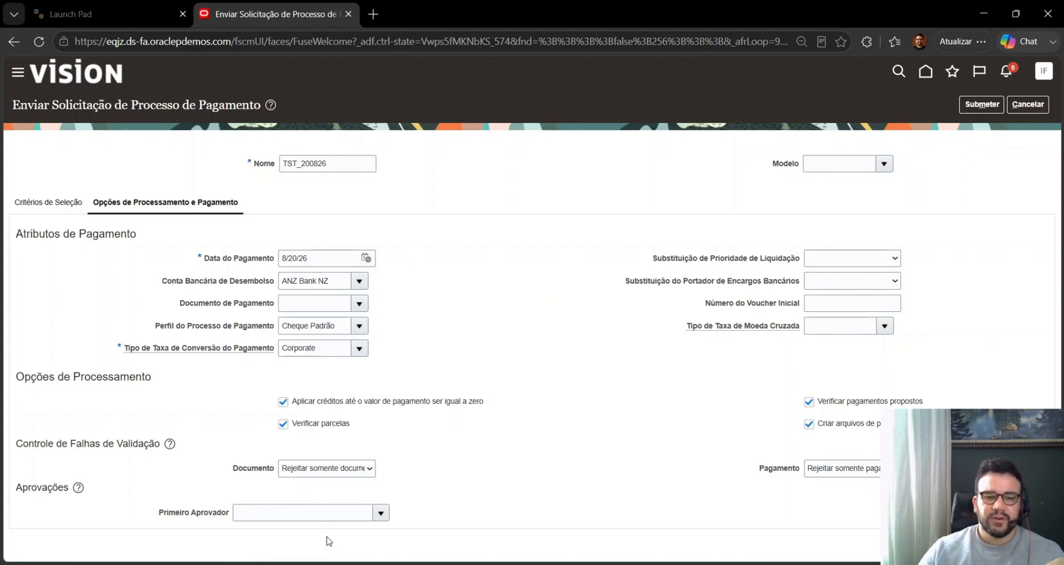
Set the Documento handling under Controle de Falhas de Validação to the Interromper processo option.
{"action": "left_click", "coordinate": [307, 478]}
{"action": "left_click", "coordinate": [335, 533]}
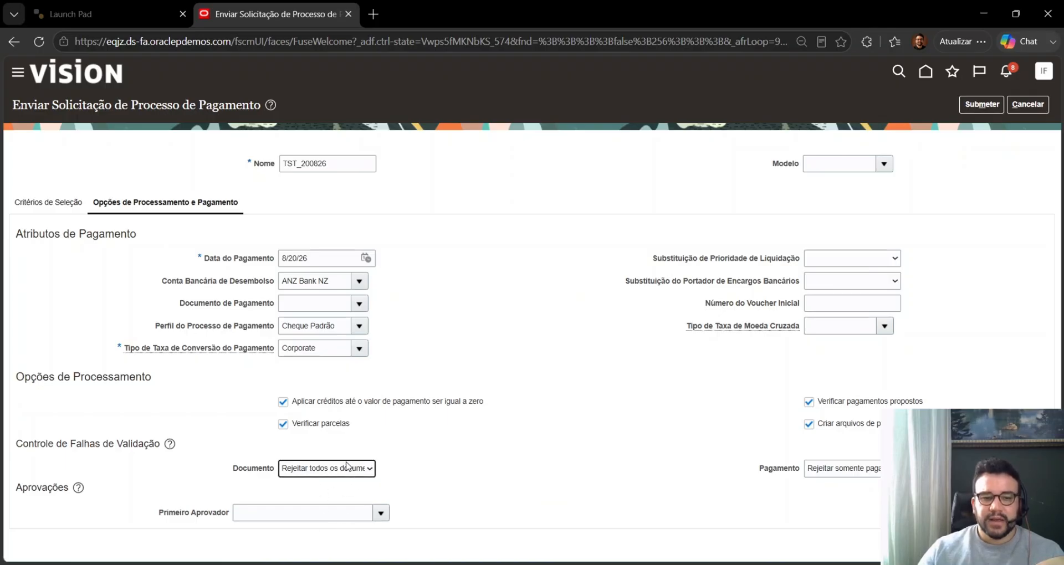
{"action": "key", "text": "Down"}
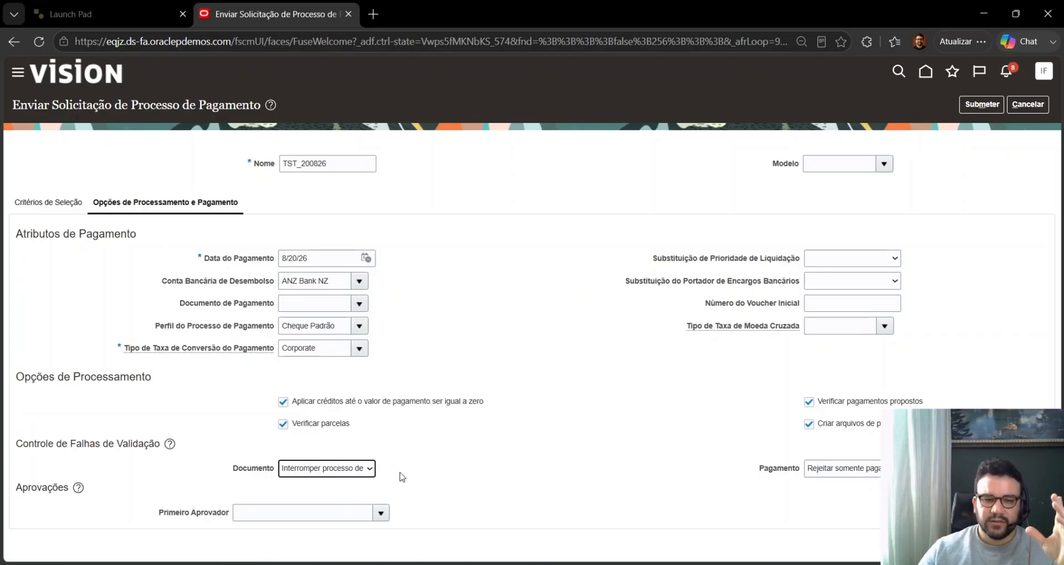
{"action": "left_click", "coordinate": [361, 474]}
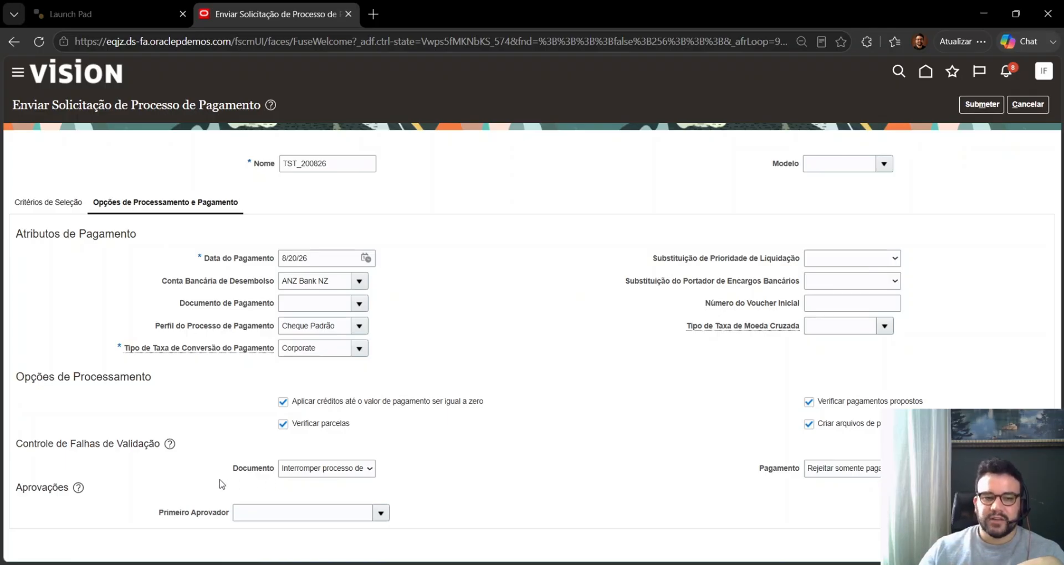
Set the Pagamento handling under Controle de Falhas de Validação to the Interromper processo option.
{"action": "left_click_drag", "start_coordinate": [233, 468], "coordinate": [269, 471]}
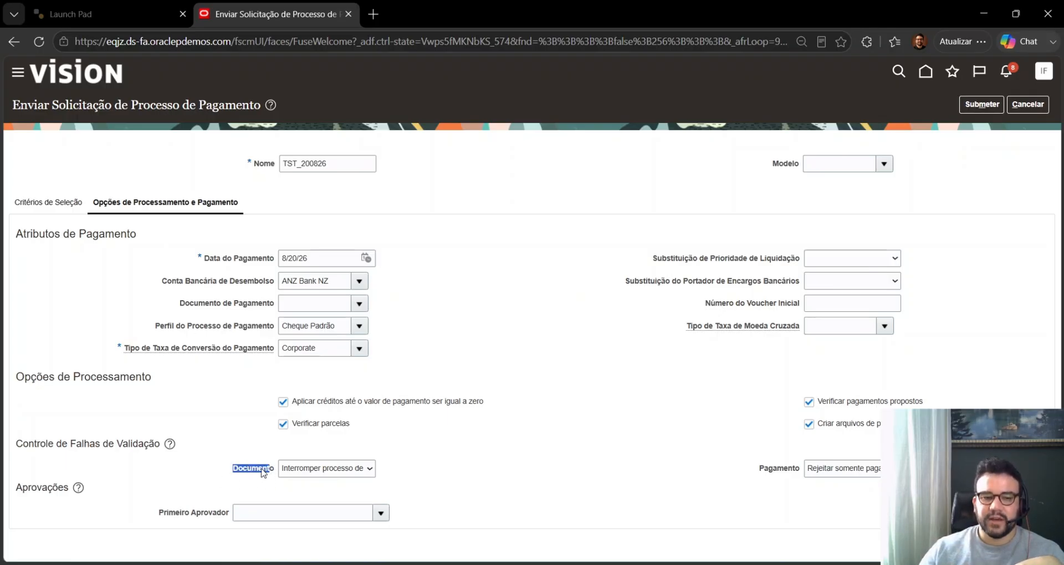
{"action": "left_click", "coordinate": [475, 494]}
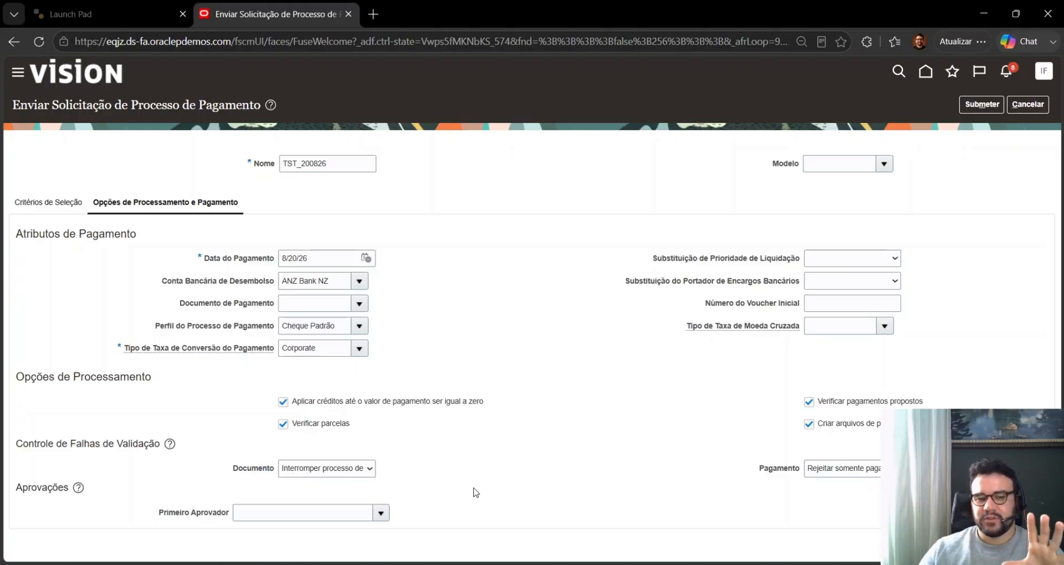
{"action": "left_click_drag", "start_coordinate": [758, 470], "coordinate": [781, 476]}
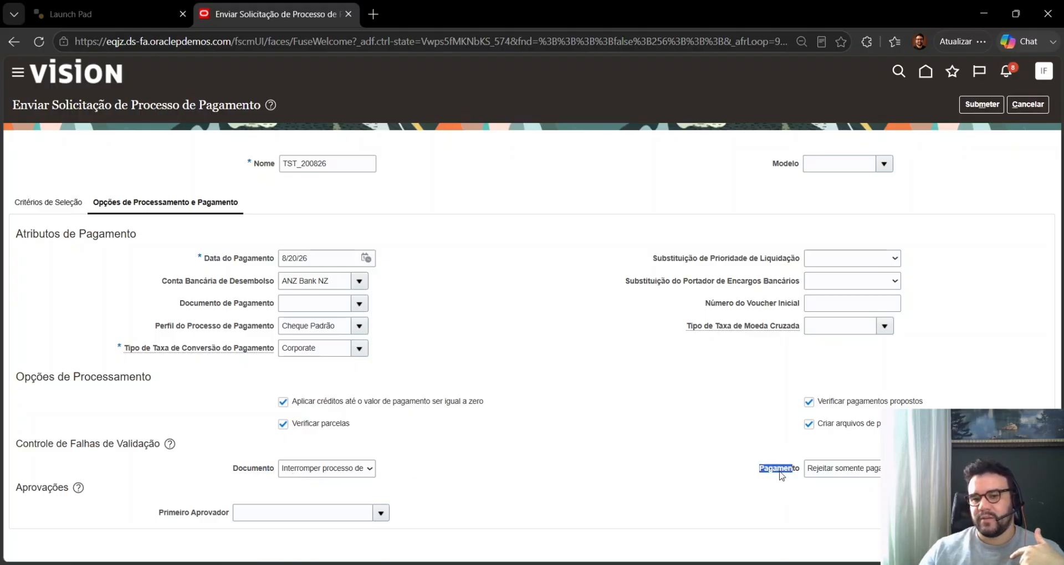
{"action": "left_click", "coordinate": [843, 491]}
{"action": "left_click", "coordinate": [793, 476]}
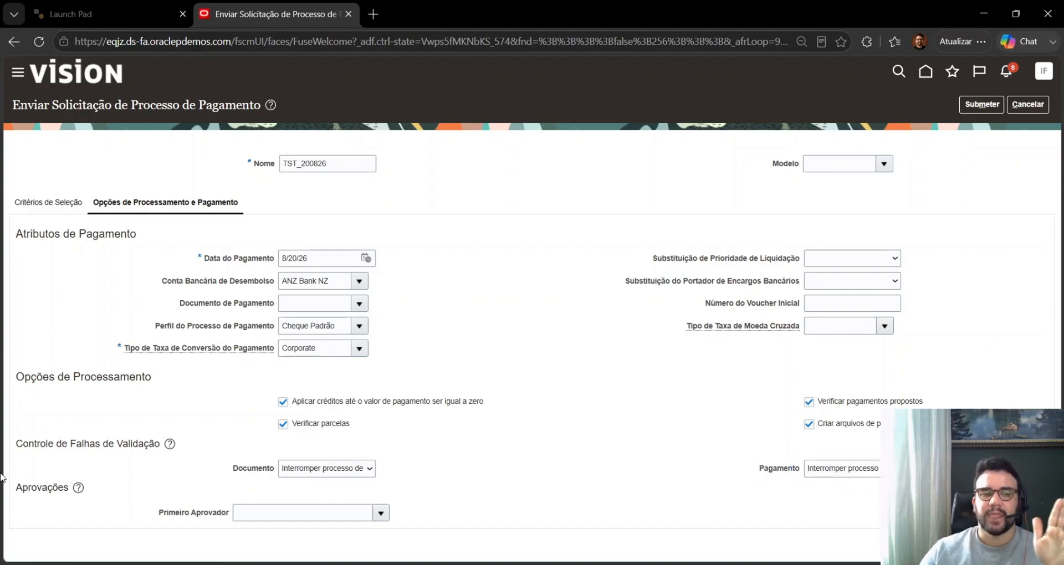
Pick an approver as Primeiro Aprovador under Aprovações, and clear the field again.
{"action": "left_click_drag", "start_coordinate": [42, 488], "coordinate": [83, 498]}
{"action": "left_click", "coordinate": [148, 520]}
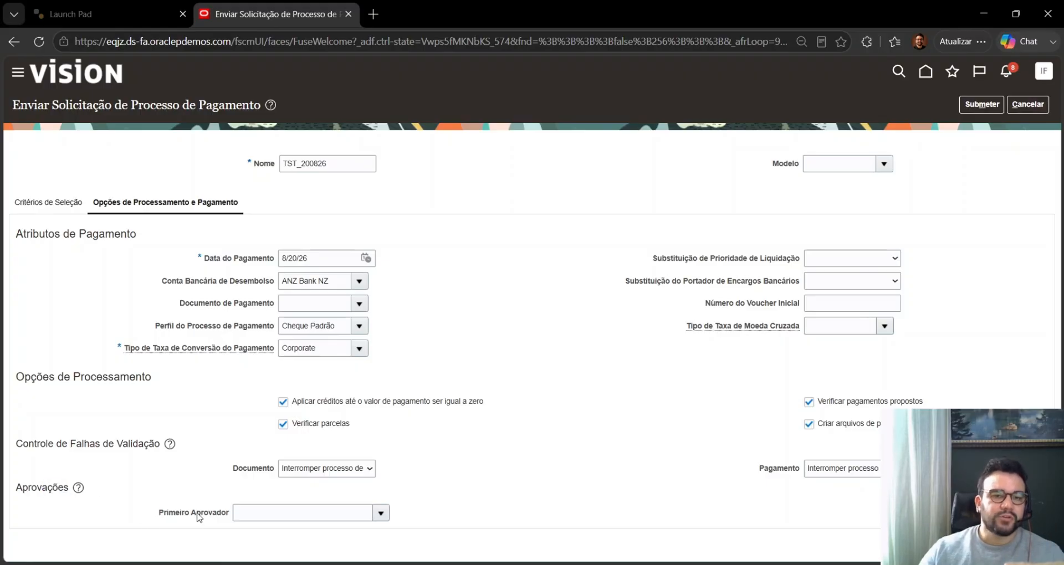
{"action": "left_click", "coordinate": [361, 514]}
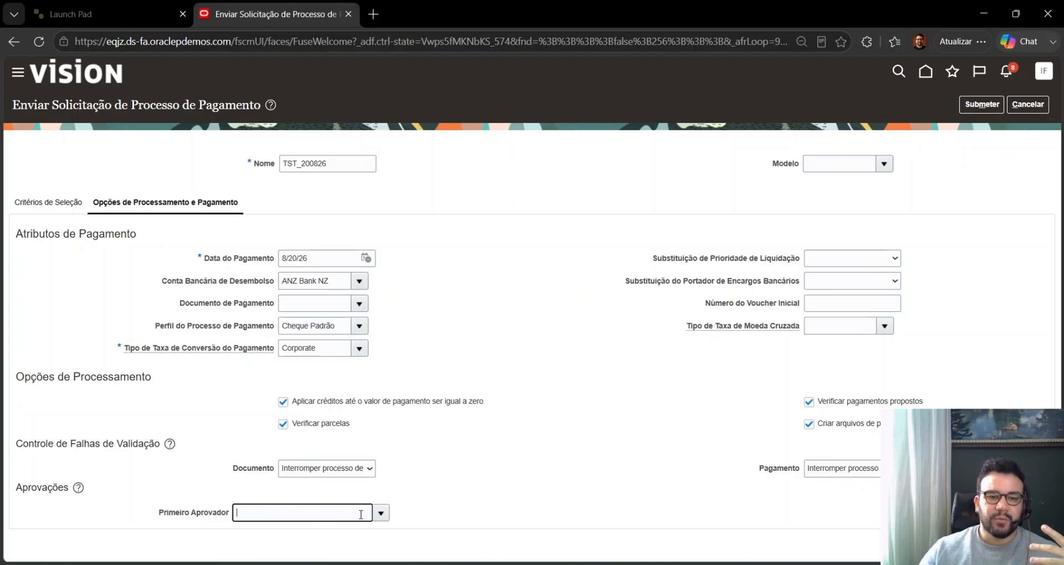
{"action": "left_click", "coordinate": [381, 513]}
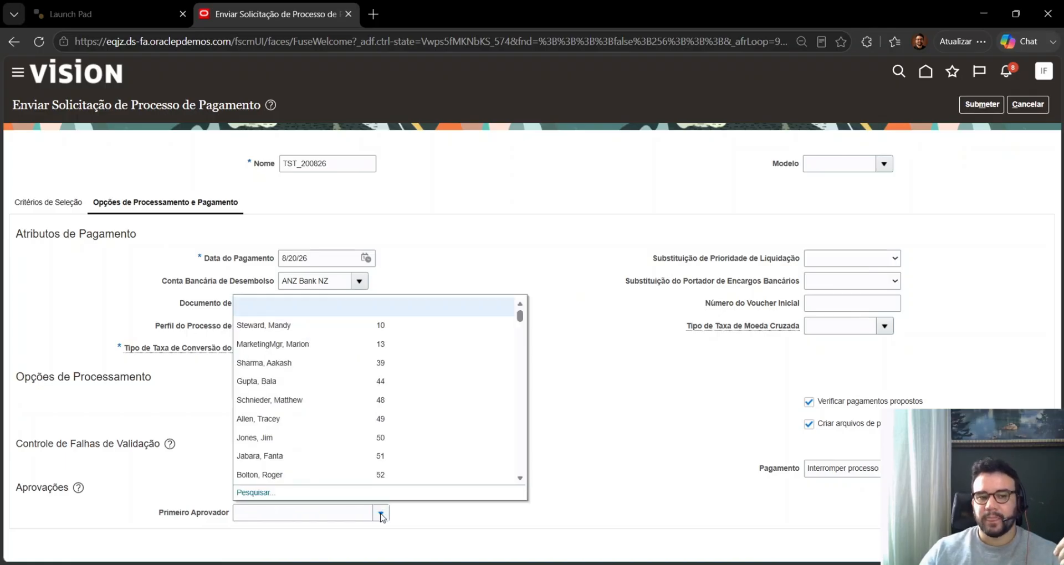
{"action": "left_click", "coordinate": [333, 426]}
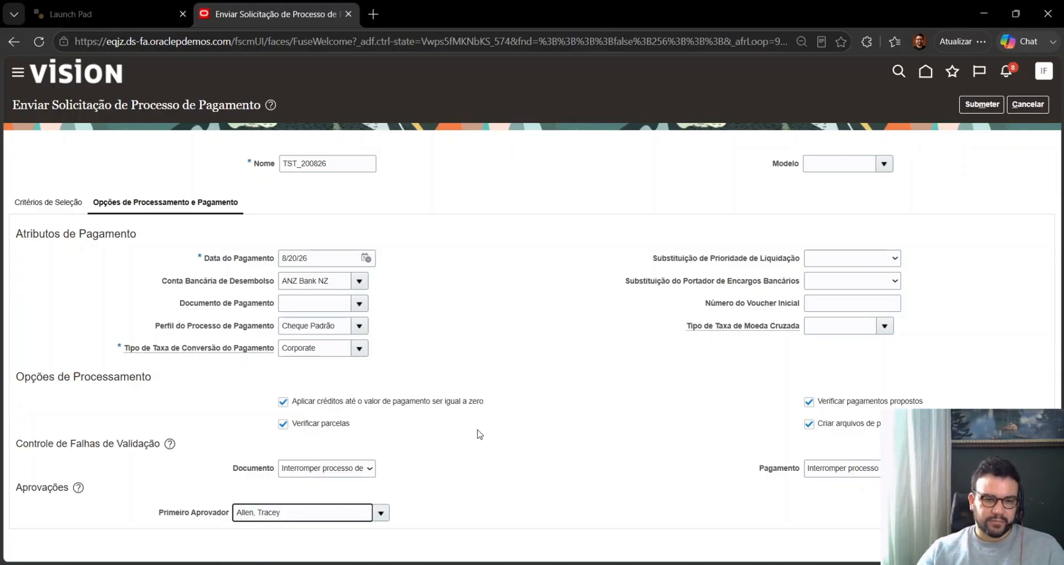
{"action": "left_click_drag", "start_coordinate": [328, 513], "coordinate": [118, 487]}
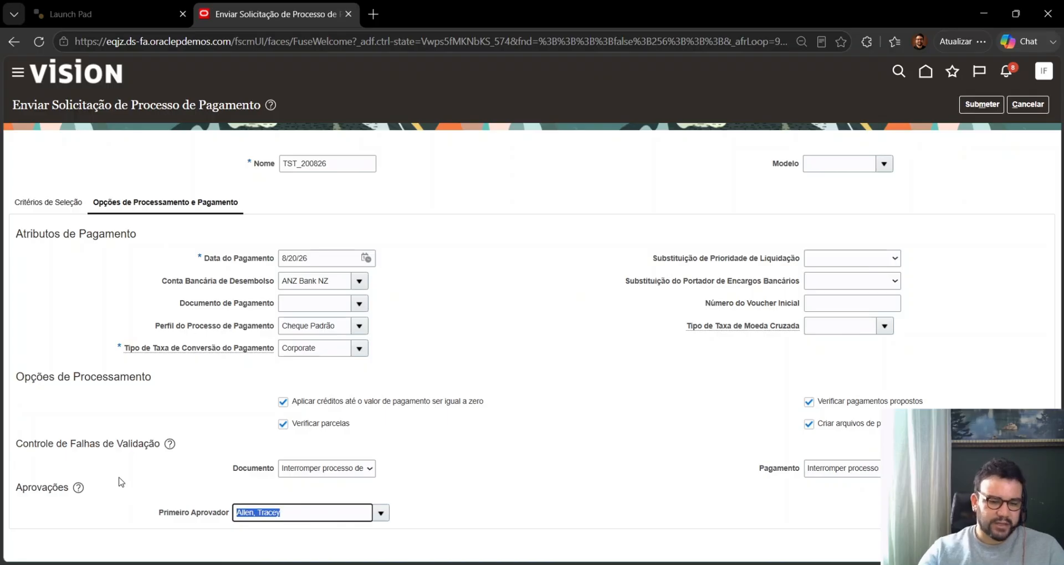
{"action": "key", "text": "BackSpace"}
{"action": "key", "text": "Tab"}
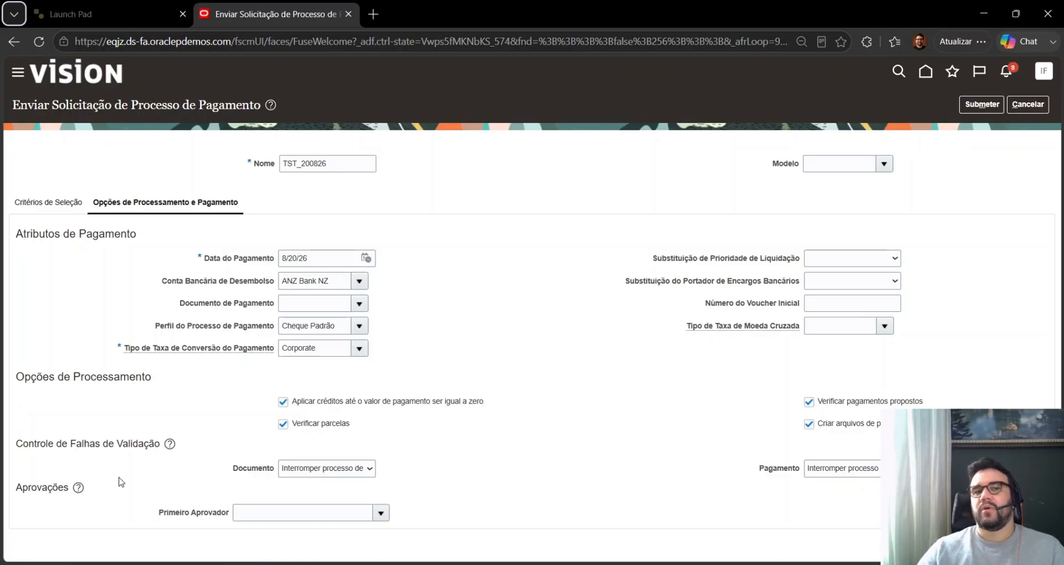
Set Documento de Pagamento to ANZCHK and submit the payment process request.
{"action": "left_click", "coordinate": [981, 104]}
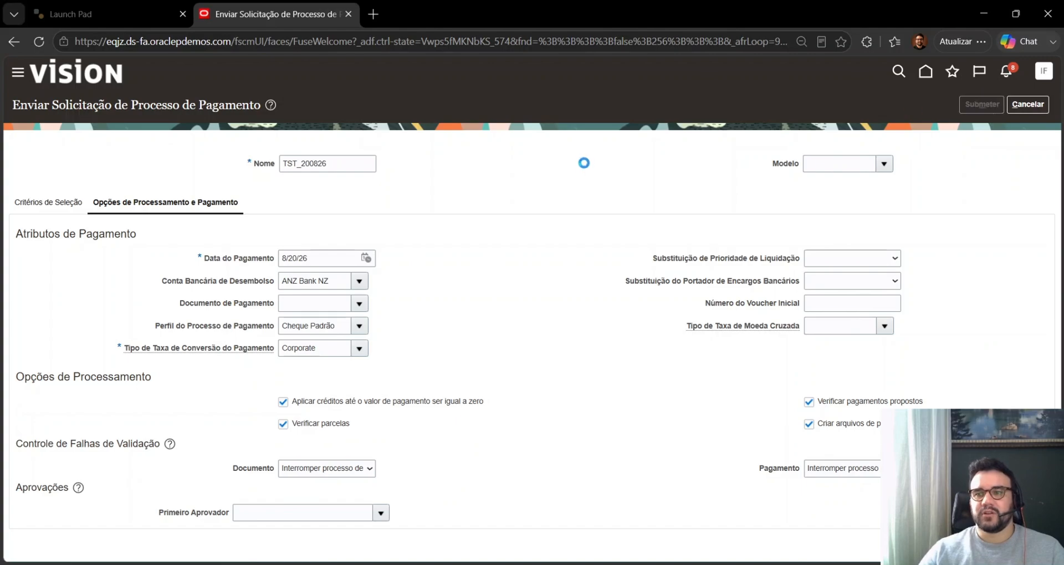
{"action": "left_click", "coordinate": [862, 207]}
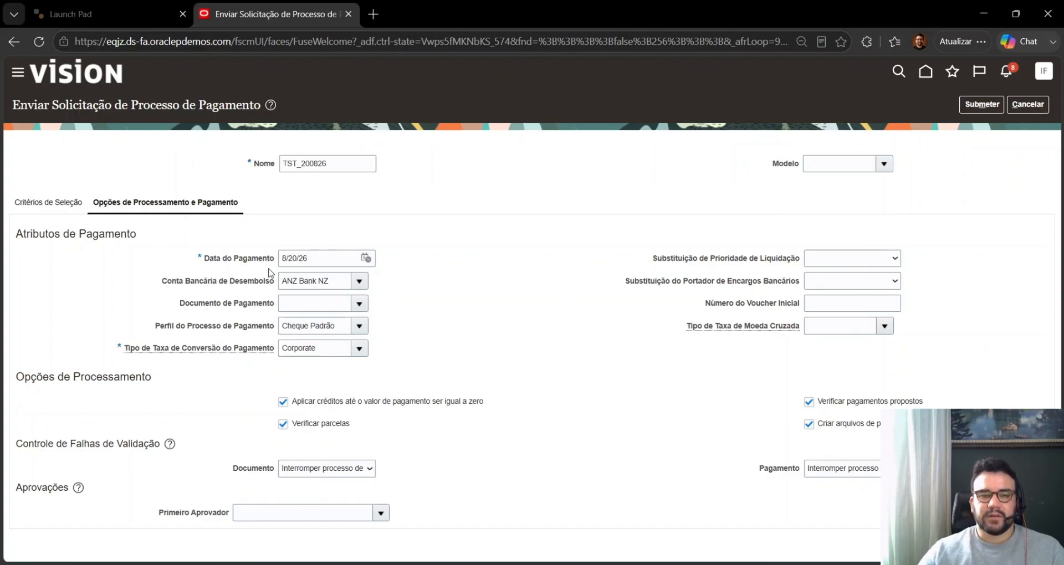
{"action": "left_click", "coordinate": [360, 303]}
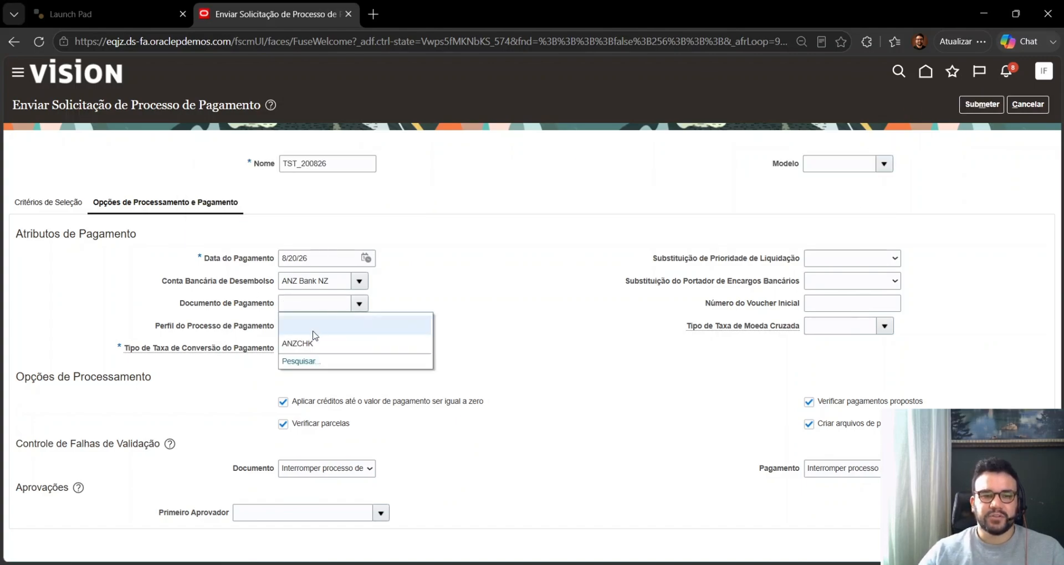
{"action": "left_click", "coordinate": [312, 342]}
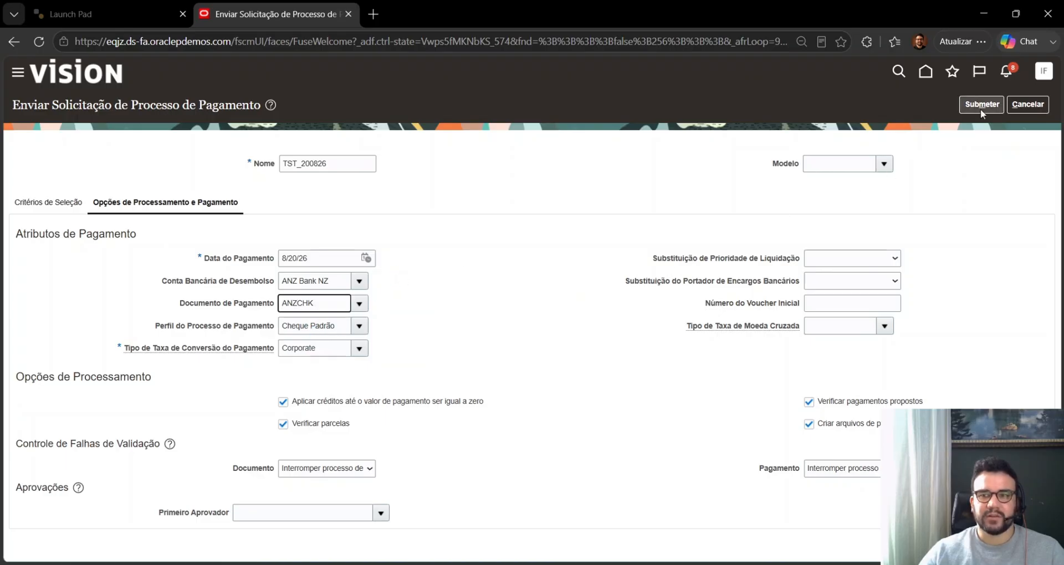
{"action": "left_click", "coordinate": [981, 105]}
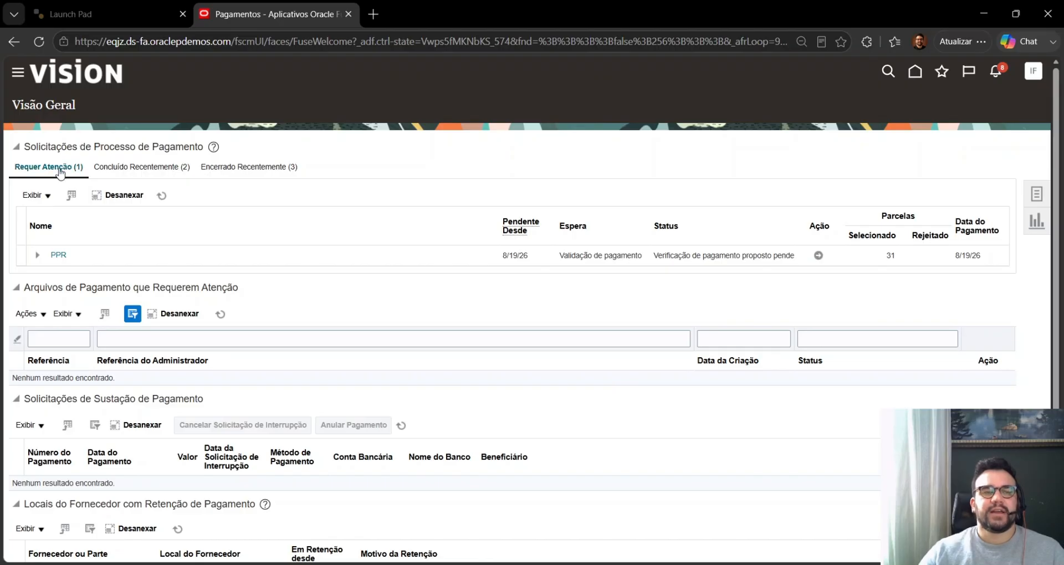
Check the recently completed and recently closed payment process requests, including the status of PPR-2.
{"action": "left_click", "coordinate": [118, 166]}
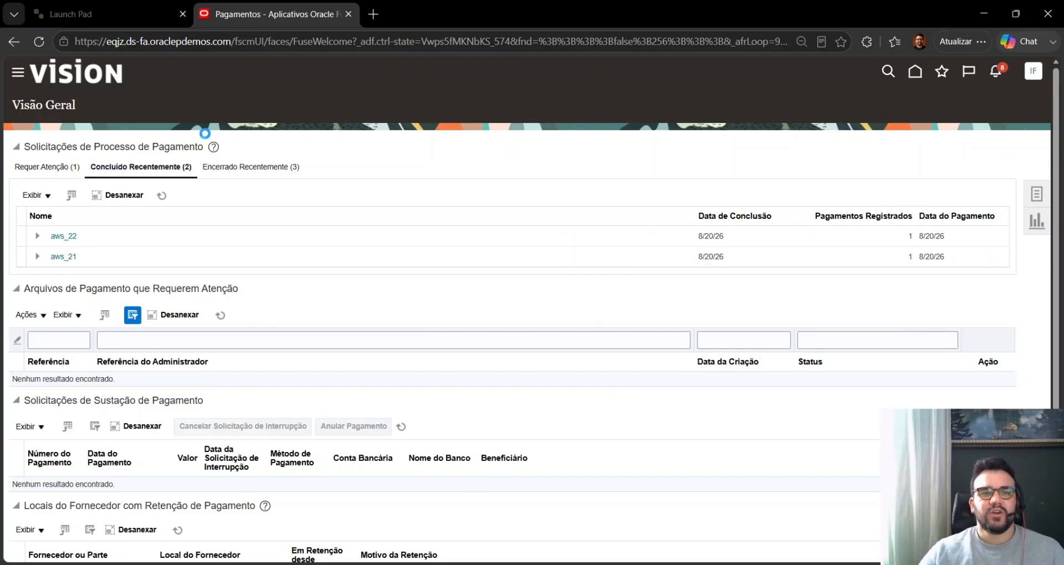
{"action": "left_click", "coordinate": [252, 168]}
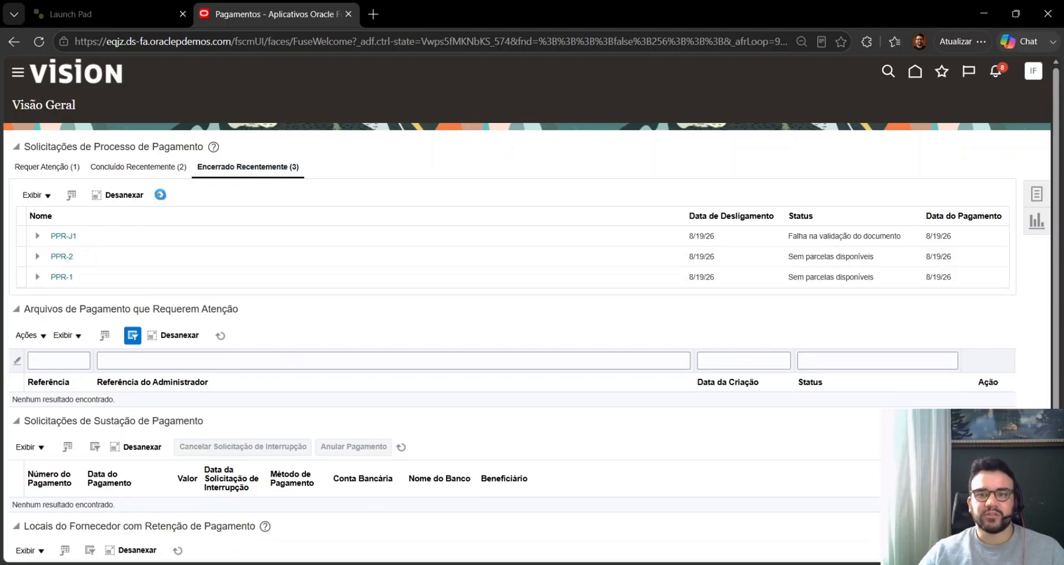
{"action": "left_click", "coordinate": [91, 255]}
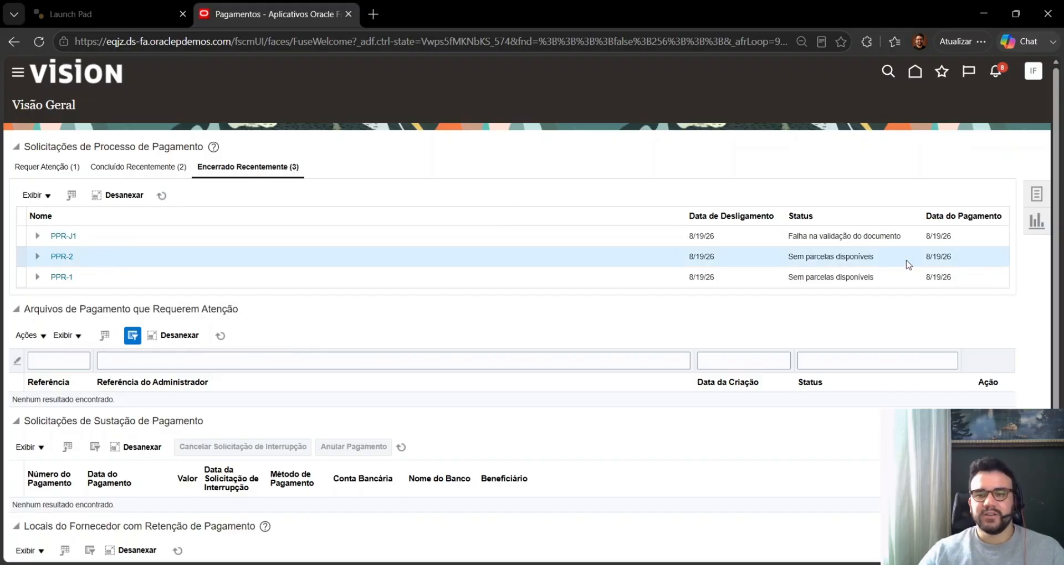
{"action": "left_click_drag", "start_coordinate": [875, 259], "coordinate": [787, 259]}
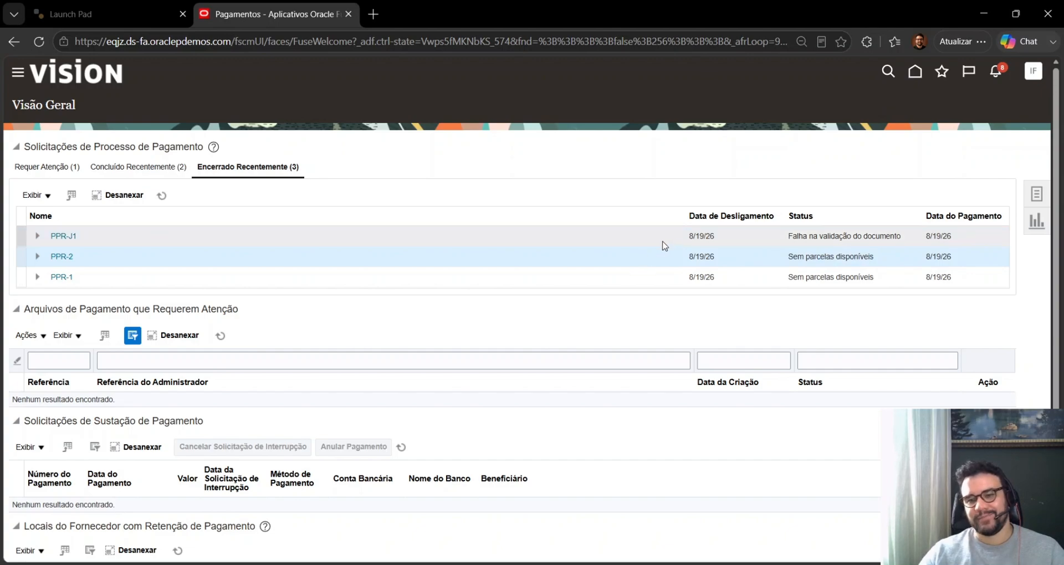
Refresh the payment process requests and check the waiting stage, status and selected installments of TST_200826.
{"action": "left_click", "coordinate": [163, 195]}
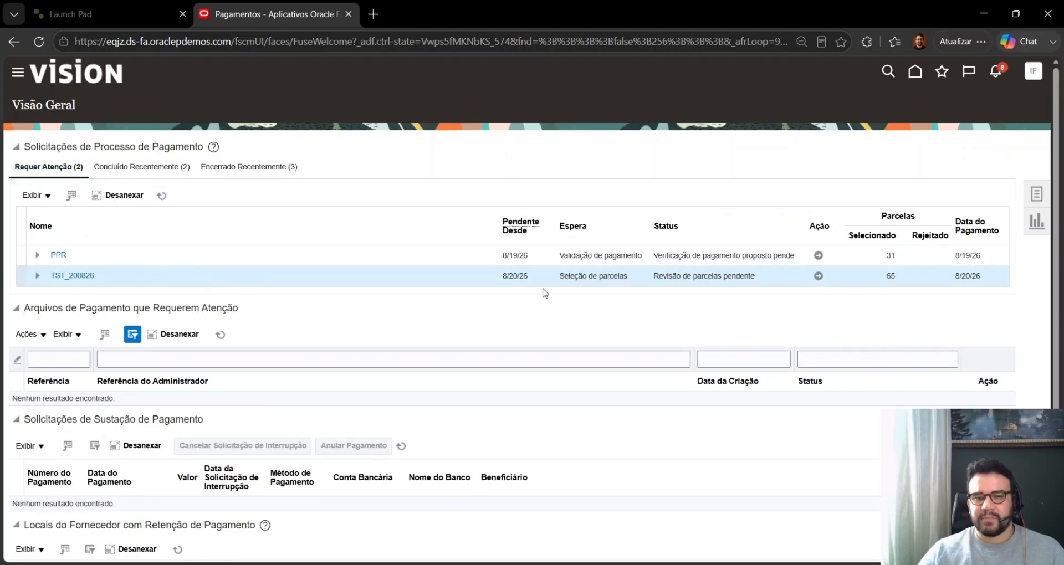
{"action": "left_click_drag", "start_coordinate": [558, 276], "coordinate": [641, 281]}
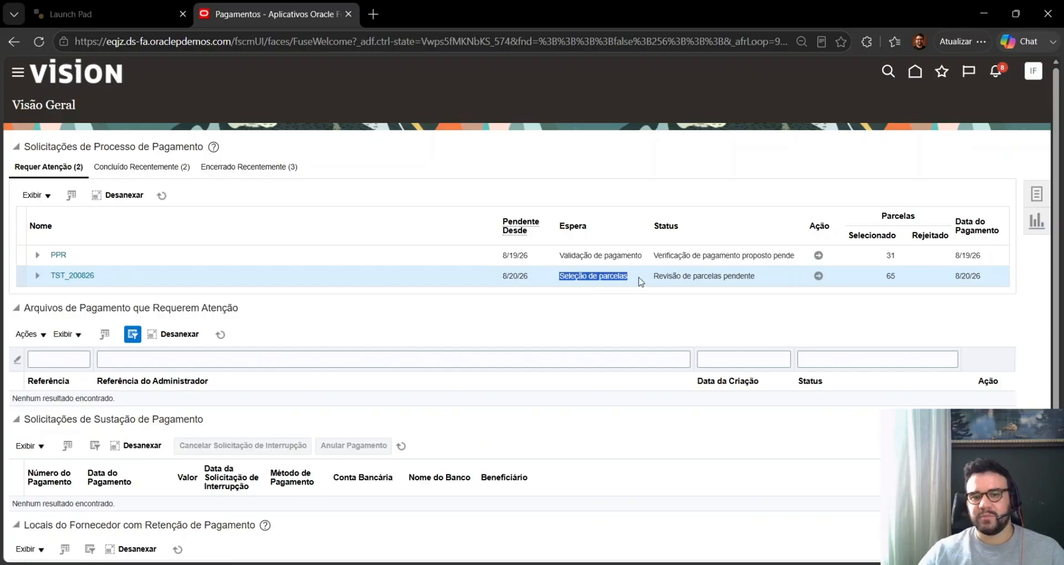
{"action": "left_click", "coordinate": [686, 314]}
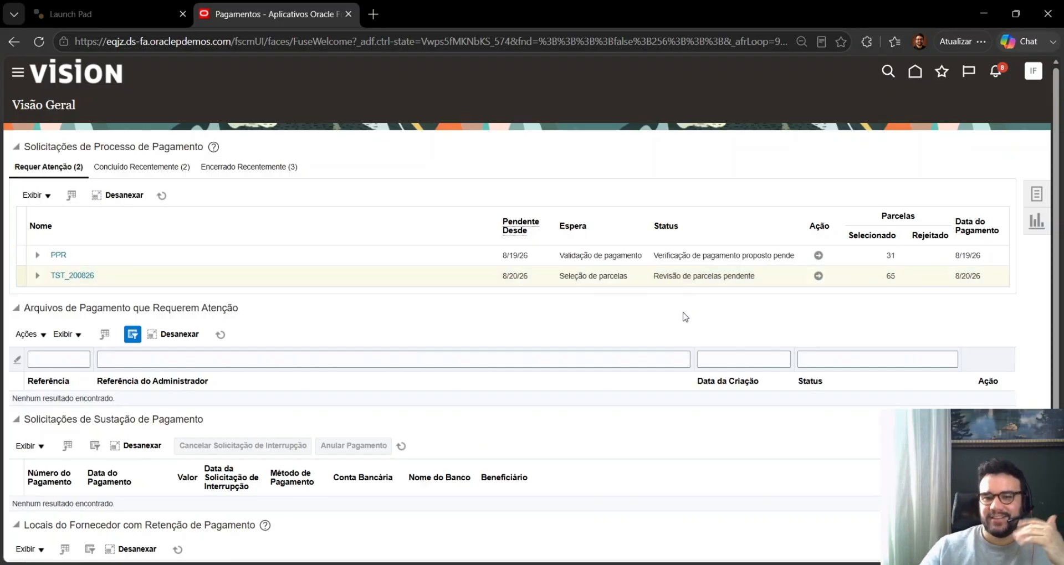
{"action": "left_click_drag", "start_coordinate": [660, 275], "coordinate": [781, 290]}
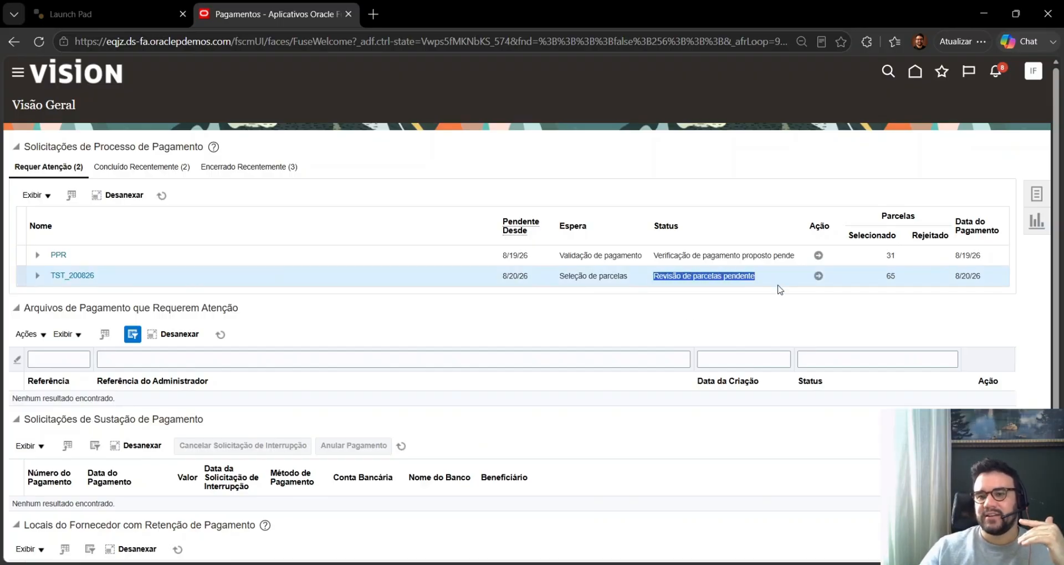
{"action": "left_click", "coordinate": [796, 325]}
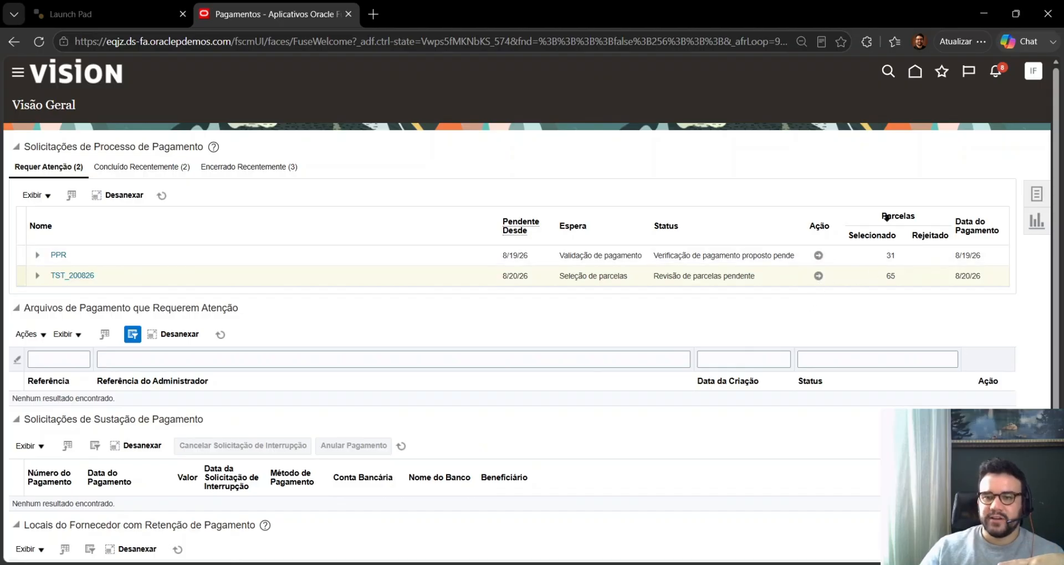
{"action": "left_click_drag", "start_coordinate": [881, 277], "coordinate": [901, 278]}
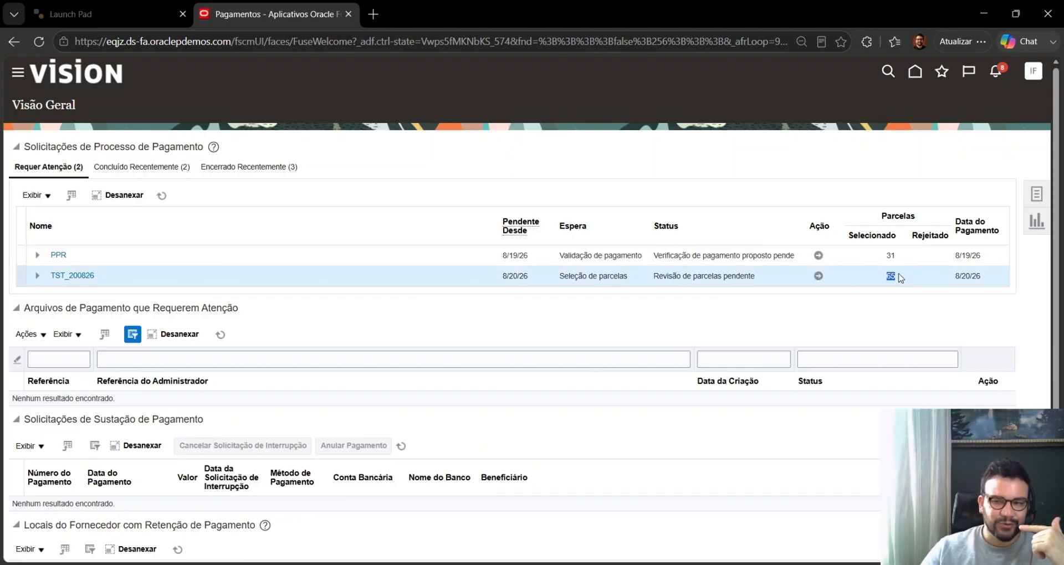
Open the installment review of TST_200826 and examine the currency summary and the editable discount and payment amounts of the selected invoices.
{"action": "left_click", "coordinate": [894, 275]}
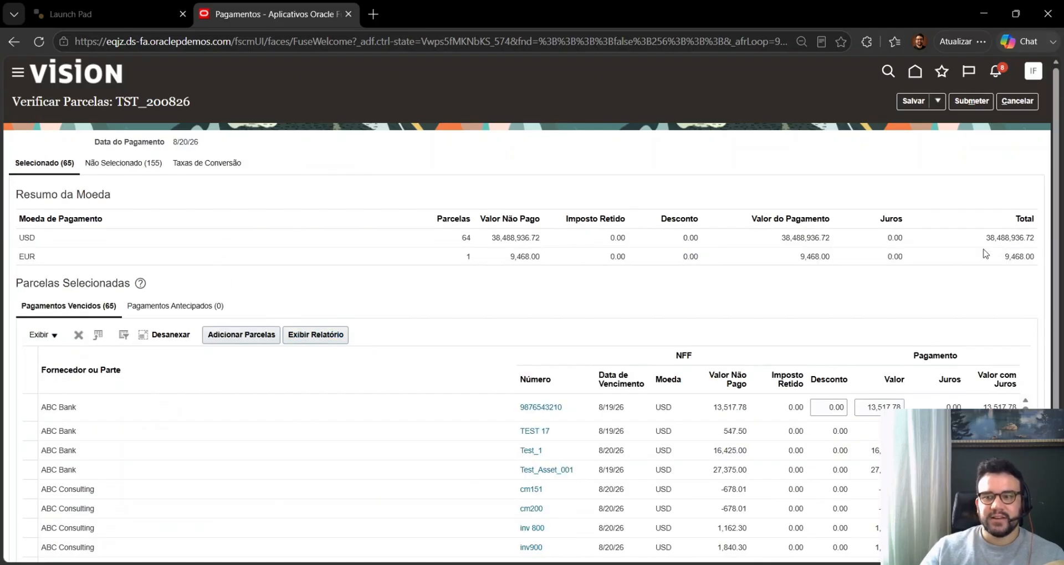
{"action": "scroll", "coordinate": [374, 244], "scroll_direction": "down", "scroll_amount": 3}
{"action": "left_click", "coordinate": [375, 242]}
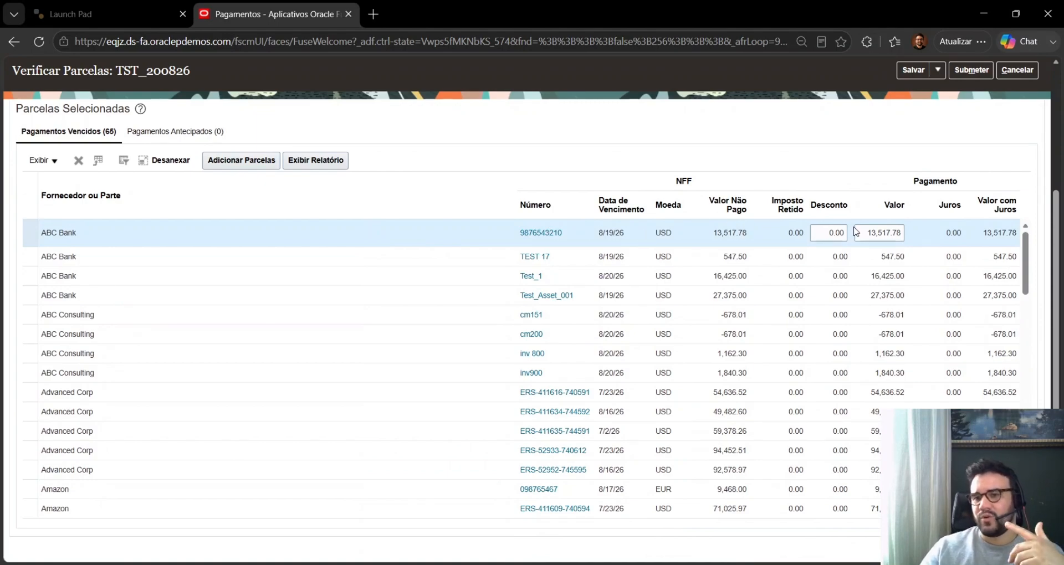
{"action": "double_click", "coordinate": [835, 237]}
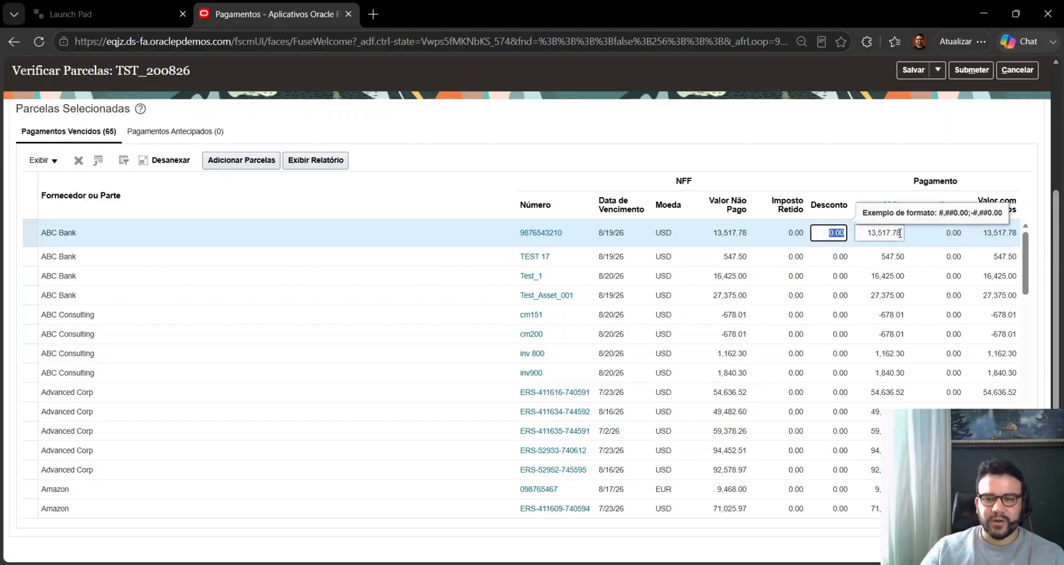
{"action": "left_click", "coordinate": [1004, 165]}
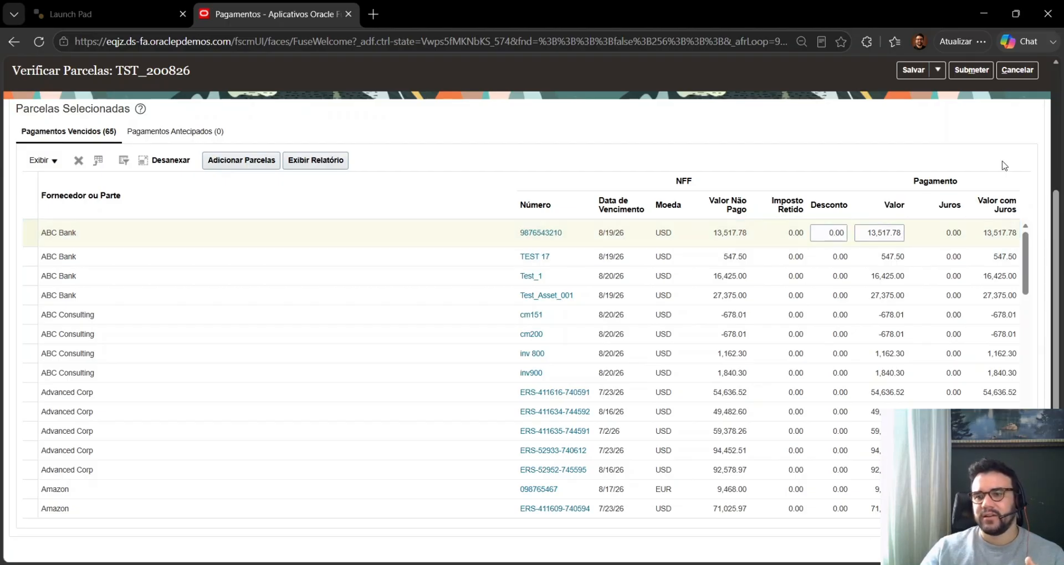
{"action": "mouse_move", "coordinate": [1059, 232]}
{"action": "left_mouse_down"}
{"action": "mouse_move", "coordinate": [1057, 215]}
{"action": "mouse_move", "coordinate": [1050, 248]}
{"action": "left_mouse_up"}
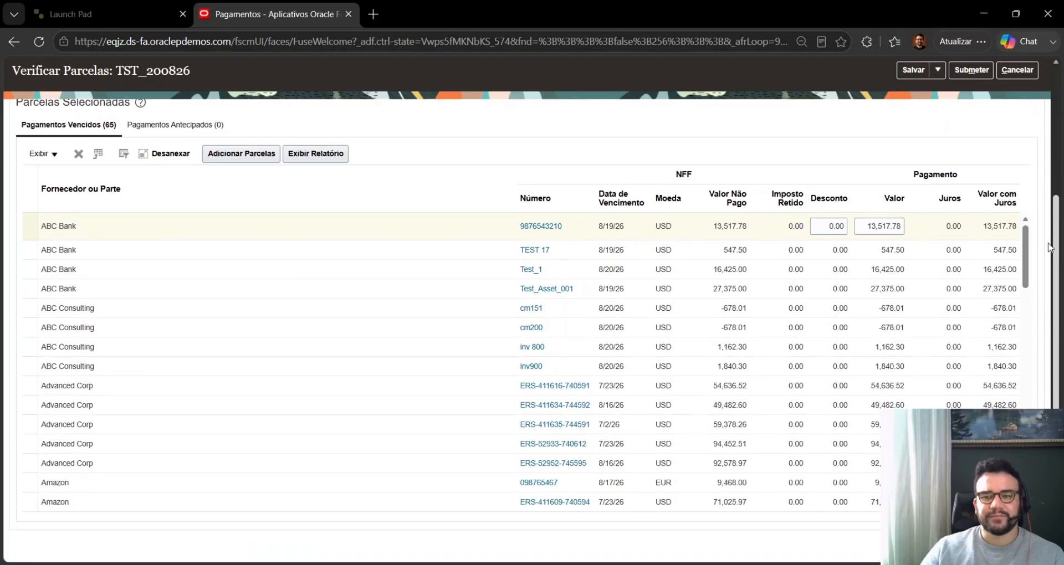
{"action": "scroll", "coordinate": [652, 165], "scroll_direction": "up", "scroll_amount": 3}
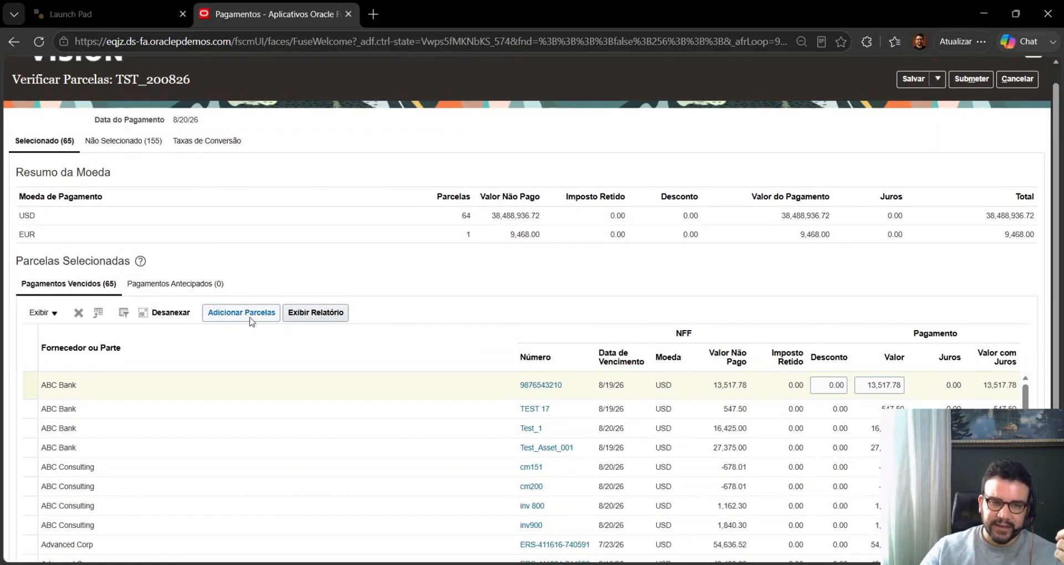
Examine the selected Pagamentos Antecipados and the Não Selecionado installments with their exclusion reasons.
{"action": "left_click", "coordinate": [314, 313]}
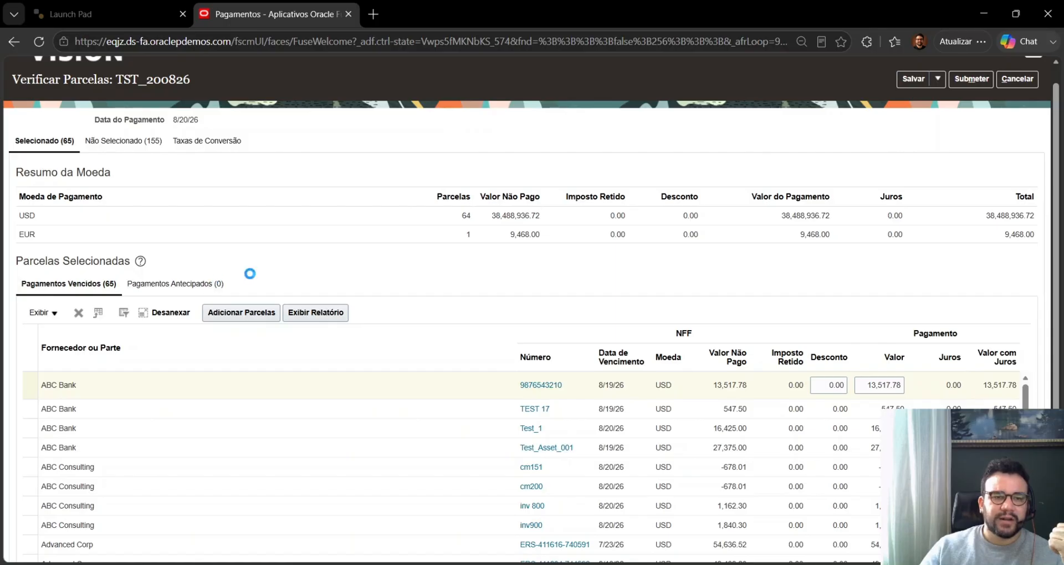
{"action": "left_click", "coordinate": [209, 284]}
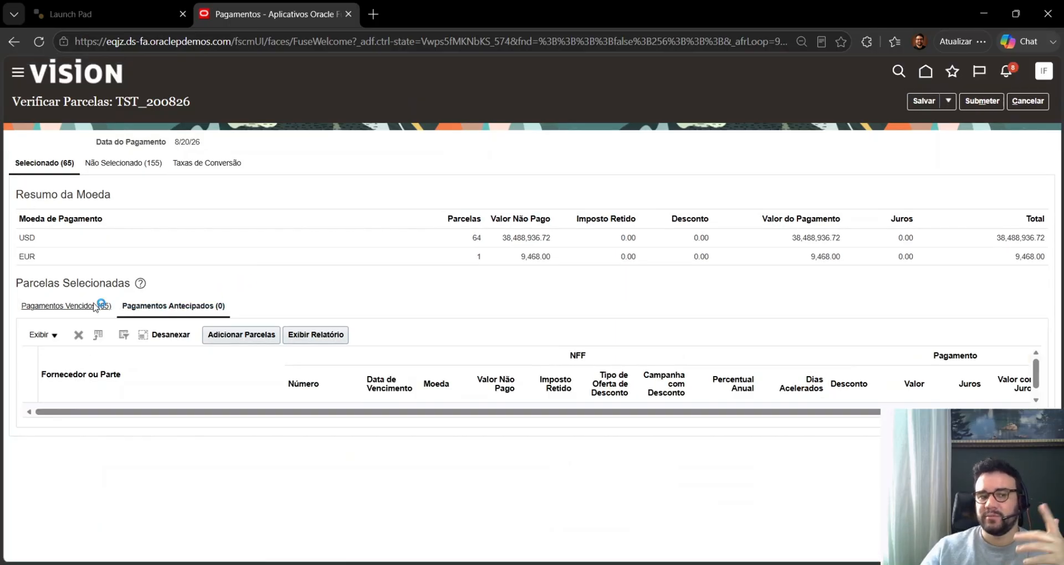
{"action": "left_click", "coordinate": [119, 166]}
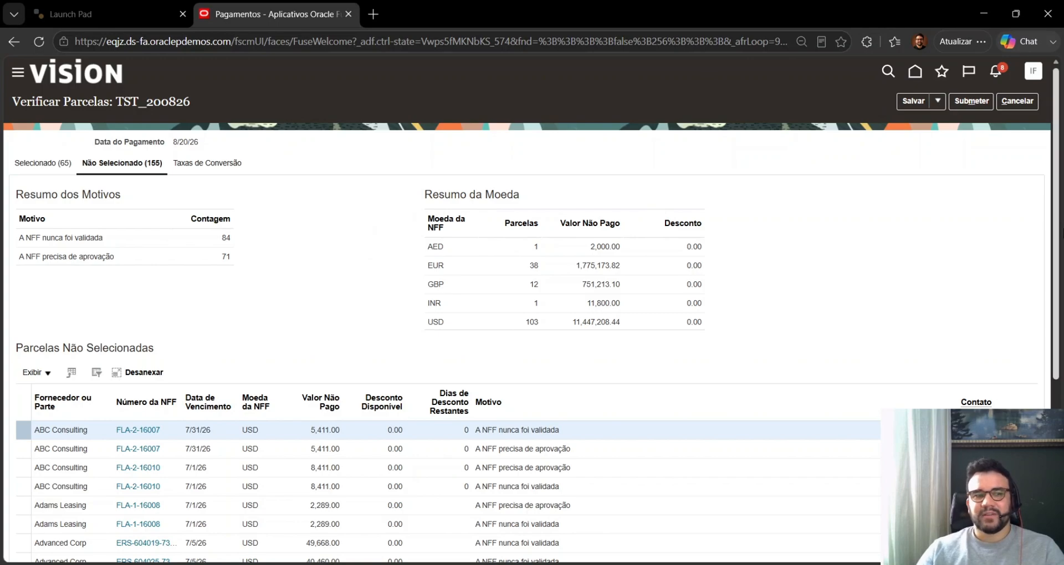
{"action": "scroll", "coordinate": [1057, 281], "scroll_direction": "down", "scroll_amount": 2}
{"action": "scroll", "coordinate": [1056, 281], "scroll_direction": "up", "scroll_amount": 2}
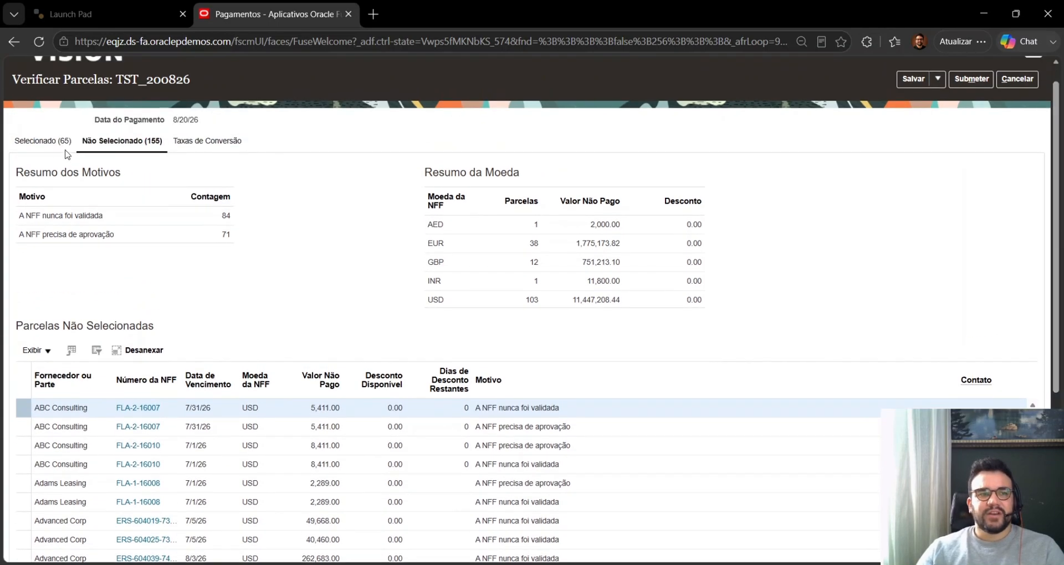
Examine the Resumo dos Motivos for the unselected installments, covering never-validated invoices and those needing approval.
{"action": "left_click_drag", "start_coordinate": [29, 213], "coordinate": [231, 221]}
{"action": "left_click", "coordinate": [171, 244]}
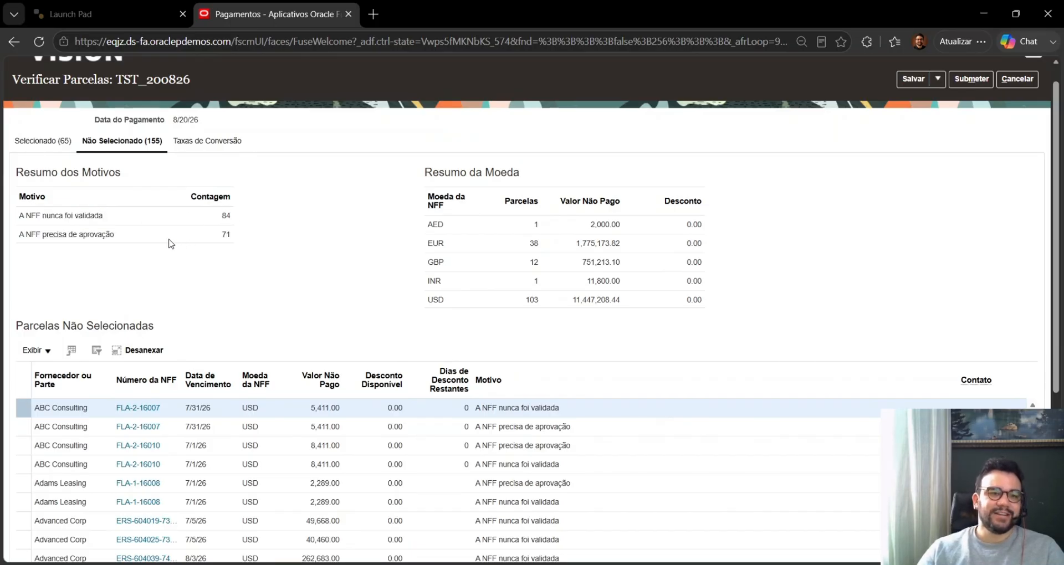
{"action": "left_click_drag", "start_coordinate": [21, 236], "coordinate": [238, 238]}
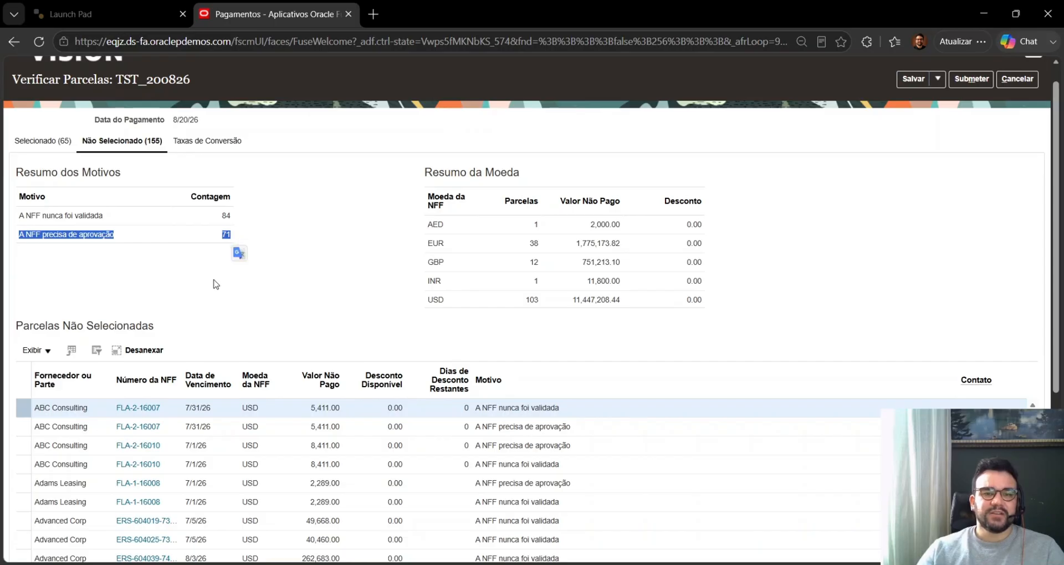
{"action": "left_click", "coordinate": [242, 269]}
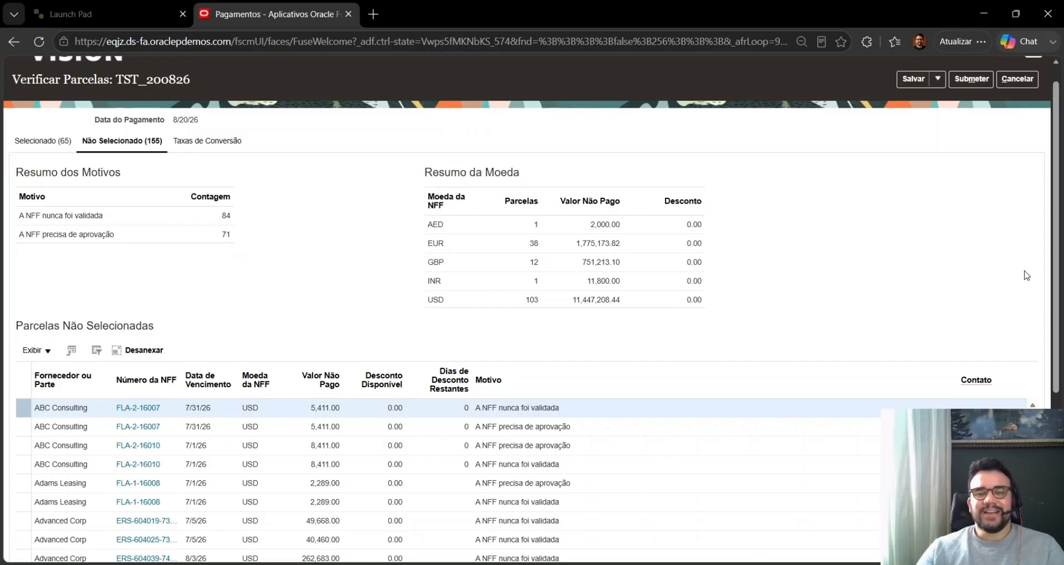
Examine the due dates, unpaid amounts, remaining discount days and exclusion reasons in the Parcelas Não Selecionadas list.
{"action": "scroll", "coordinate": [1057, 350], "scroll_direction": "down", "scroll_amount": 3}
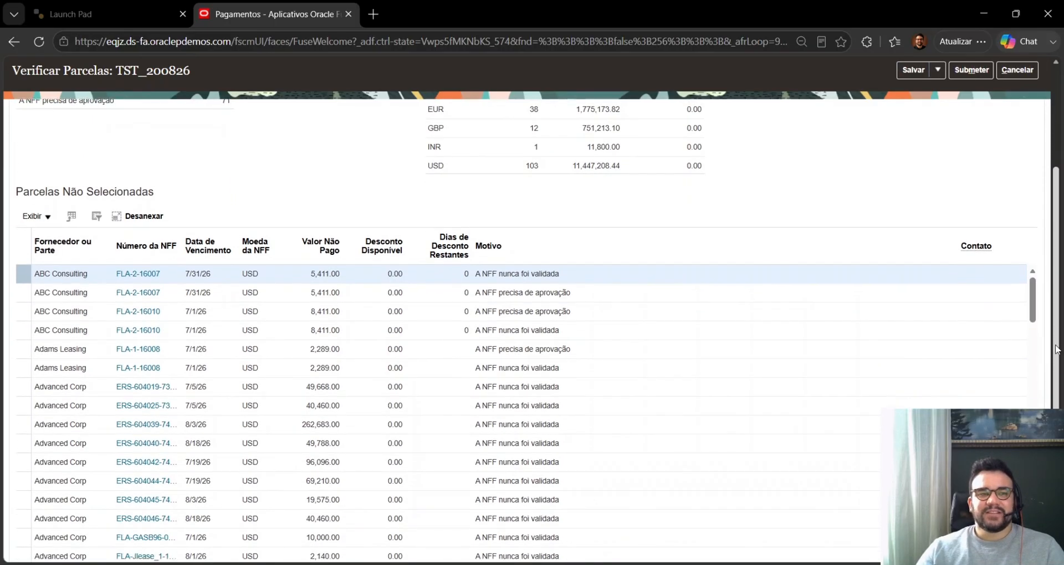
{"action": "scroll", "coordinate": [1057, 350], "scroll_direction": "down", "scroll_amount": 1}
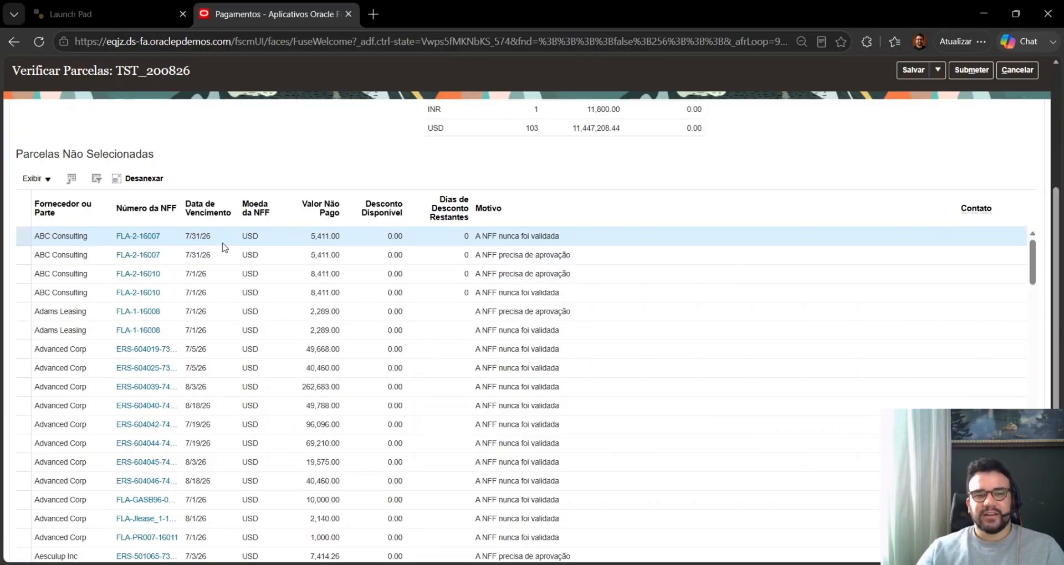
{"action": "left_click_drag", "start_coordinate": [212, 236], "coordinate": [181, 237]}
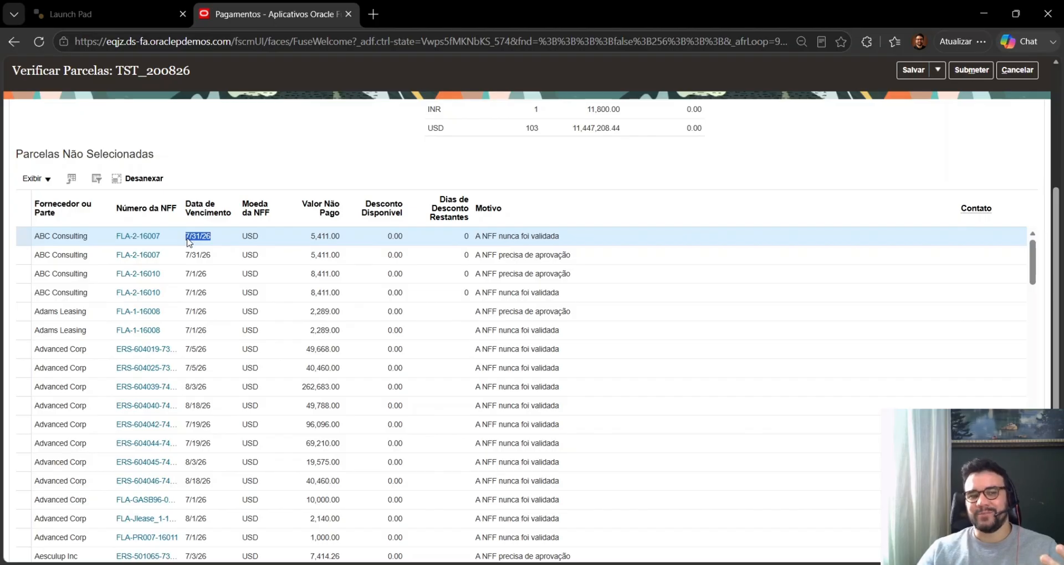
{"action": "double_click", "coordinate": [306, 237]}
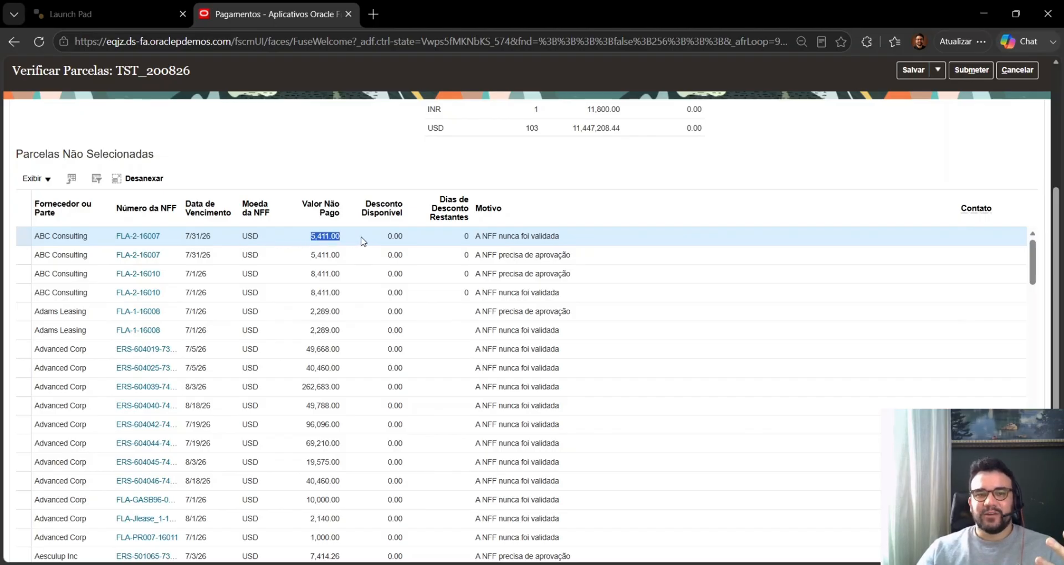
{"action": "left_click", "coordinate": [466, 236]}
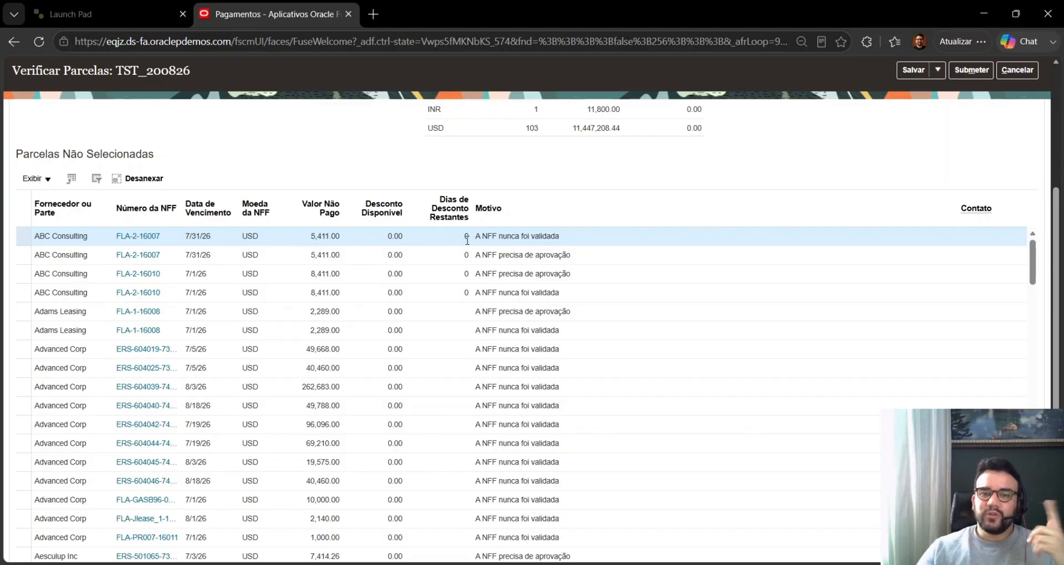
{"action": "left_click_drag", "start_coordinate": [475, 236], "coordinate": [573, 243]}
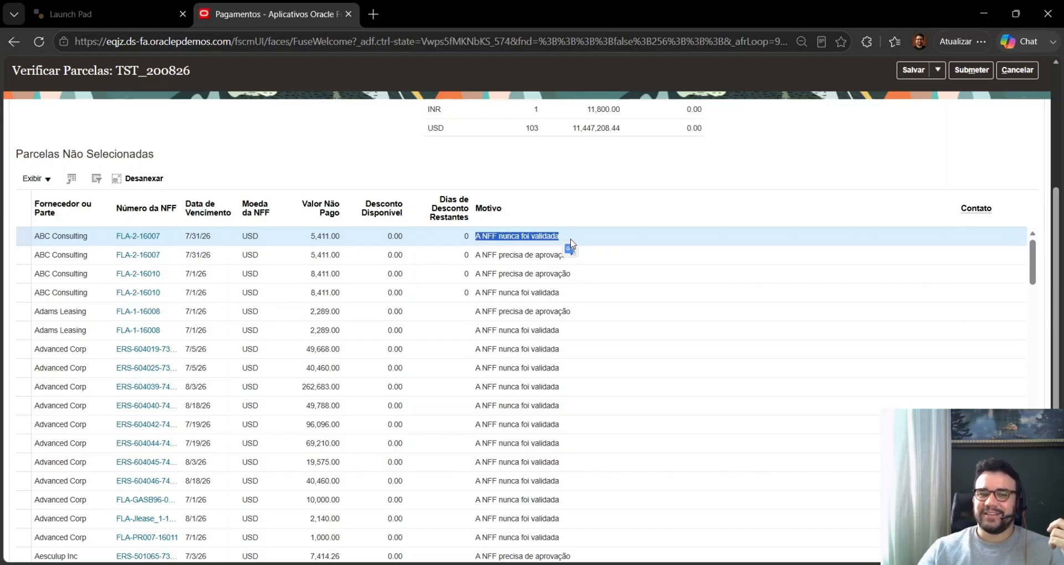
{"action": "left_click", "coordinate": [570, 244]}
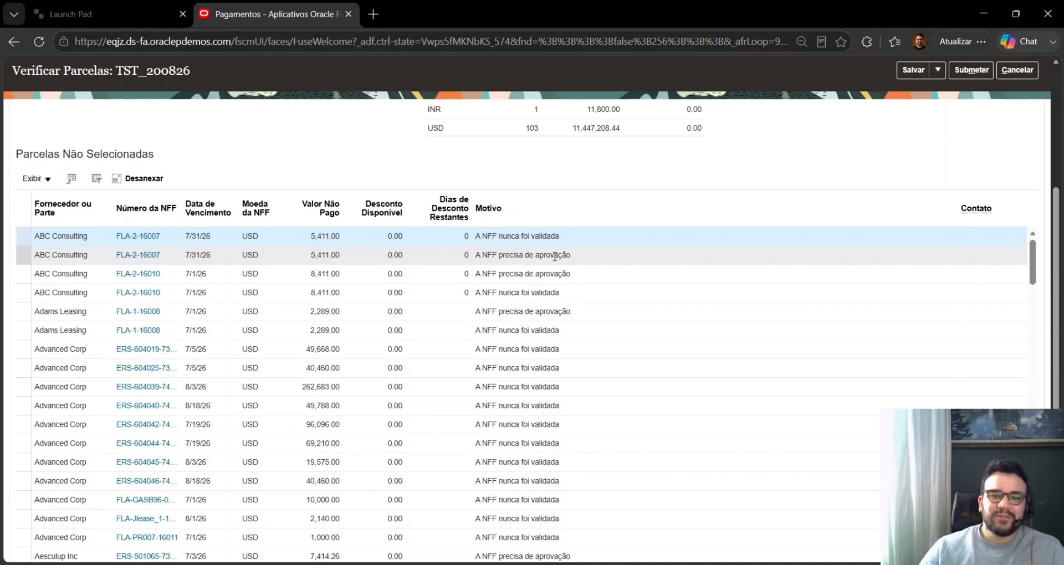
{"action": "left_click", "coordinate": [555, 257]}
{"action": "left_click_drag", "start_coordinate": [573, 257], "coordinate": [476, 256]}
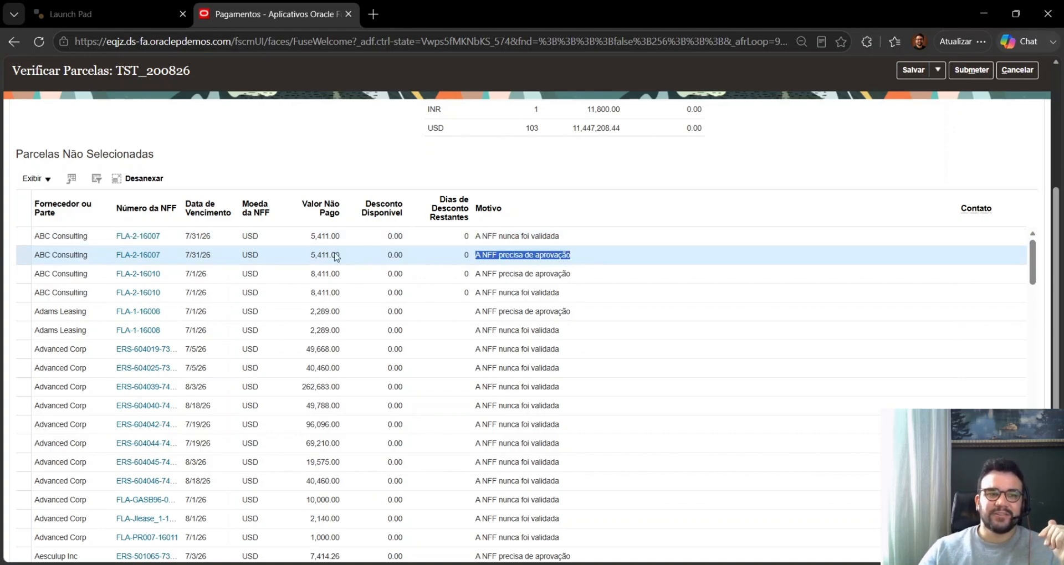
{"action": "left_click", "coordinate": [182, 258]}
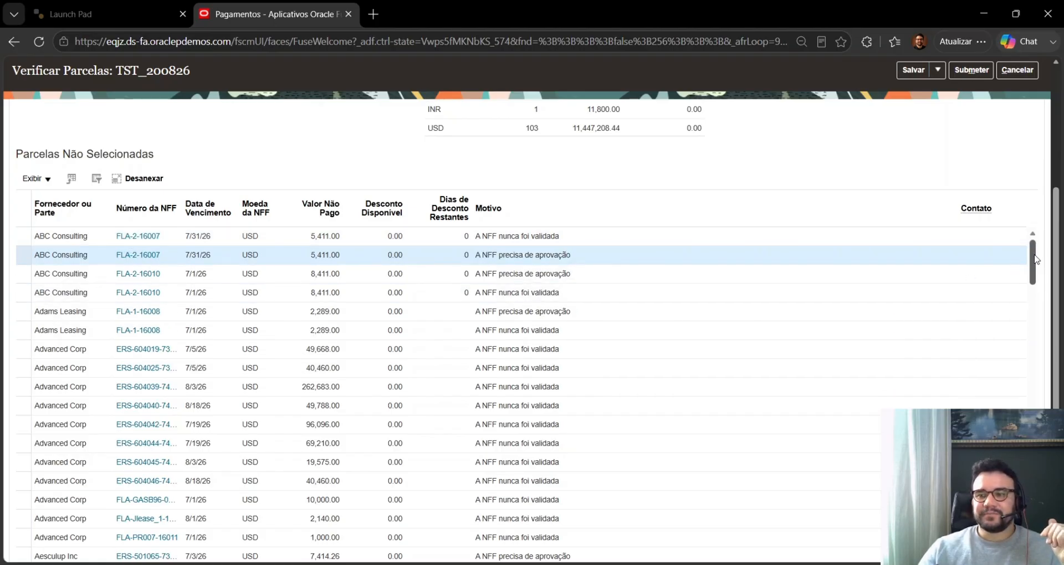
{"action": "left_click_drag", "start_coordinate": [1032, 260], "coordinate": [1034, 335]}
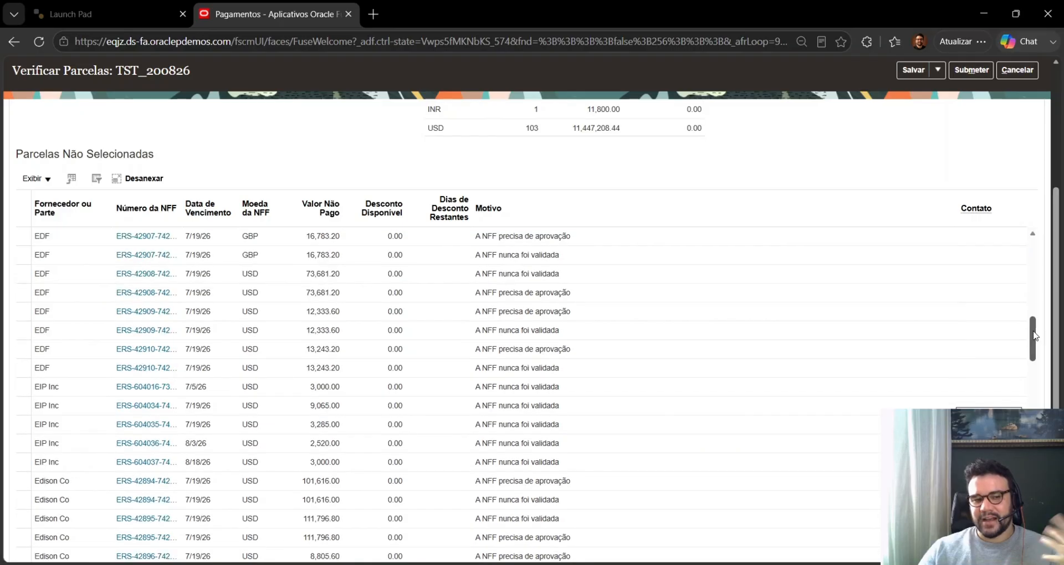
{"action": "scroll", "coordinate": [953, 152], "scroll_direction": "up", "scroll_amount": 4}
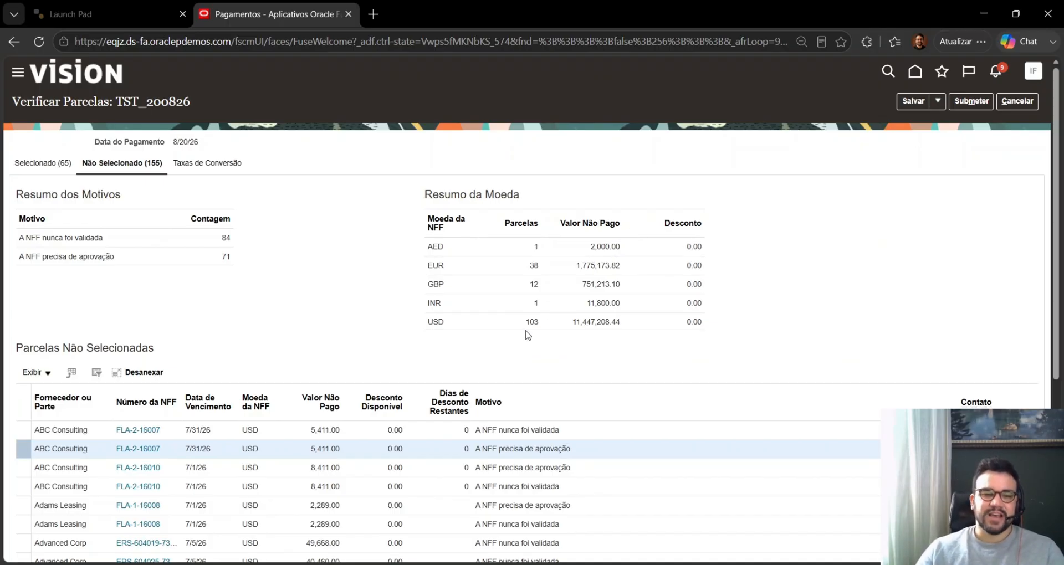
{"action": "left_click", "coordinate": [333, 287]}
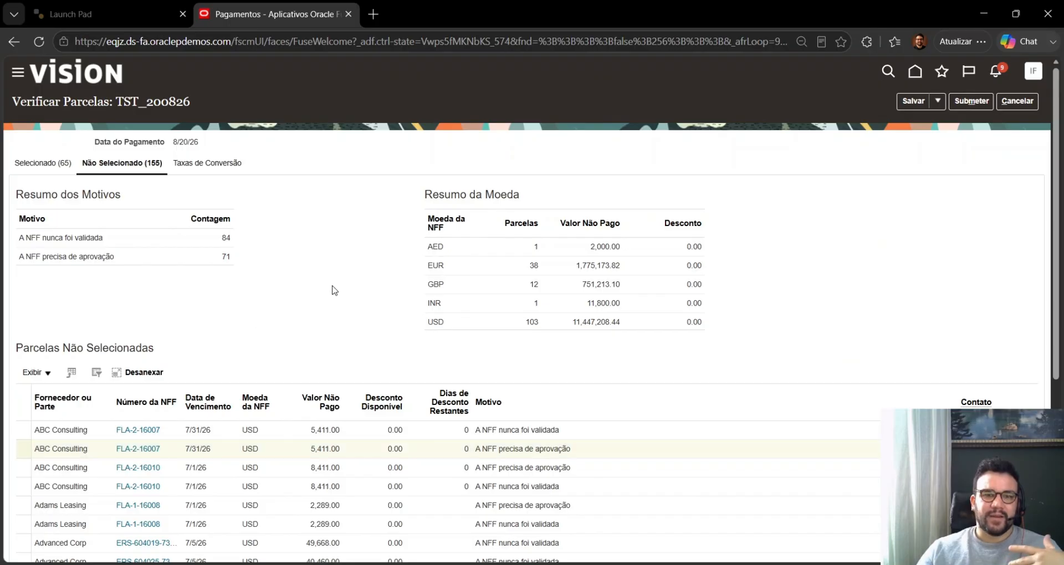
Remove the ABC Bank installment of 13,517.78 USD from the selected Pagamentos Vencidos and submit the installment review.
{"action": "left_click", "coordinate": [192, 166]}
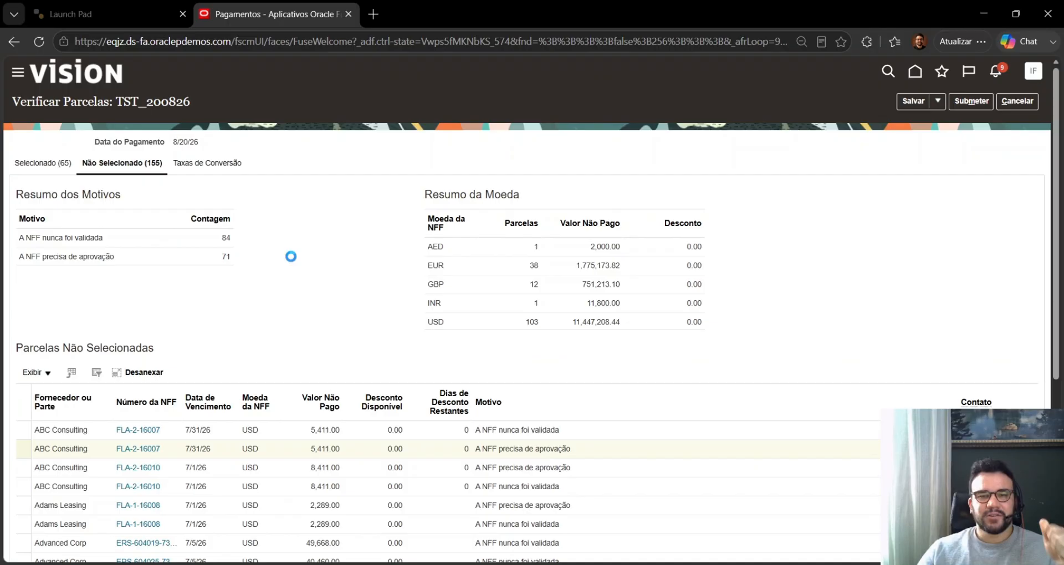
{"action": "left_click", "coordinate": [49, 167]}
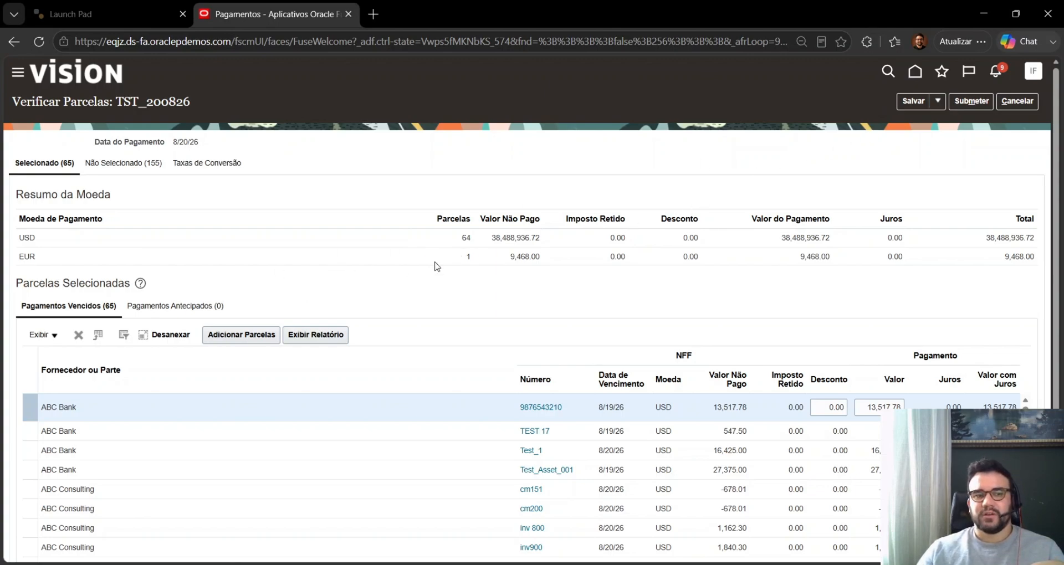
{"action": "left_click", "coordinate": [80, 337]}
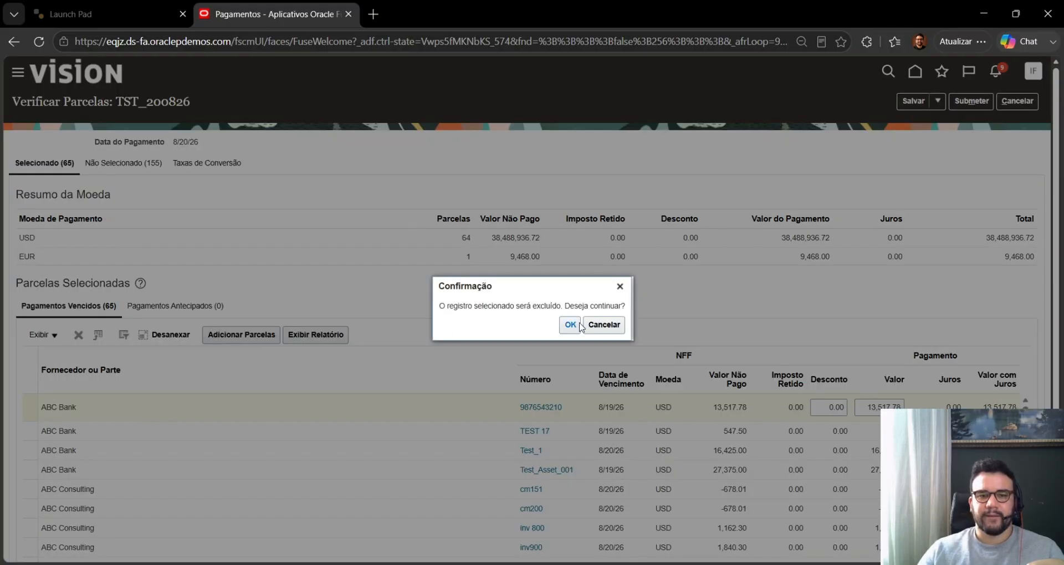
{"action": "left_click", "coordinate": [575, 327]}
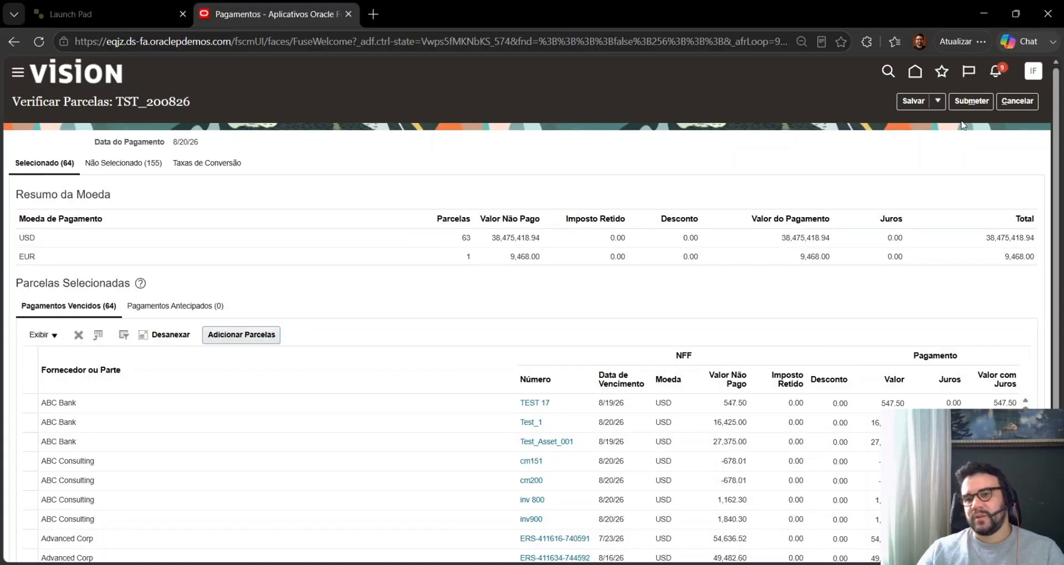
{"action": "left_click", "coordinate": [969, 100]}
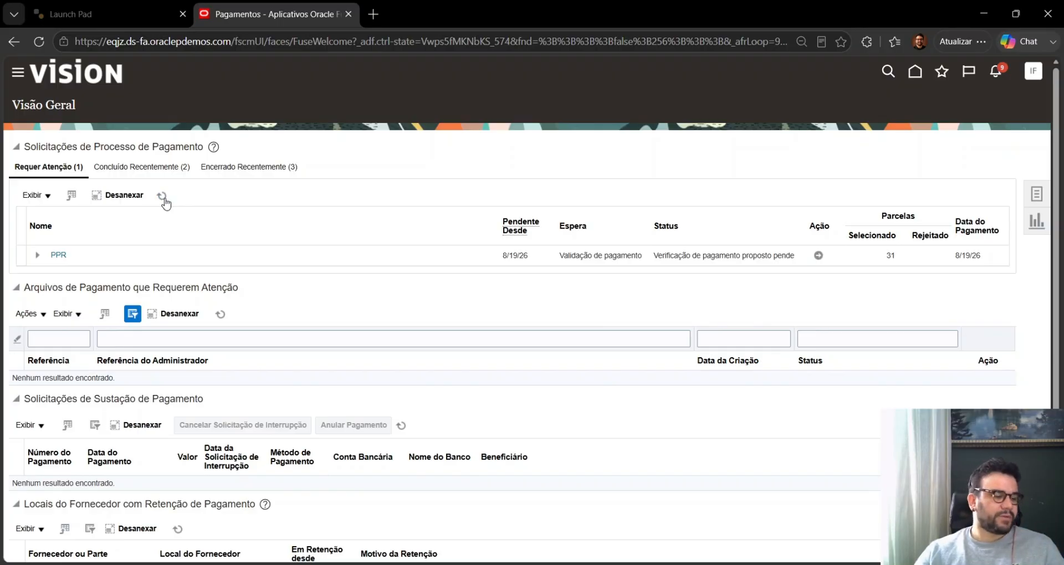
Refresh the payment process requests and the Solicitações de Programação list to check the progress of TST_200826.
{"action": "left_click", "coordinate": [163, 197]}
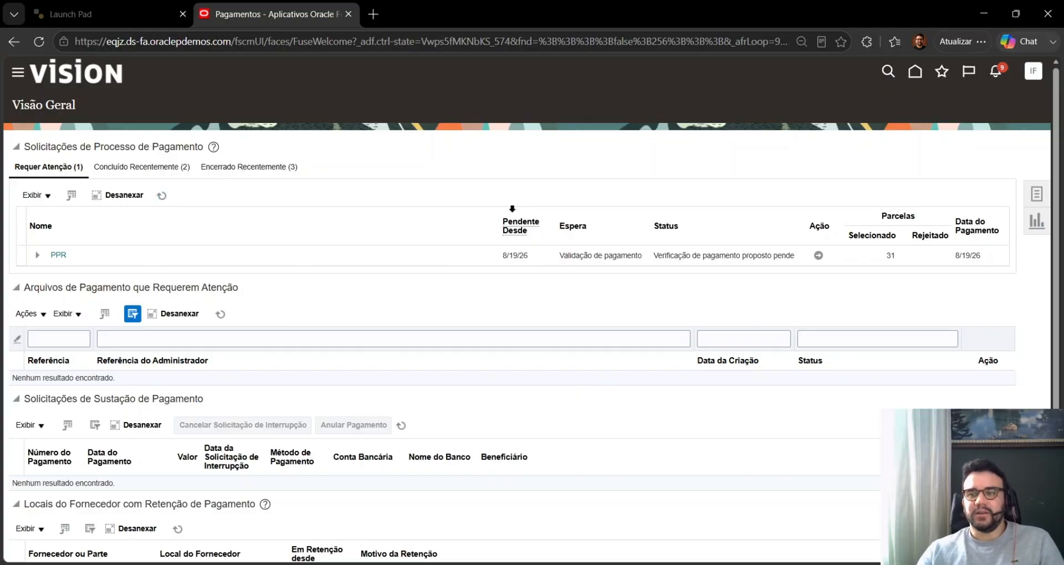
{"action": "scroll", "coordinate": [501, 335], "scroll_direction": "down", "scroll_amount": 2}
{"action": "left_click", "coordinate": [17, 550]}
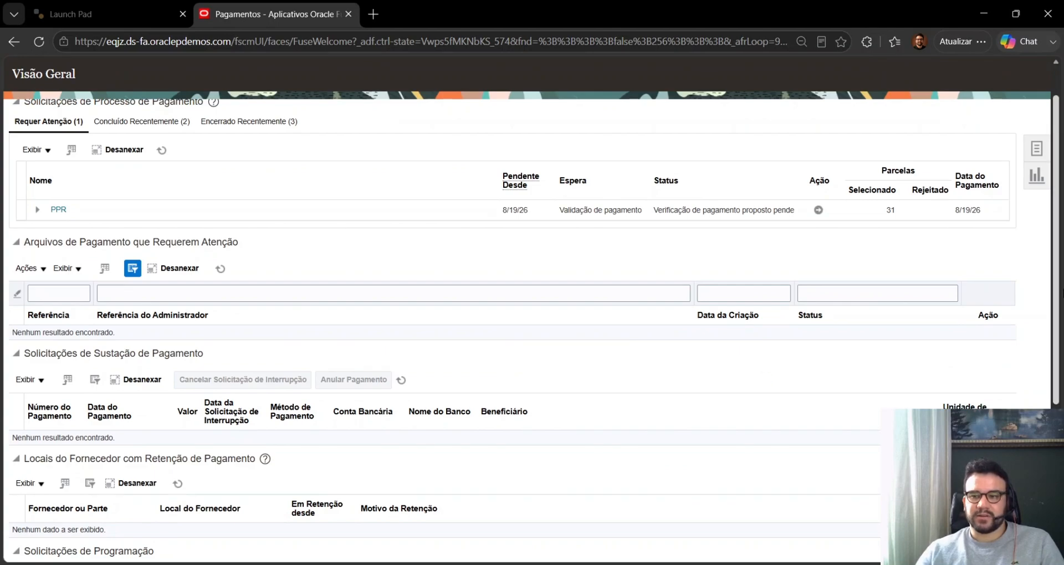
{"action": "scroll", "coordinate": [805, 382], "scroll_direction": "down", "scroll_amount": 4}
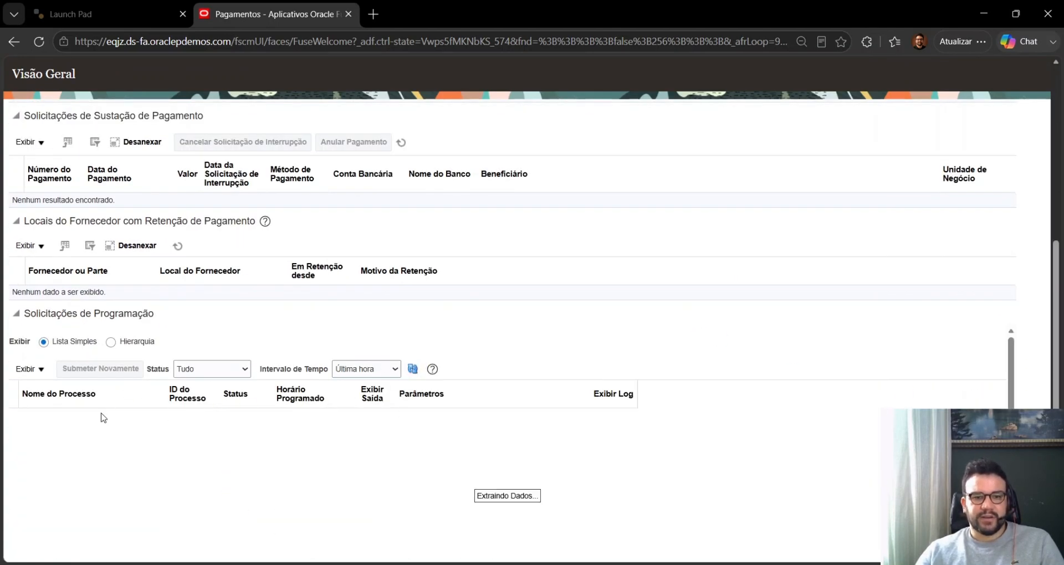
{"action": "left_click", "coordinate": [104, 433]}
{"action": "left_click", "coordinate": [415, 371]}
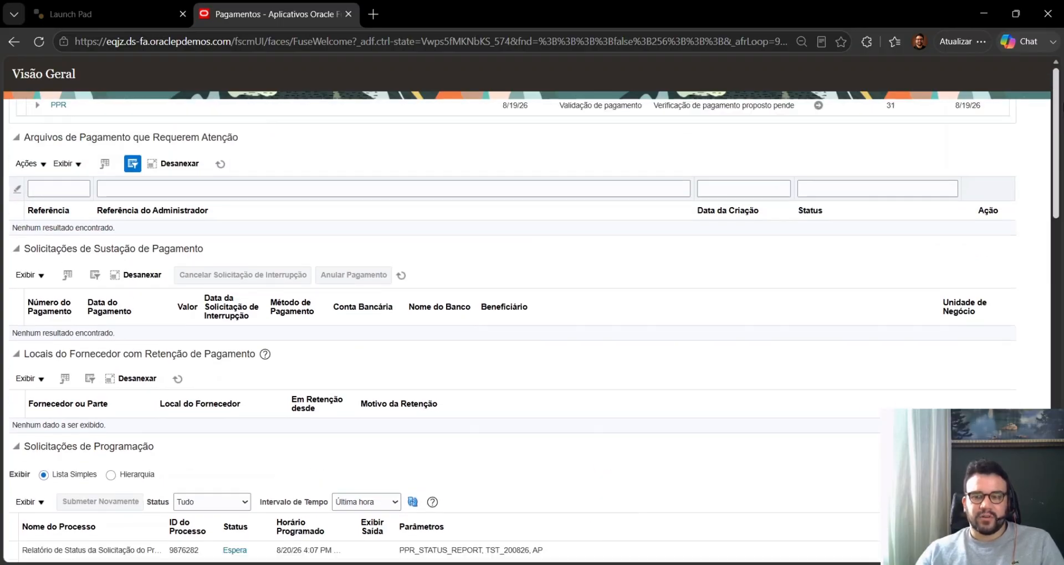
{"action": "left_click_drag", "start_coordinate": [1058, 109], "coordinate": [1058, 99]}
{"action": "left_click", "coordinate": [163, 197]}
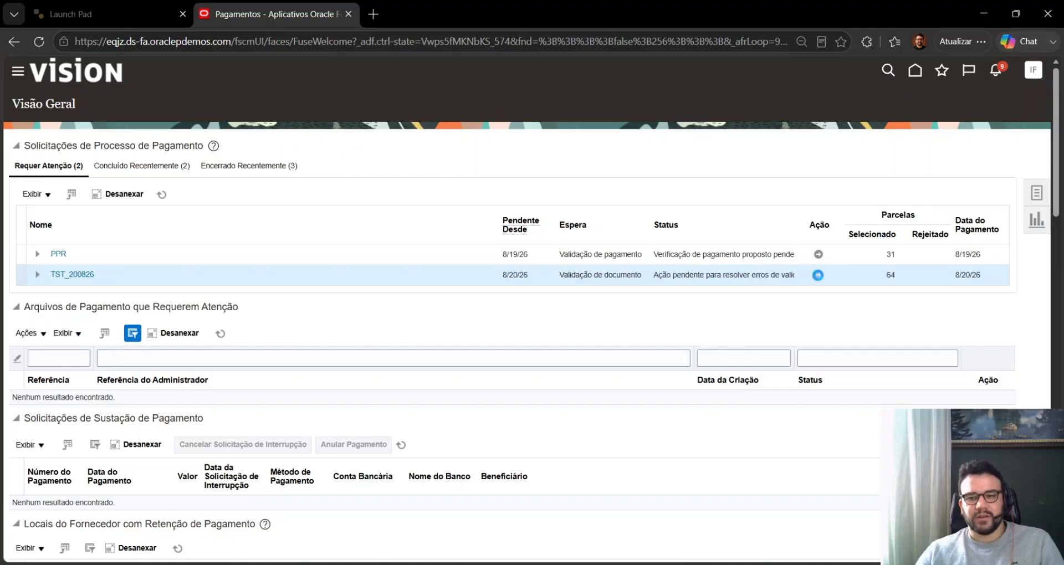
Open the pending document validation action of TST_200826 and examine the error reason for the ABC Bank document TEST 17.
{"action": "left_click", "coordinate": [818, 275]}
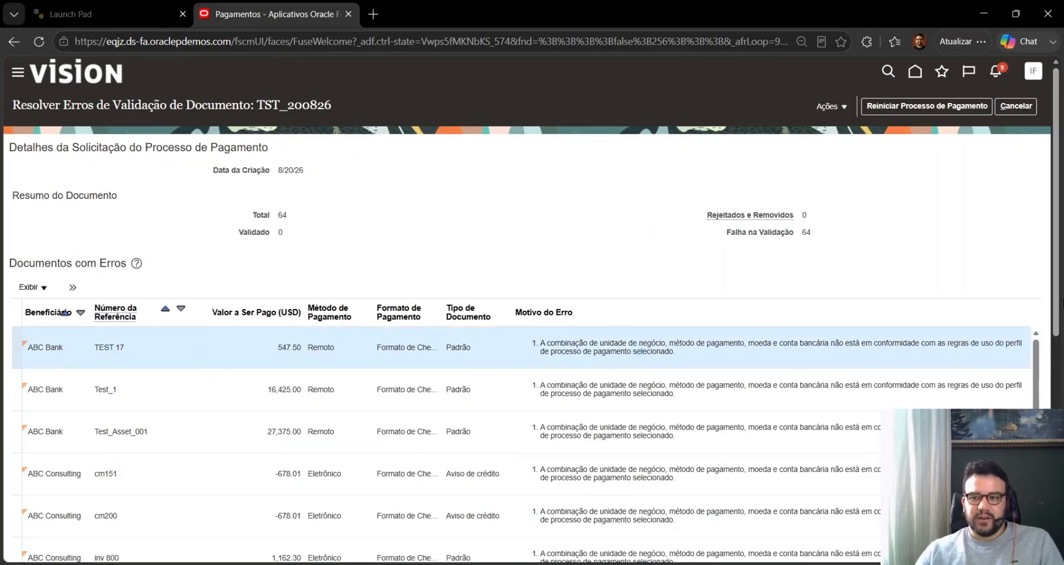
{"action": "scroll", "coordinate": [1050, 324], "scroll_direction": "down", "scroll_amount": 8}
{"action": "scroll", "coordinate": [1050, 325], "scroll_direction": "up", "scroll_amount": 10}
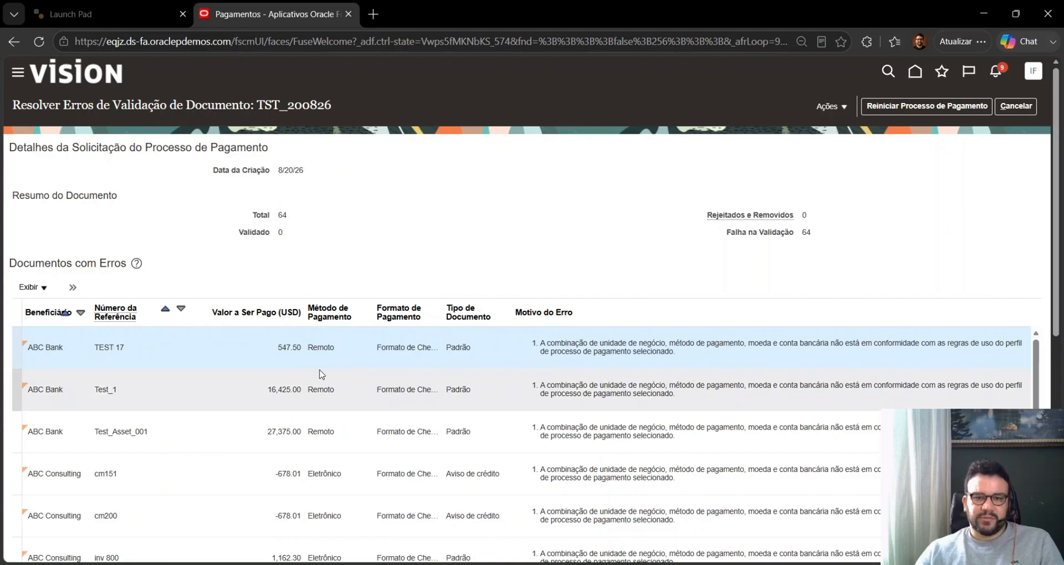
{"action": "left_click_drag", "start_coordinate": [541, 343], "coordinate": [928, 357]}
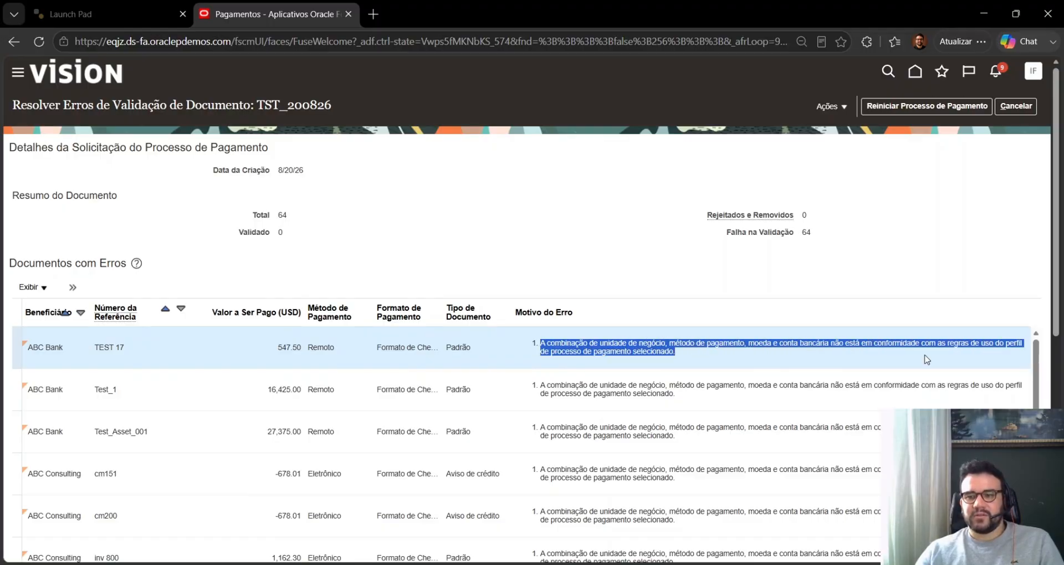
{"action": "left_click", "coordinate": [717, 360]}
{"action": "left_click_drag", "start_coordinate": [708, 359], "coordinate": [535, 355]}
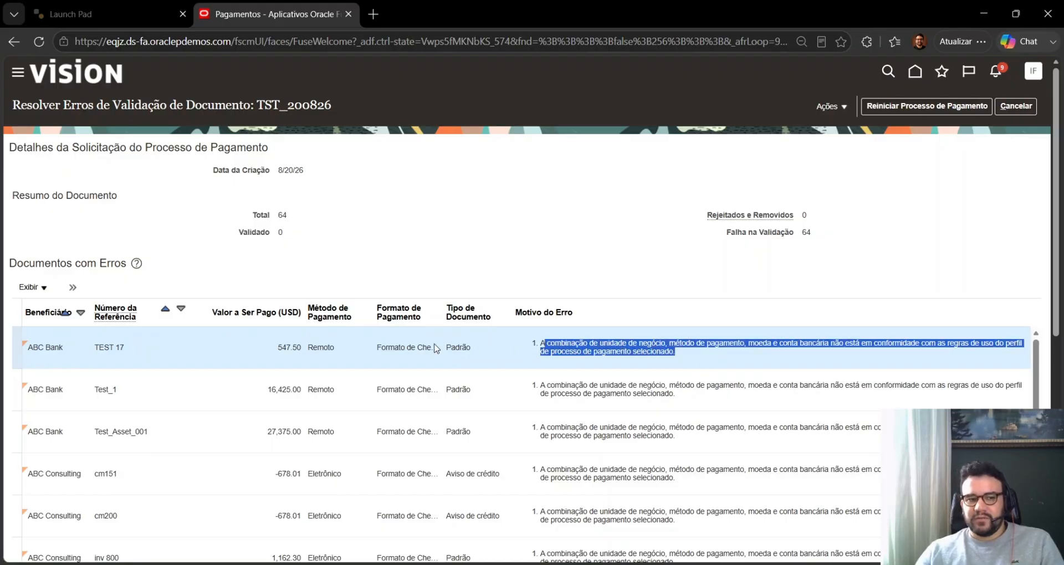
{"action": "left_click", "coordinate": [642, 258]}
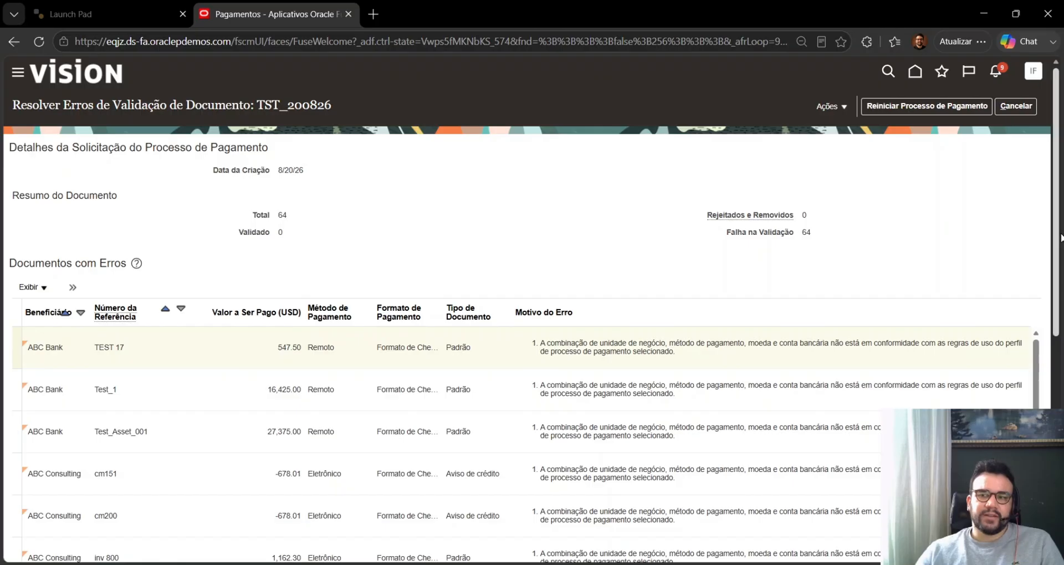
Compare the payment methods and error reasons of the other suppliers' documents in the Documentos com Erros list.
{"action": "scroll", "coordinate": [1056, 280], "scroll_direction": "down", "scroll_amount": 2}
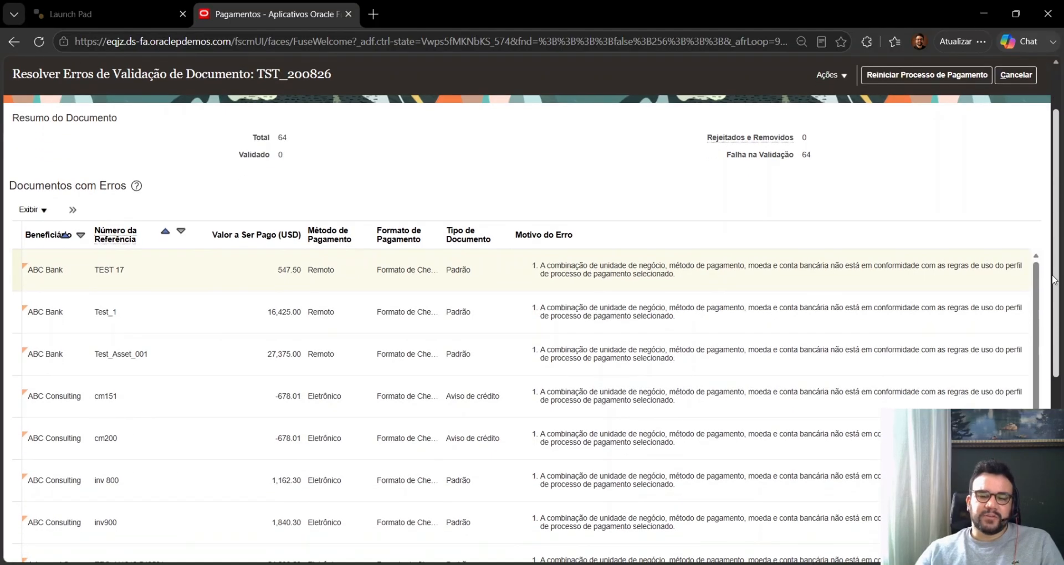
{"action": "scroll", "coordinate": [1055, 280], "scroll_direction": "down", "scroll_amount": 6}
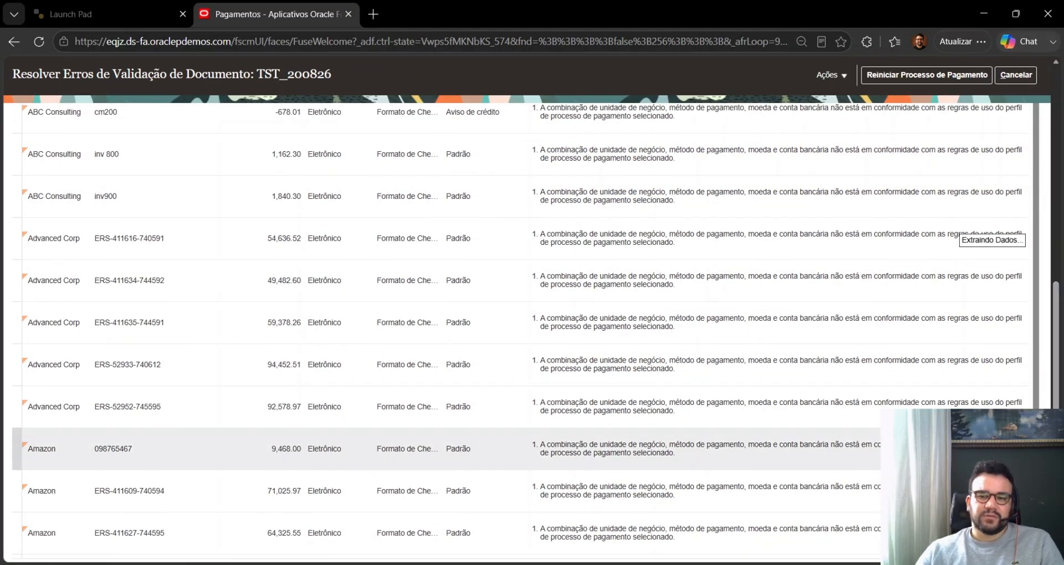
{"action": "scroll", "coordinate": [1043, 353], "scroll_direction": "down", "scroll_amount": 12}
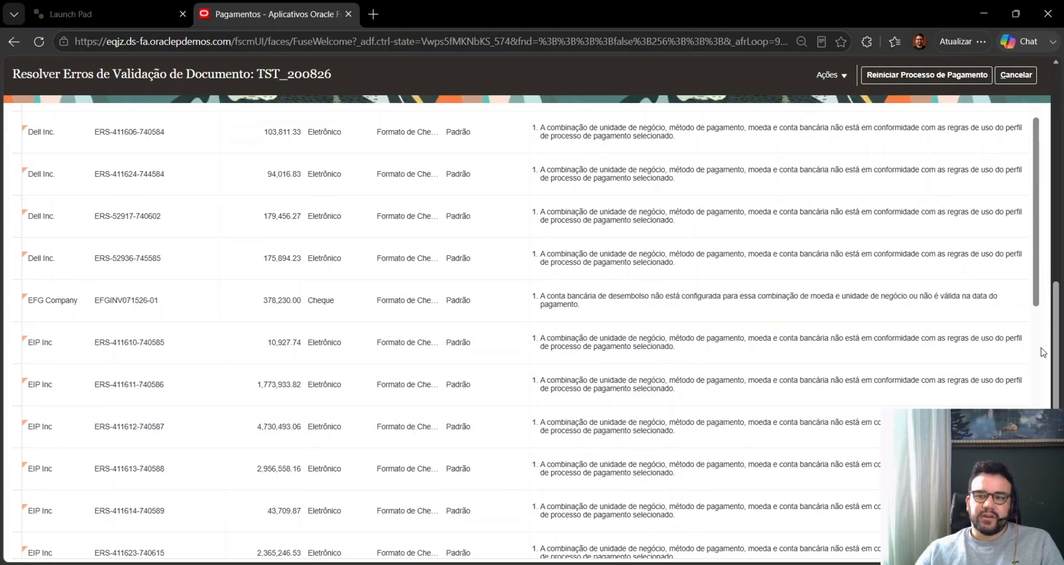
{"action": "scroll", "coordinate": [1043, 352], "scroll_direction": "up", "scroll_amount": 12}
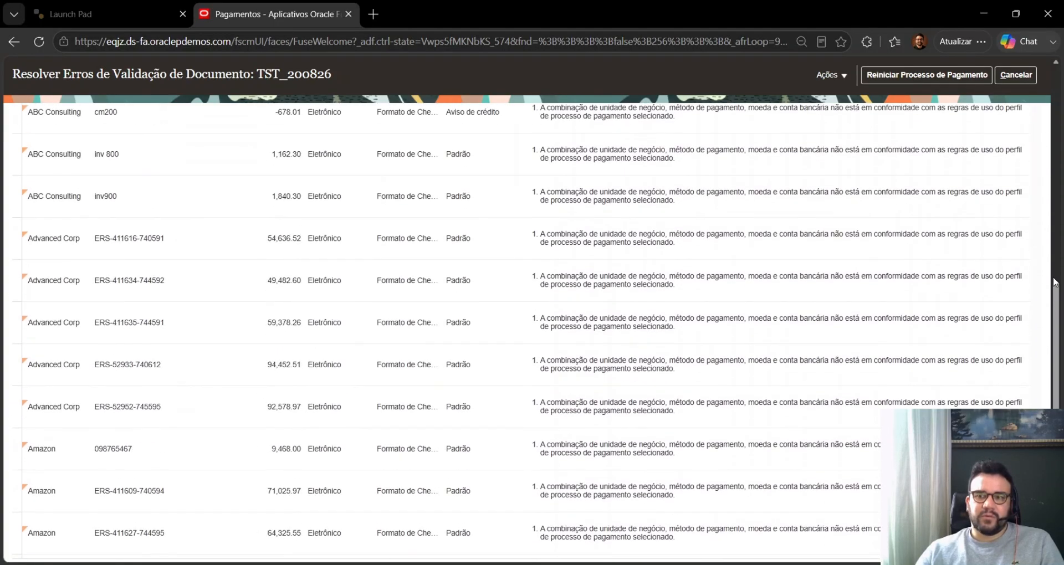
{"action": "scroll", "coordinate": [1055, 282], "scroll_direction": "up", "scroll_amount": 8}
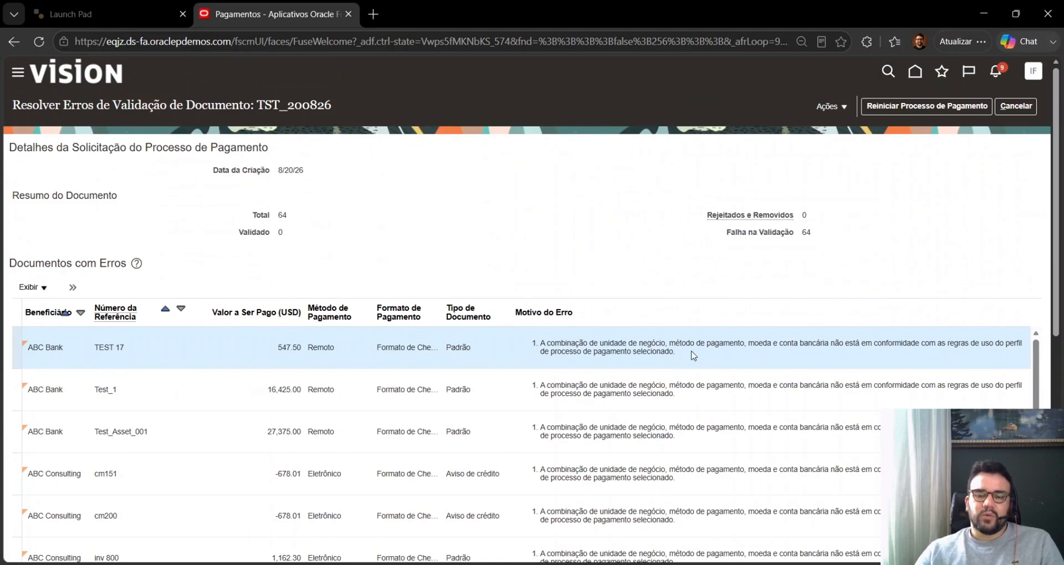
Examine the TEST 17 document's details and check the error reasons of the remaining suppliers across the Documentos com Erros list.
{"action": "left_click_drag", "start_coordinate": [693, 356], "coordinate": [539, 342]}
{"action": "left_click", "coordinate": [443, 247]}
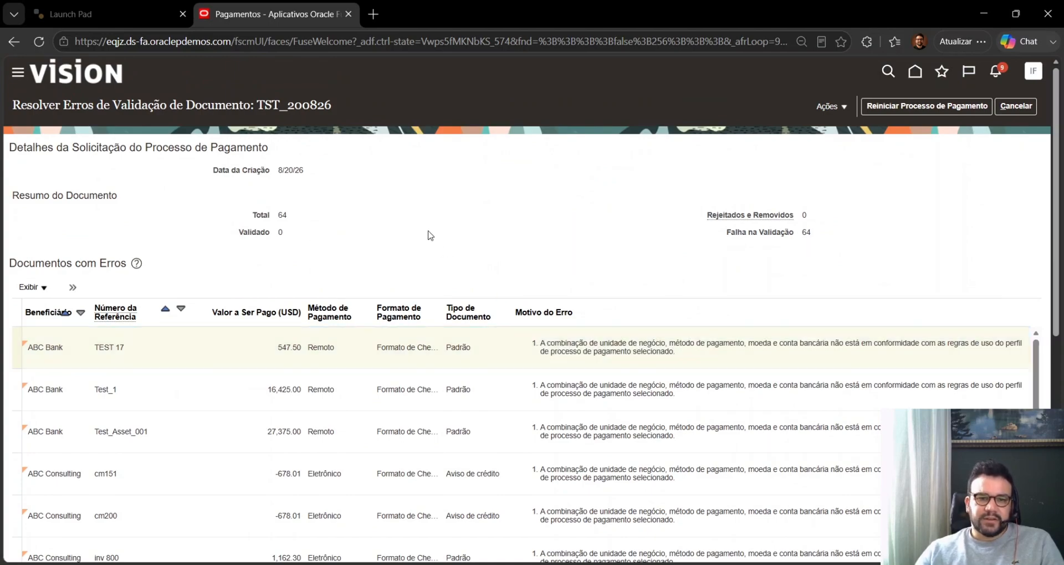
{"action": "left_click", "coordinate": [78, 350]}
{"action": "left_click_drag", "start_coordinate": [123, 354], "coordinate": [258, 352]}
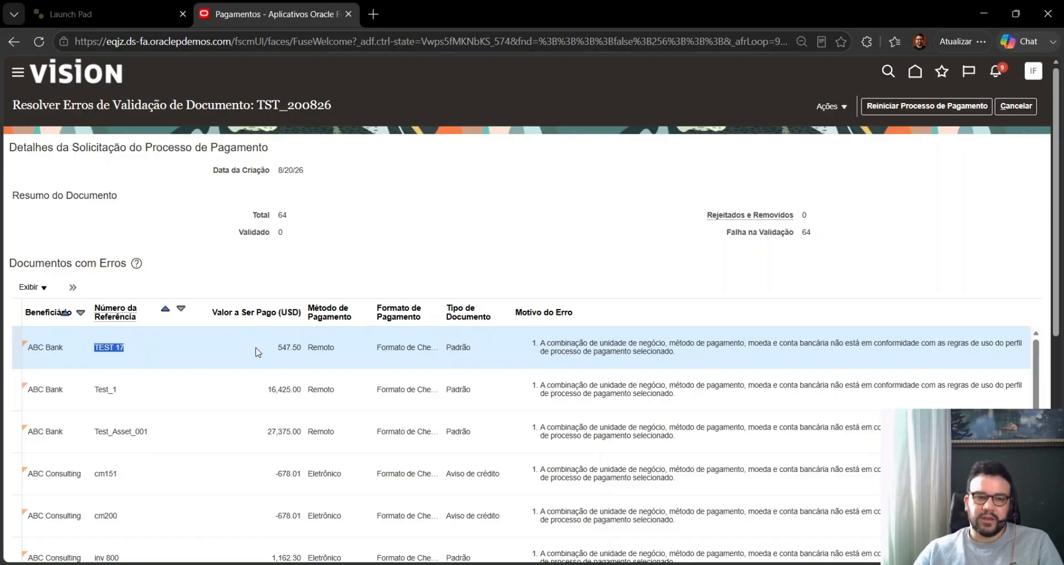
{"action": "left_click", "coordinate": [328, 345]}
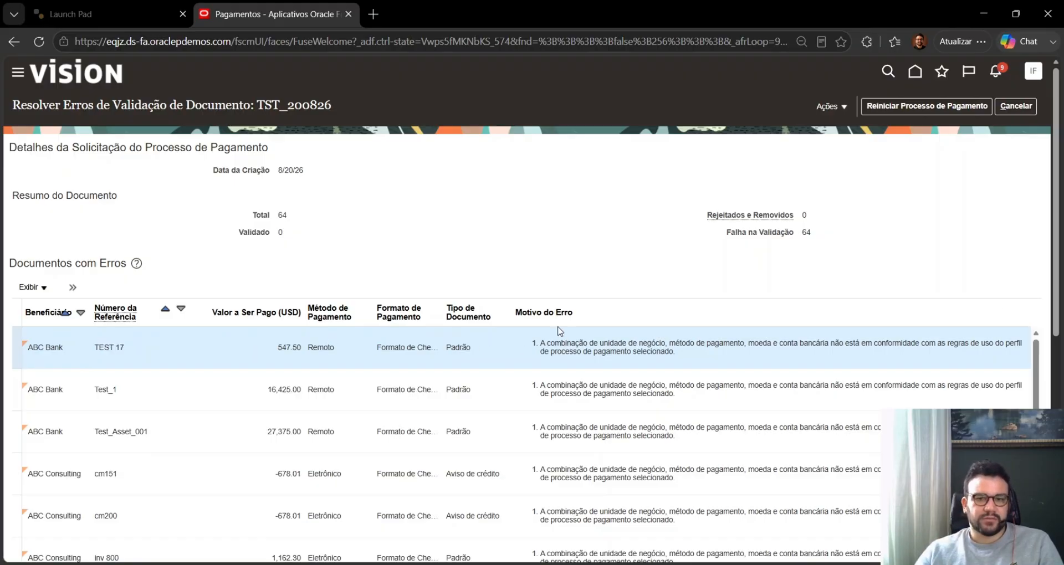
{"action": "scroll", "coordinate": [514, 444], "scroll_direction": "down", "scroll_amount": 6}
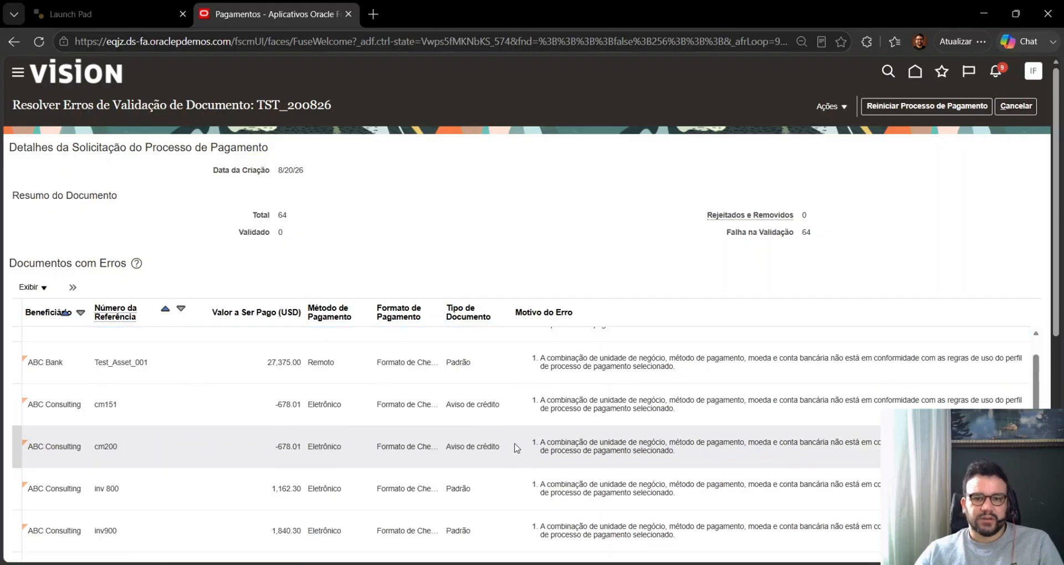
{"action": "scroll", "coordinate": [487, 216], "scroll_direction": "down", "scroll_amount": 10}
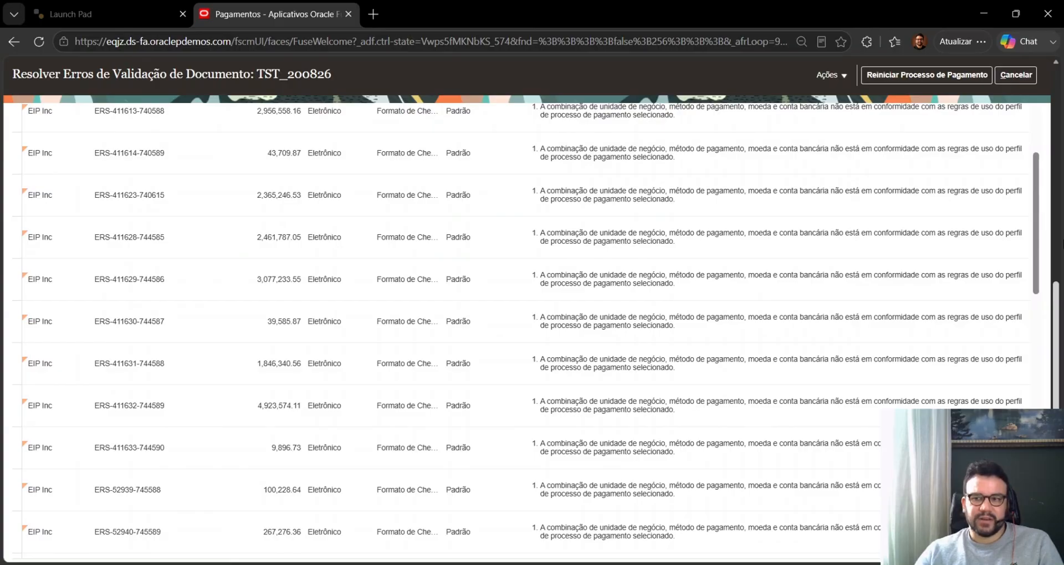
{"action": "left_click_drag", "start_coordinate": [1037, 278], "coordinate": [1037, 116]}
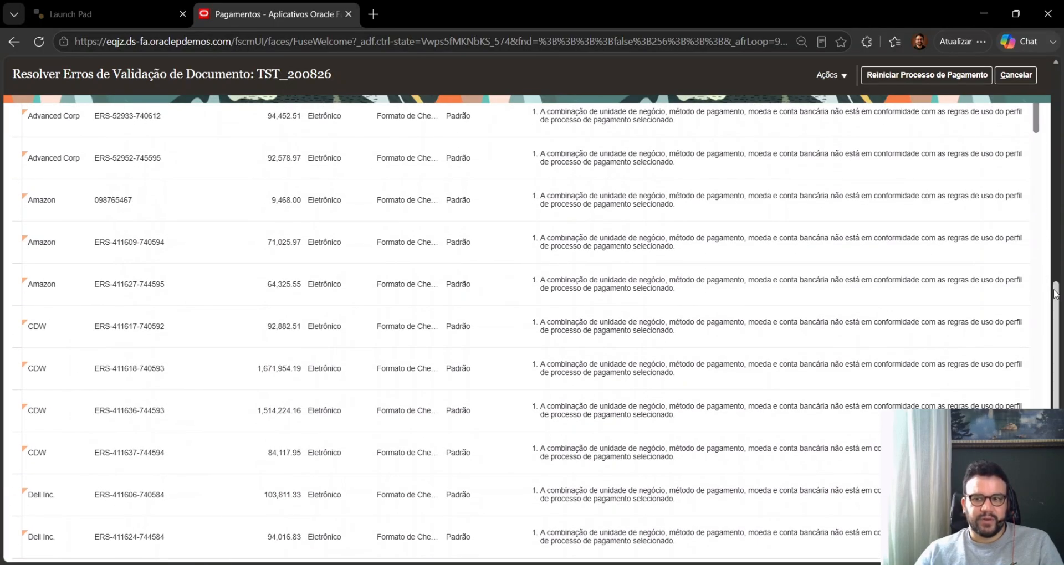
{"action": "scroll", "coordinate": [1056, 294], "scroll_direction": "up", "scroll_amount": 8}
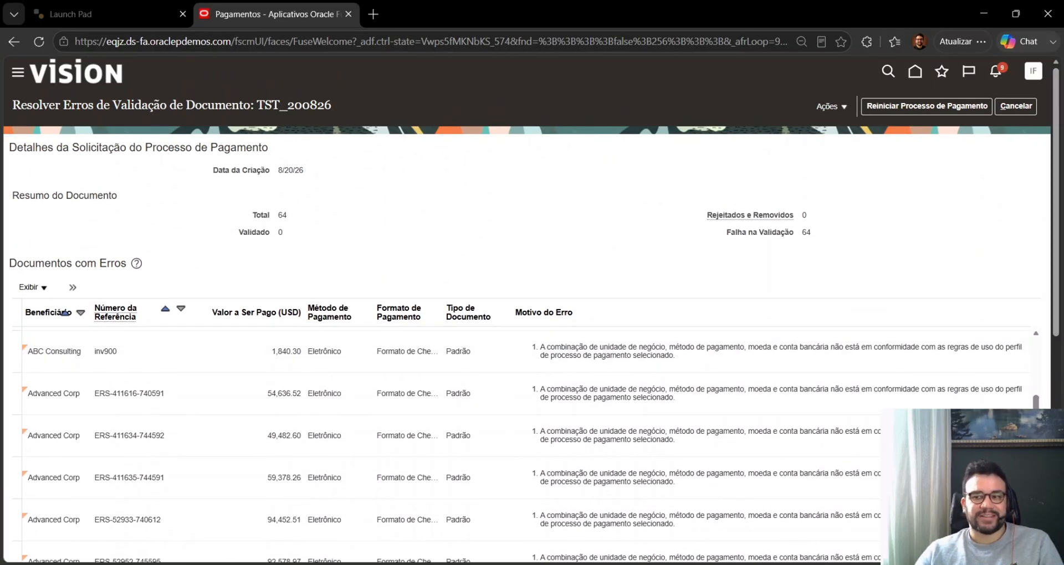
{"action": "scroll", "coordinate": [67, 350], "scroll_direction": "up", "scroll_amount": 5}
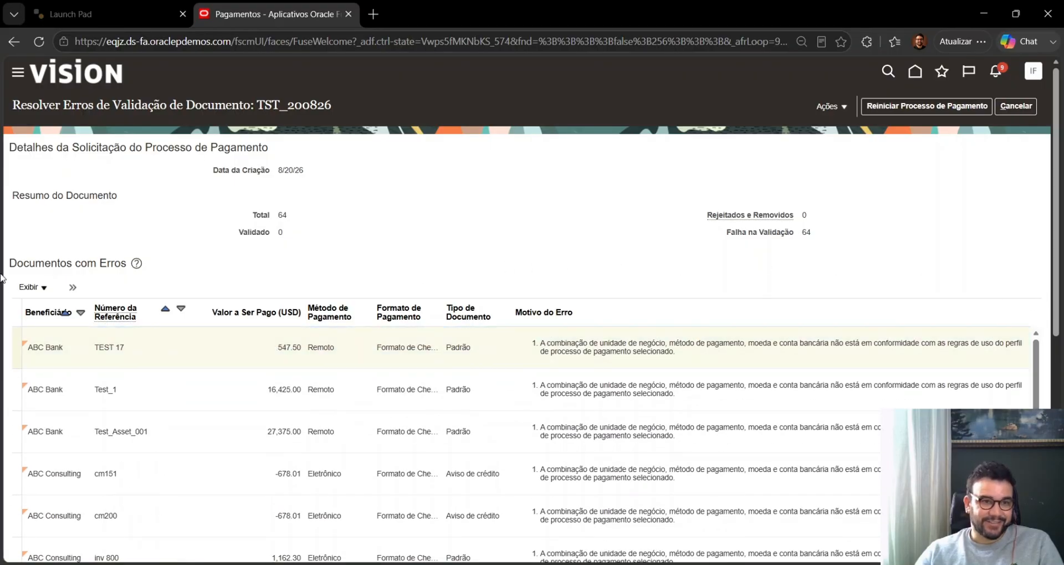
Remove the ABC Bank document TEST 17 from payment process request TST_200826 and accept the return to its source product.
{"action": "left_click", "coordinate": [69, 287]}
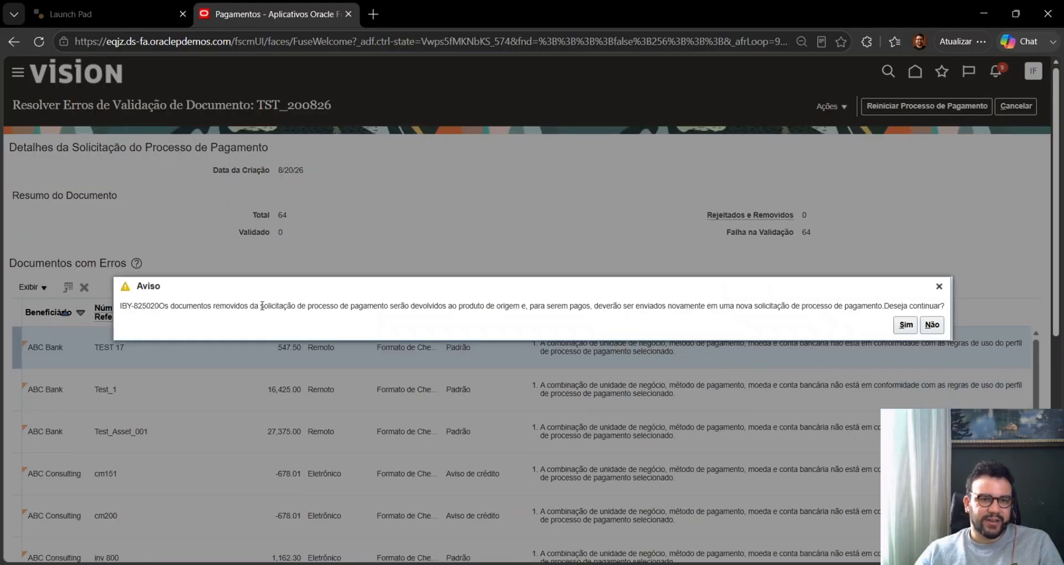
{"action": "left_click", "coordinate": [905, 326]}
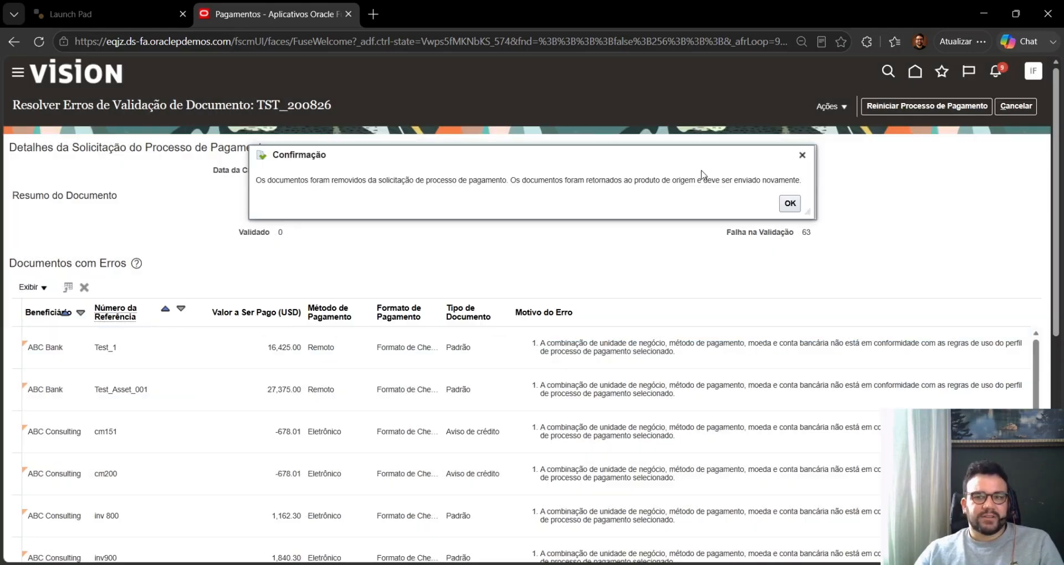
{"action": "left_click", "coordinate": [790, 203]}
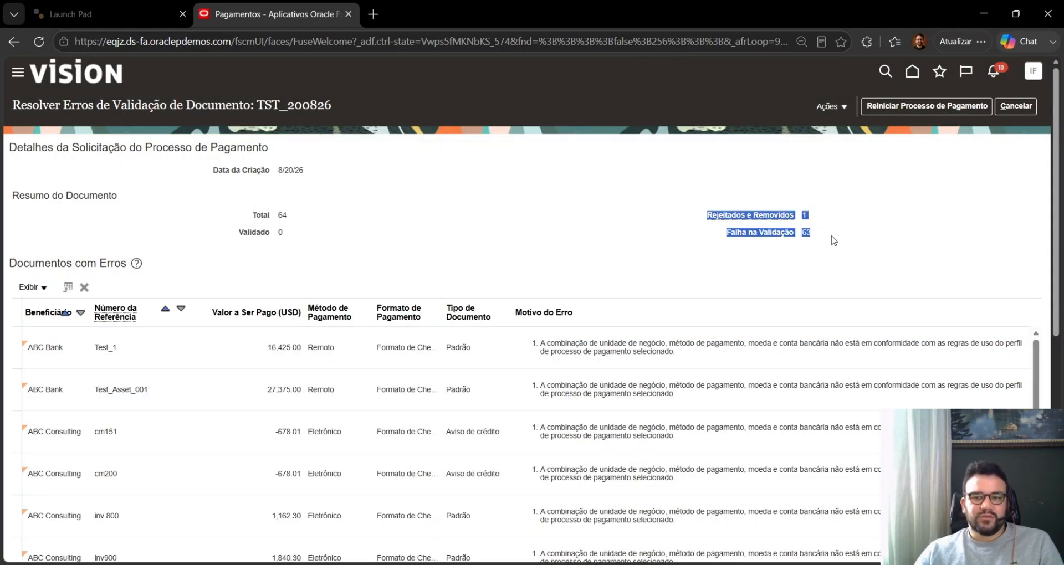
Try to remove all remaining documents with errors from the payment process request at once.
{"action": "left_click", "coordinate": [17, 313]}
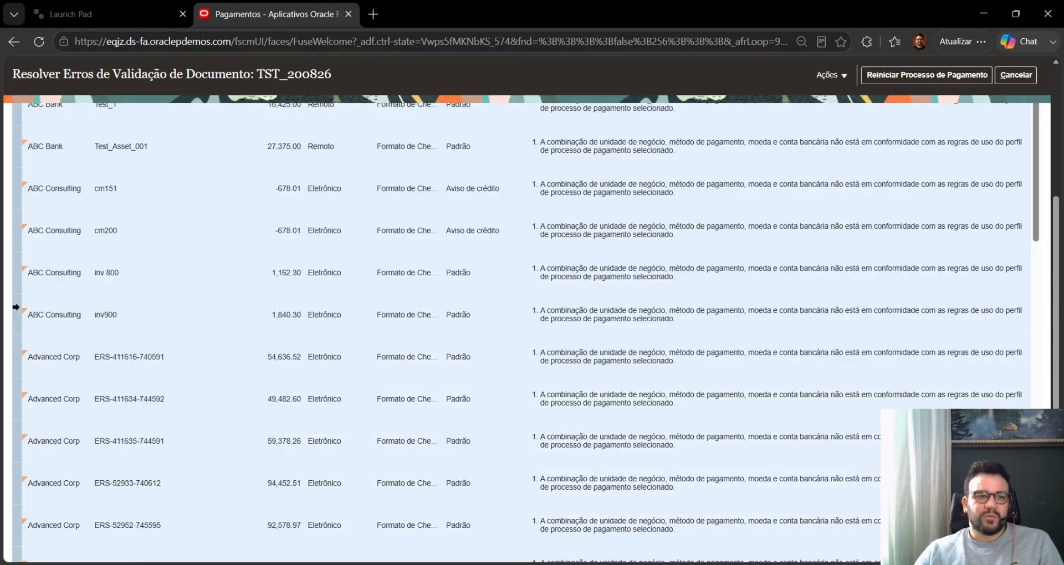
{"action": "left_click_drag", "start_coordinate": [1056, 288], "coordinate": [1056, 171]}
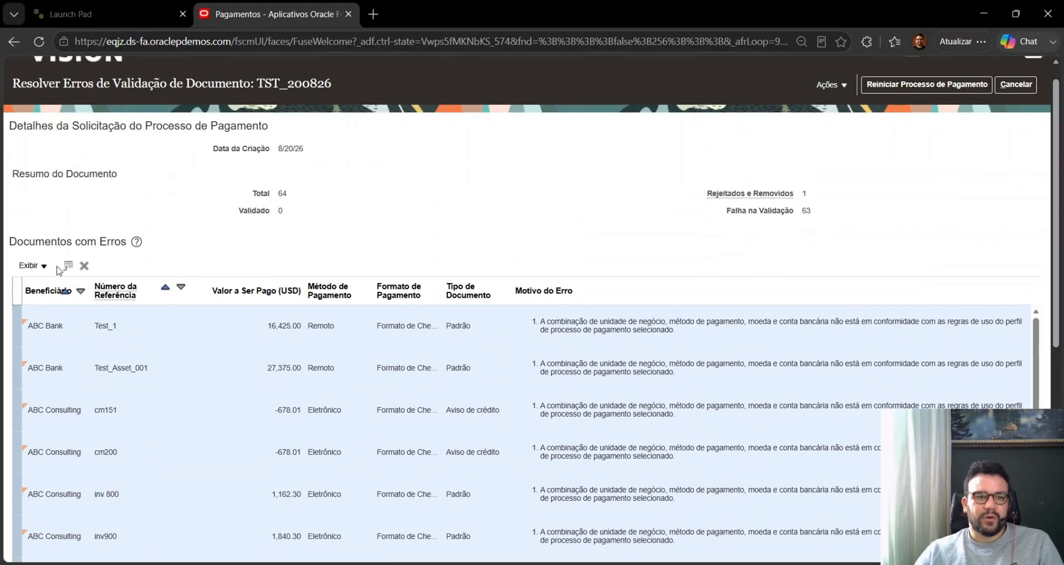
{"action": "left_click", "coordinate": [83, 268]}
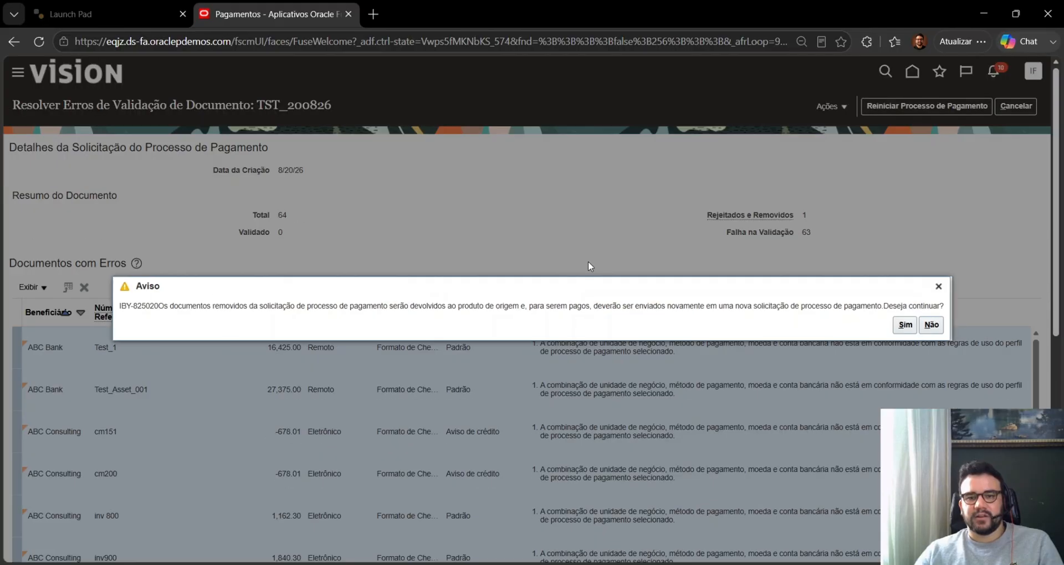
{"action": "left_click", "coordinate": [906, 325]}
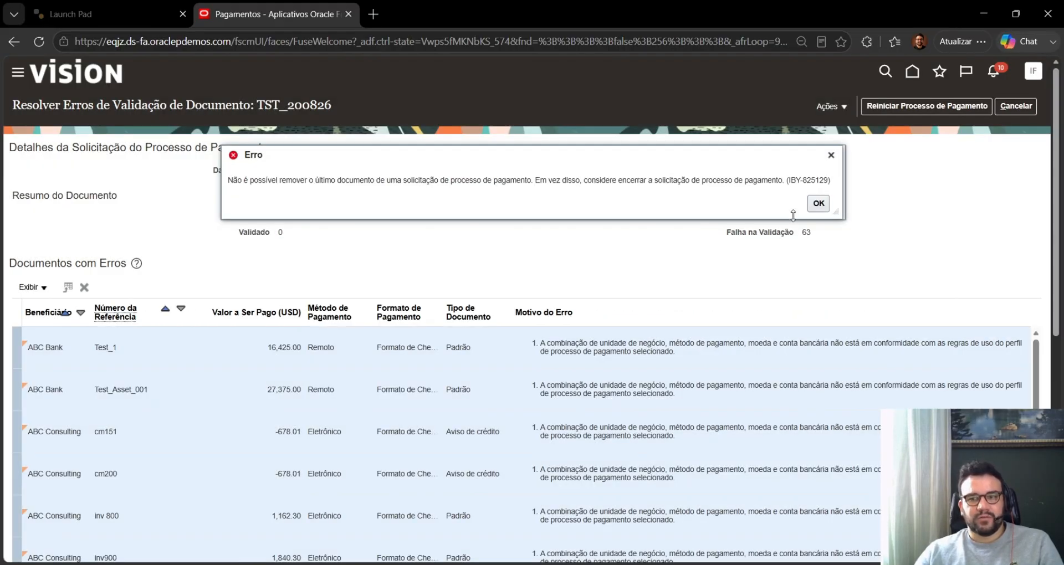
{"action": "left_click", "coordinate": [816, 202]}
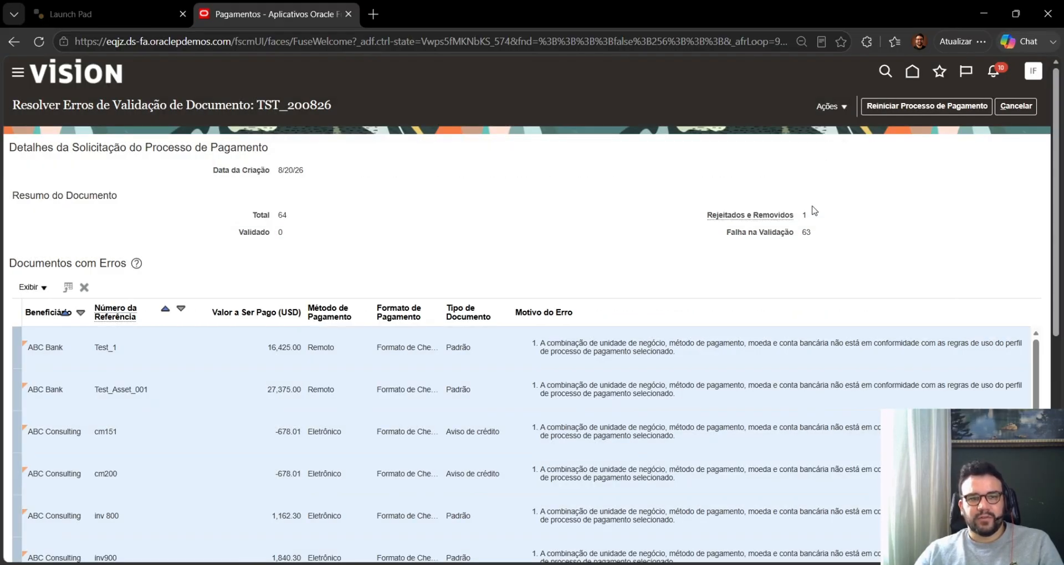
Return to the payments overview and examine the payment process profile in TST_200826's Opções de Processamento e Pagamento.
{"action": "left_click", "coordinate": [832, 106]}
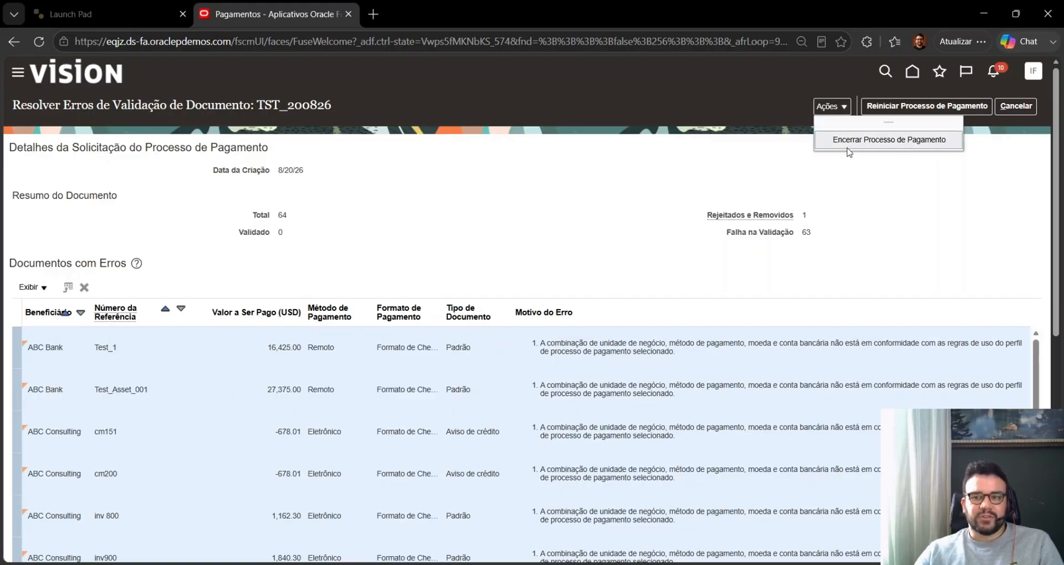
{"action": "left_click", "coordinate": [885, 112]}
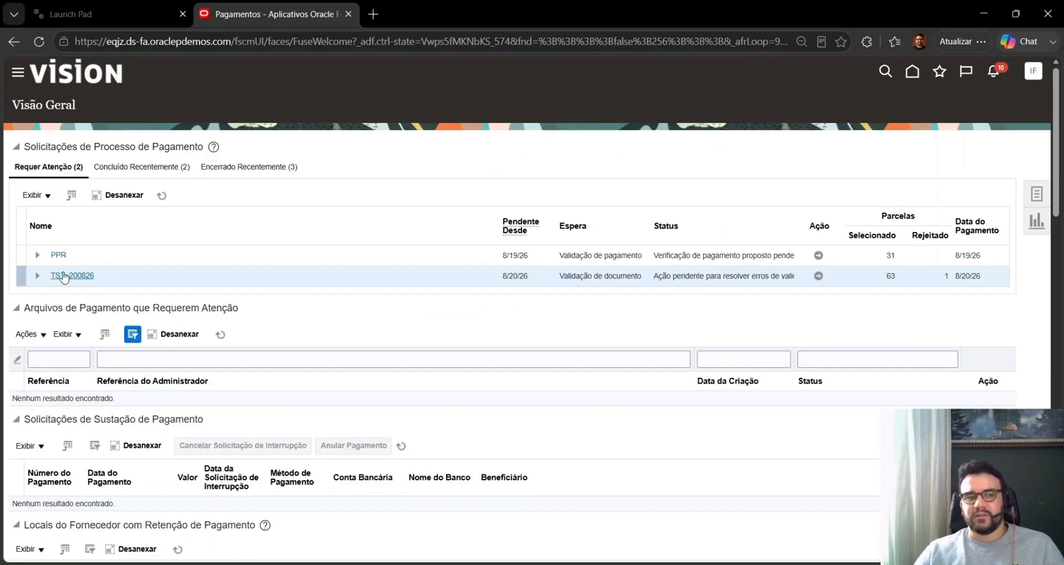
{"action": "left_click", "coordinate": [37, 276]}
{"action": "left_click", "coordinate": [72, 276]}
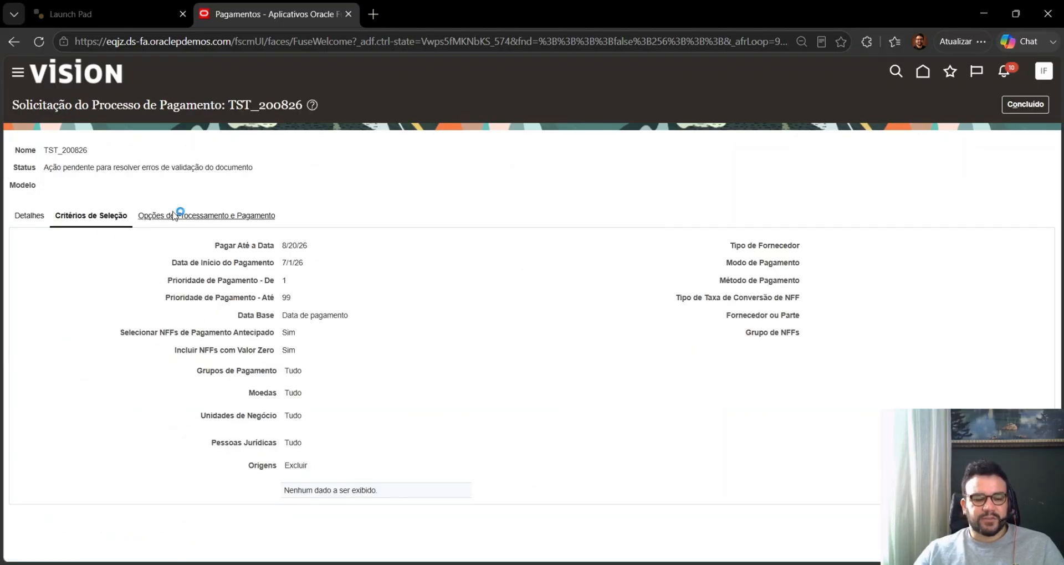
{"action": "left_click", "coordinate": [175, 216]}
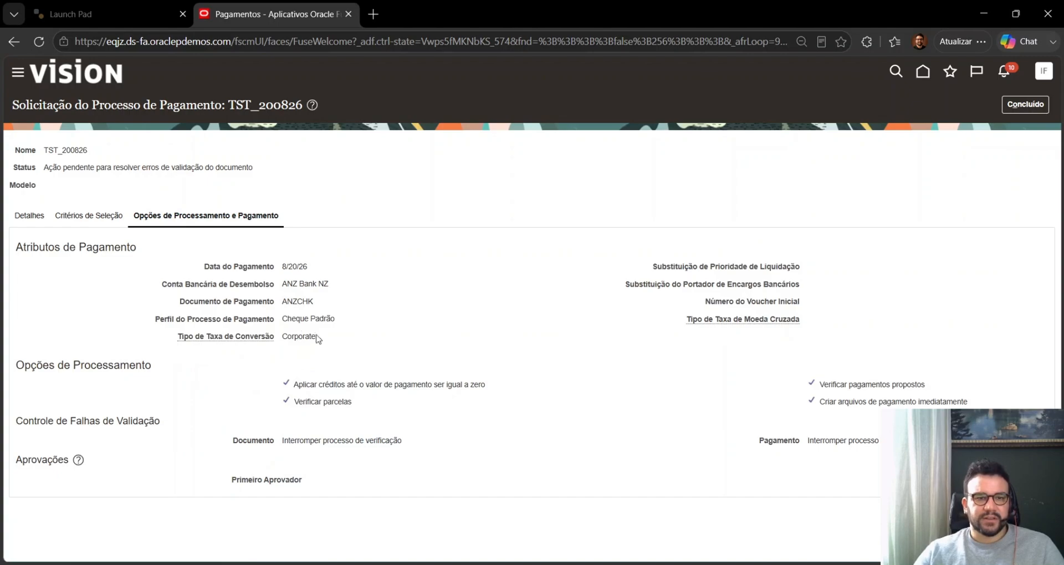
{"action": "left_click_drag", "start_coordinate": [334, 320], "coordinate": [282, 320]}
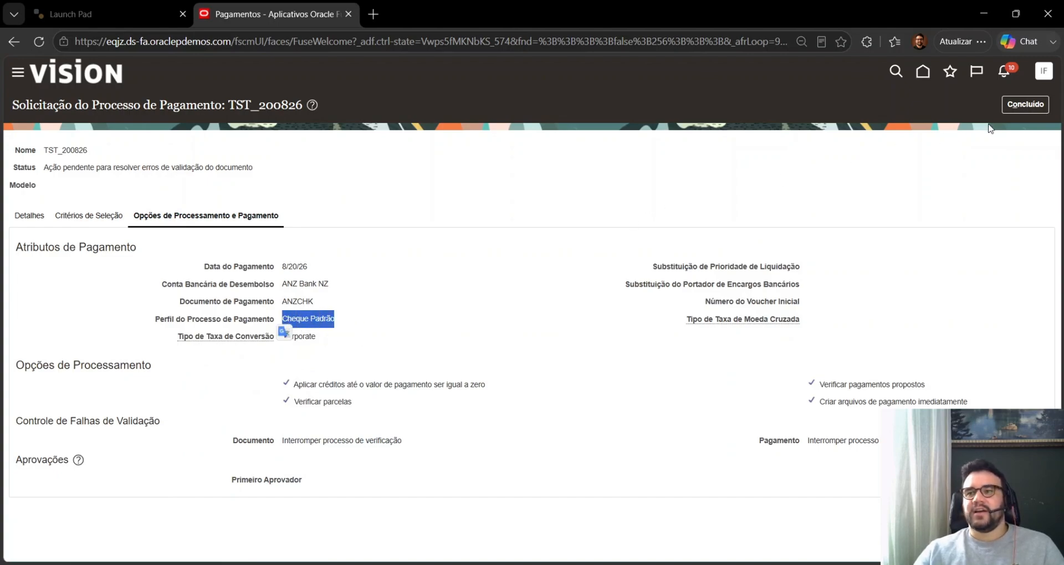
In Configuração e Manutenção, search the tasks for "Gerenciar%Per%" and open Gerenciar Perfis de Processo de Pagamento.
{"action": "left_click", "coordinate": [1045, 71]}
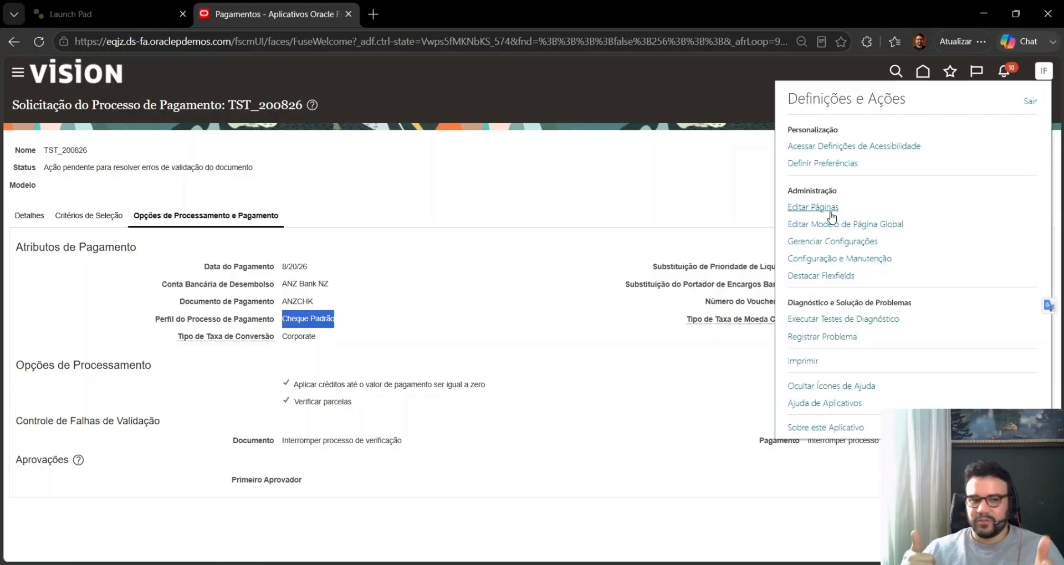
{"action": "left_click", "coordinate": [880, 260]}
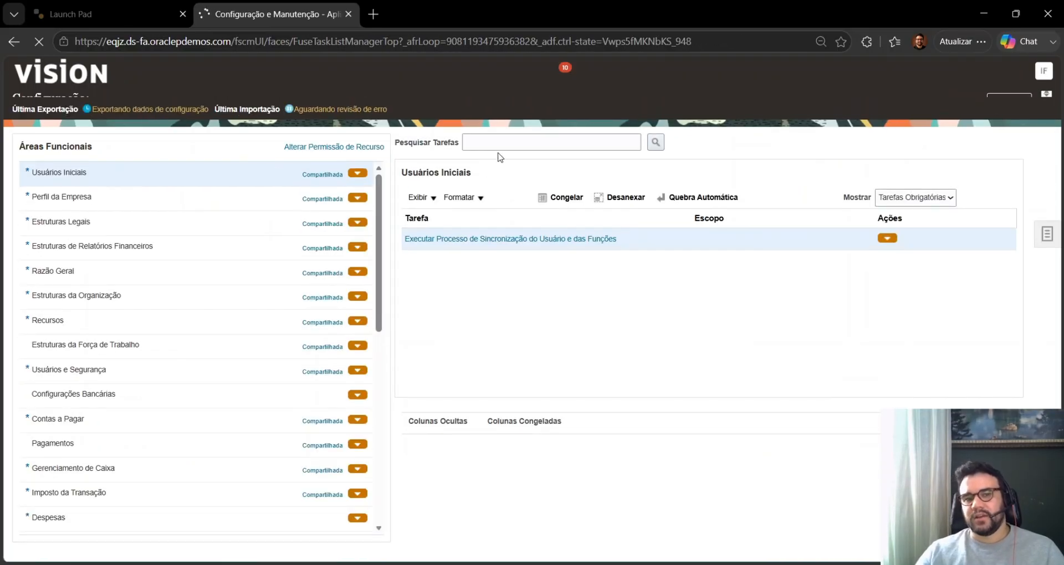
{"action": "left_click", "coordinate": [502, 156]}
{"action": "type", "text": "gE"}
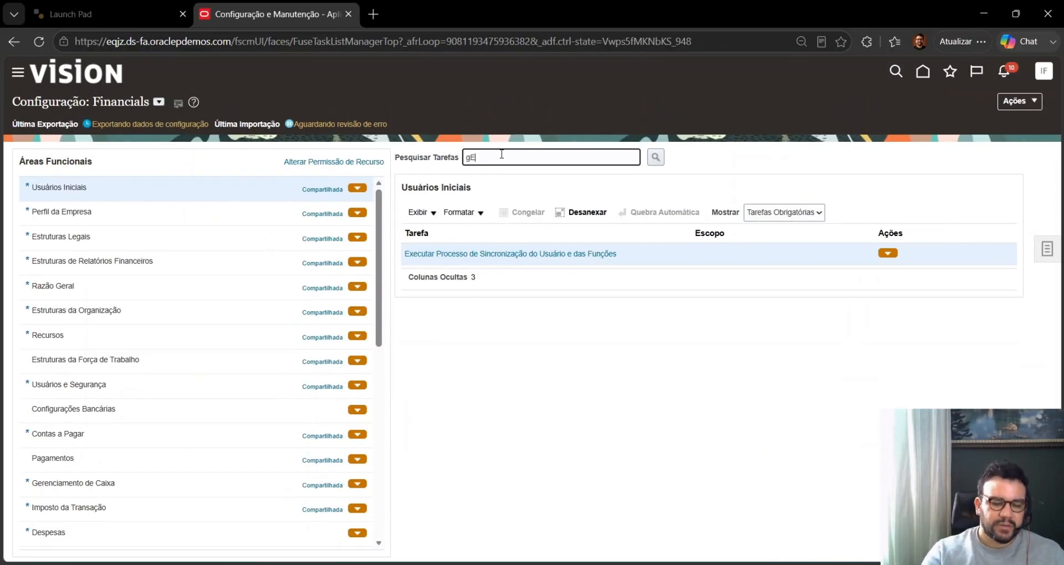
{"action": "type", "text": "RENCIAR"}
{"action": "key", "text": "ctrl+a"}
{"action": "type", "text": "G"}
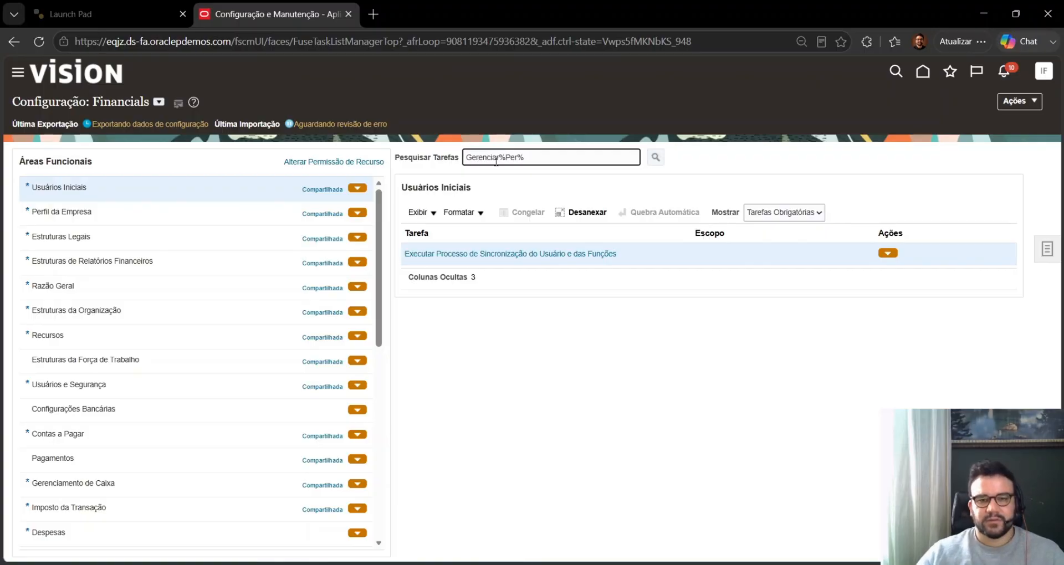
{"action": "key", "text": "Return"}
{"action": "left_click", "coordinate": [517, 255]}
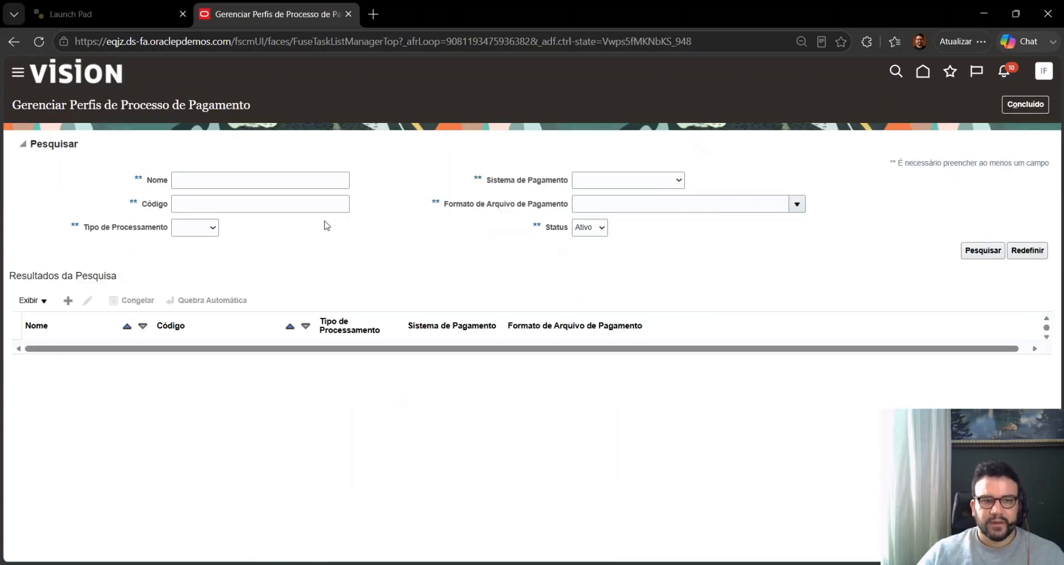
Search the payment process profiles by the name "Cheque Padrão" and open the profile with code IBY_PAY_CHK_STANDARD_1.
{"action": "left_click", "coordinate": [298, 180]}
{"action": "type", "text": "Cheque Padrão"}
{"action": "left_click", "coordinate": [983, 250]}
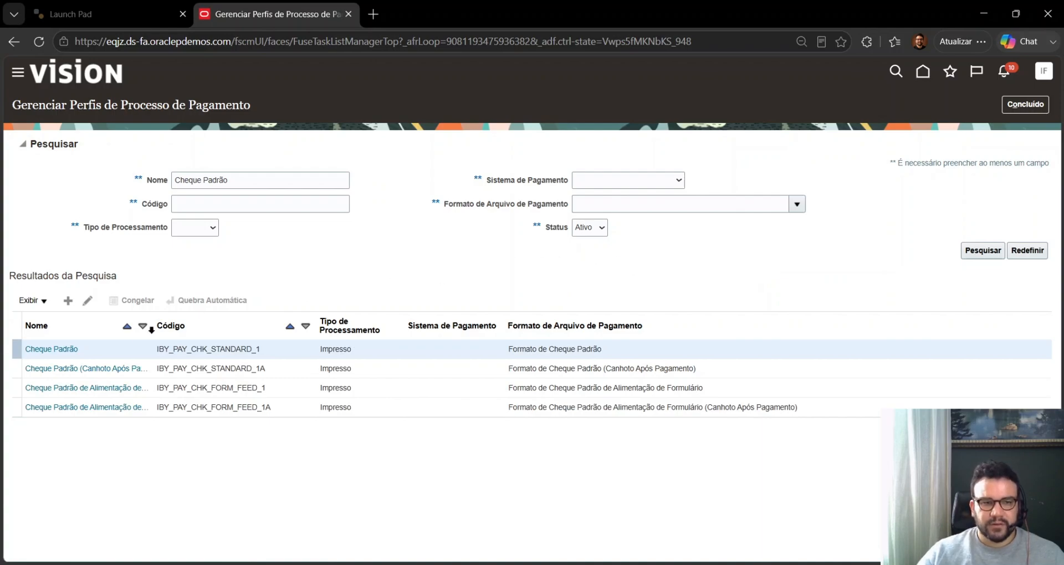
{"action": "left_click", "coordinate": [67, 351]}
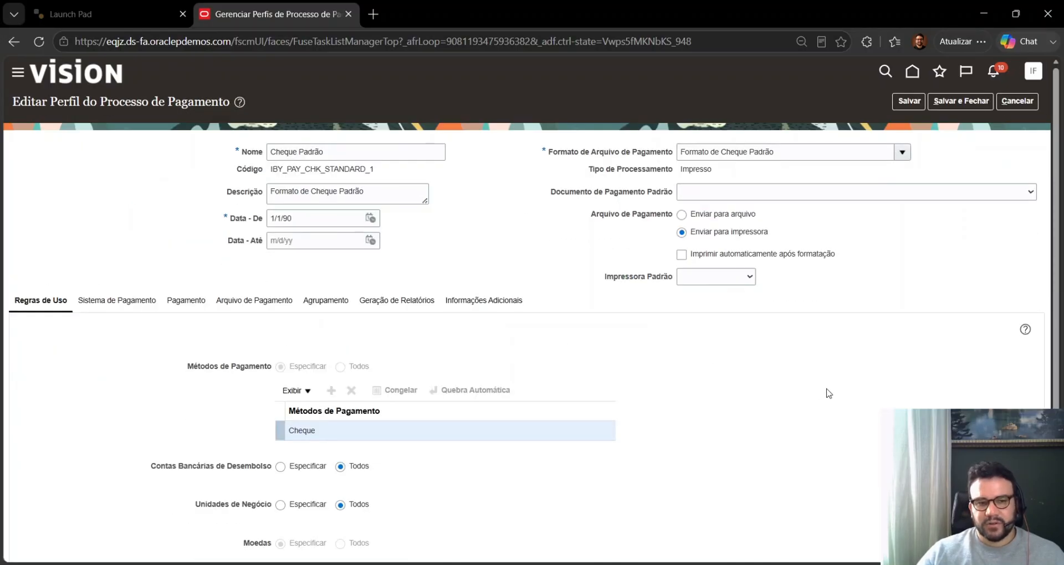
Examine the Cheque Padrão profile's Regras de Uso for payment methods, disbursement bank accounts, business units and currencies.
{"action": "scroll", "coordinate": [1060, 361], "scroll_direction": "down", "scroll_amount": 1}
{"action": "scroll", "coordinate": [1060, 361], "scroll_direction": "up", "scroll_amount": 1}
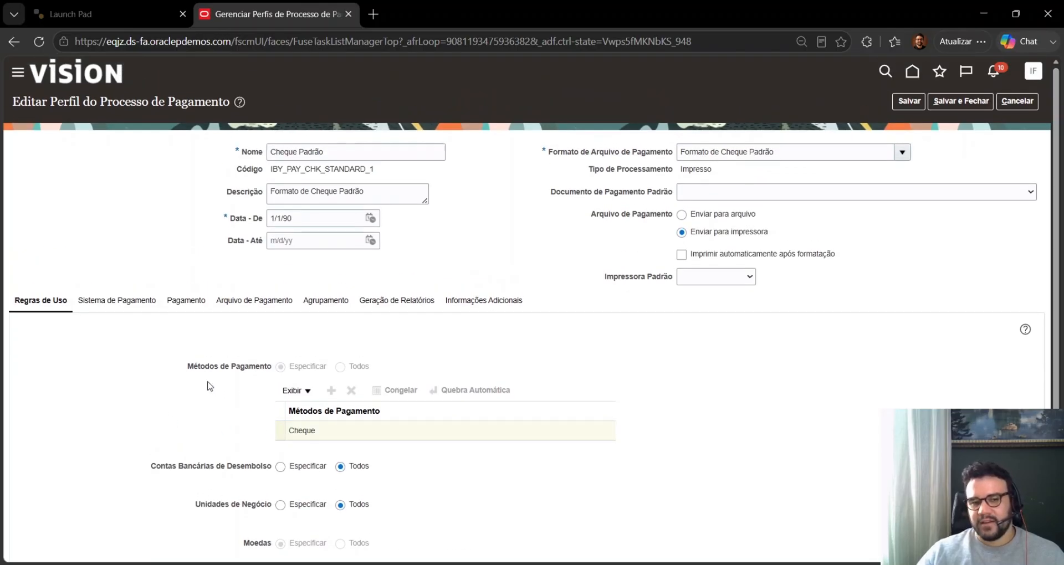
{"action": "left_click", "coordinate": [387, 151]}
{"action": "left_click_drag", "start_coordinate": [387, 152], "coordinate": [270, 152]}
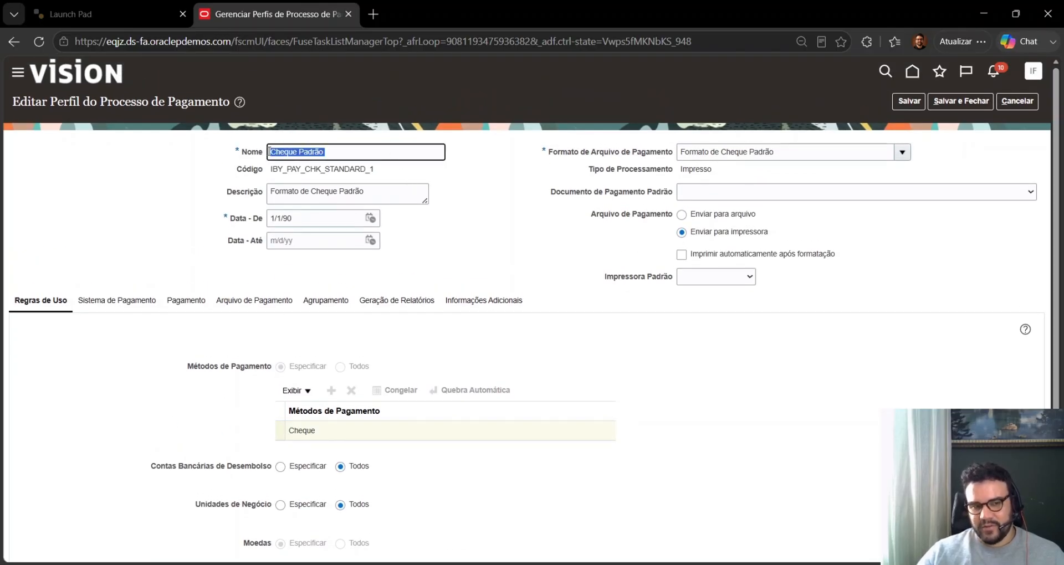
{"action": "left_click", "coordinate": [324, 431]}
{"action": "left_click_drag", "start_coordinate": [323, 430], "coordinate": [289, 431]}
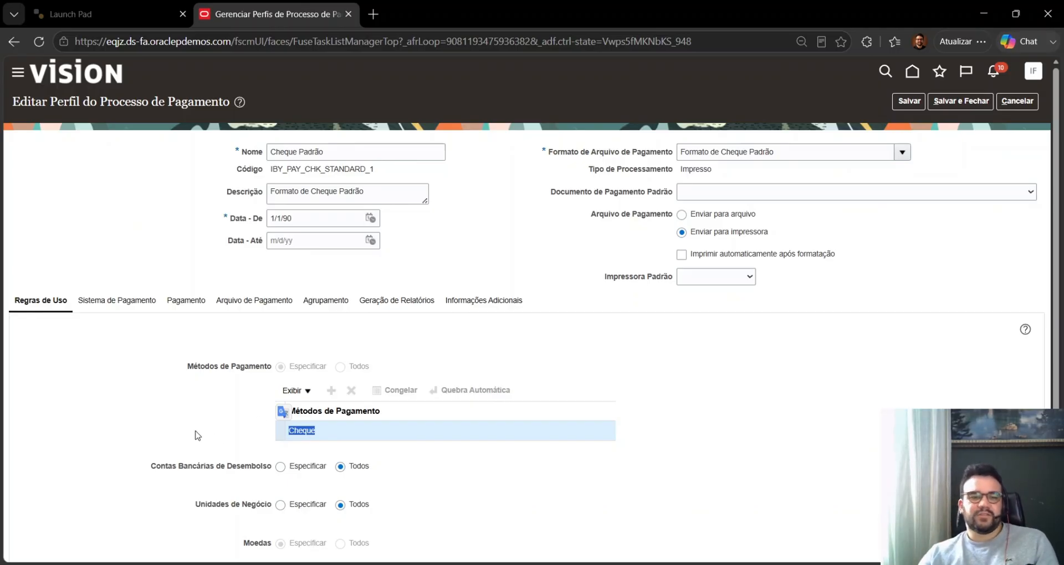
{"action": "left_click", "coordinate": [221, 445]}
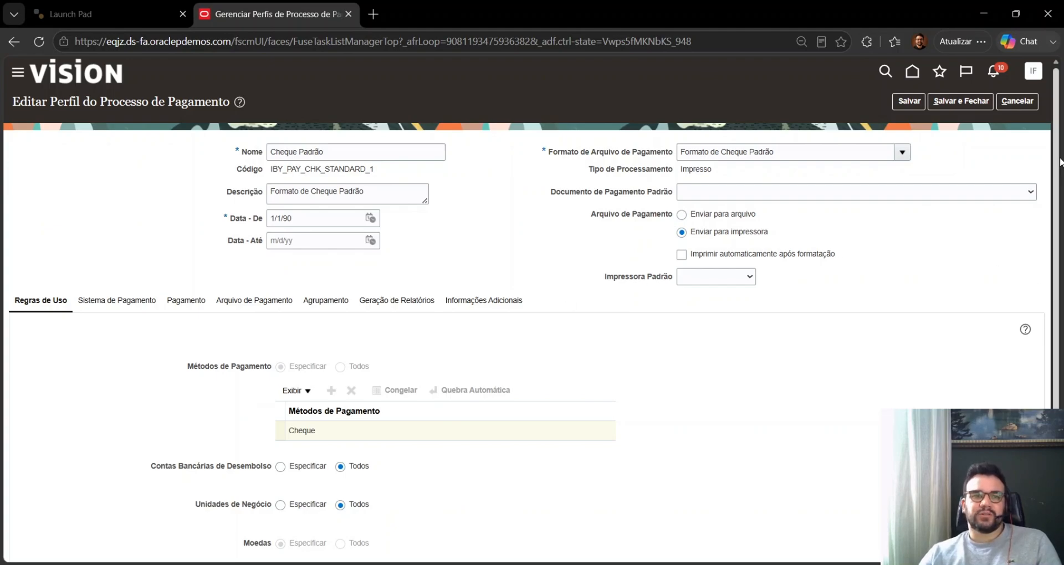
{"action": "scroll", "coordinate": [1056, 162], "scroll_direction": "down", "scroll_amount": 2}
{"action": "scroll", "coordinate": [1053, 144], "scroll_direction": "up", "scroll_amount": 2}
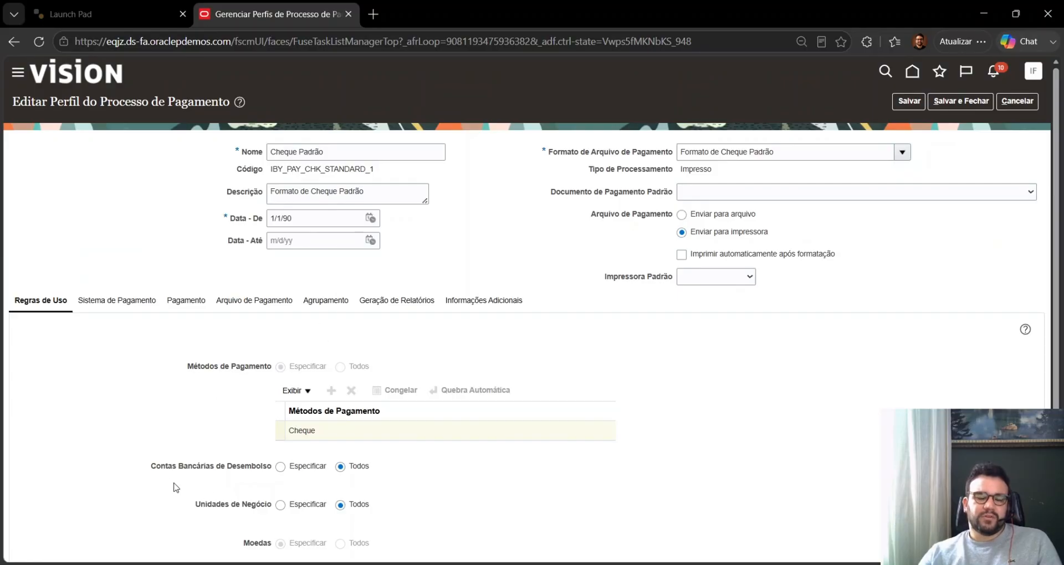
{"action": "scroll", "coordinate": [180, 472], "scroll_direction": "down", "scroll_amount": 2}
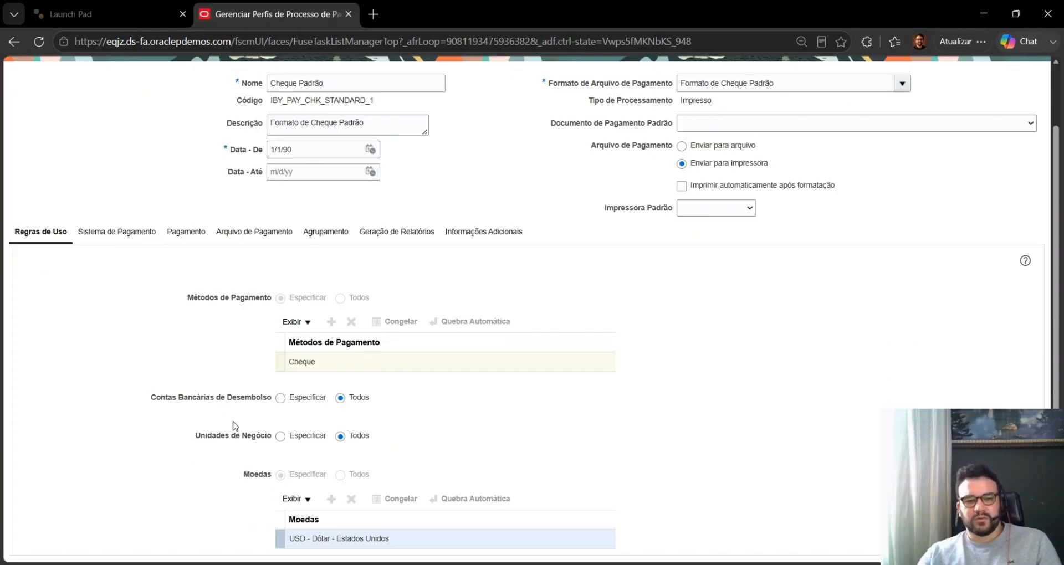
{"action": "left_click_drag", "start_coordinate": [392, 541], "coordinate": [289, 548]}
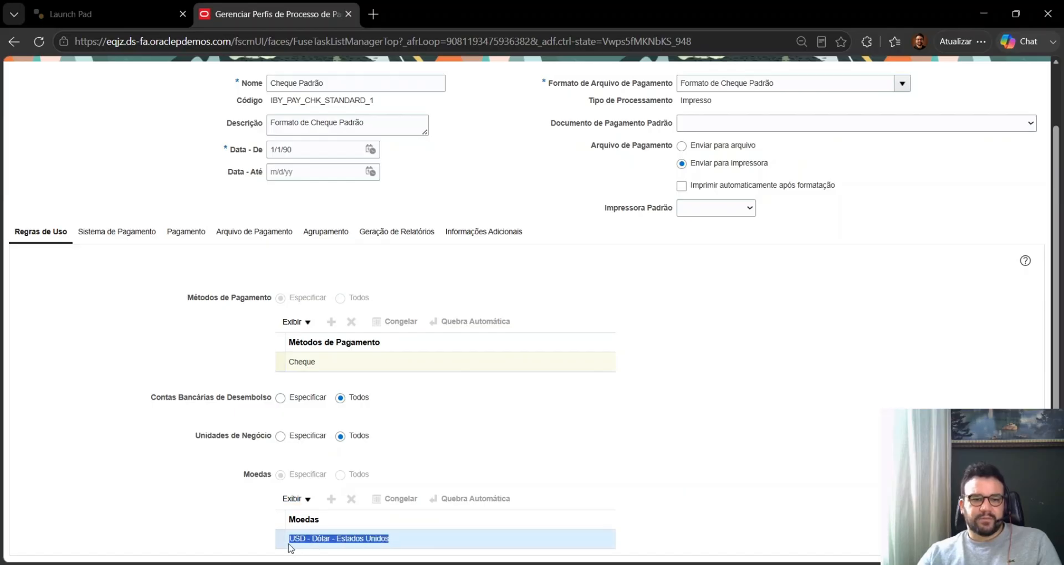
Try to set the Cheque Padrão profile's Formato de Arquivo de Pagamento to Formato de Borderô - Brasil, and dismiss the resulting dialog.
{"action": "left_click", "coordinate": [166, 478]}
{"action": "scroll", "coordinate": [1015, 221], "scroll_direction": "up", "scroll_amount": 2}
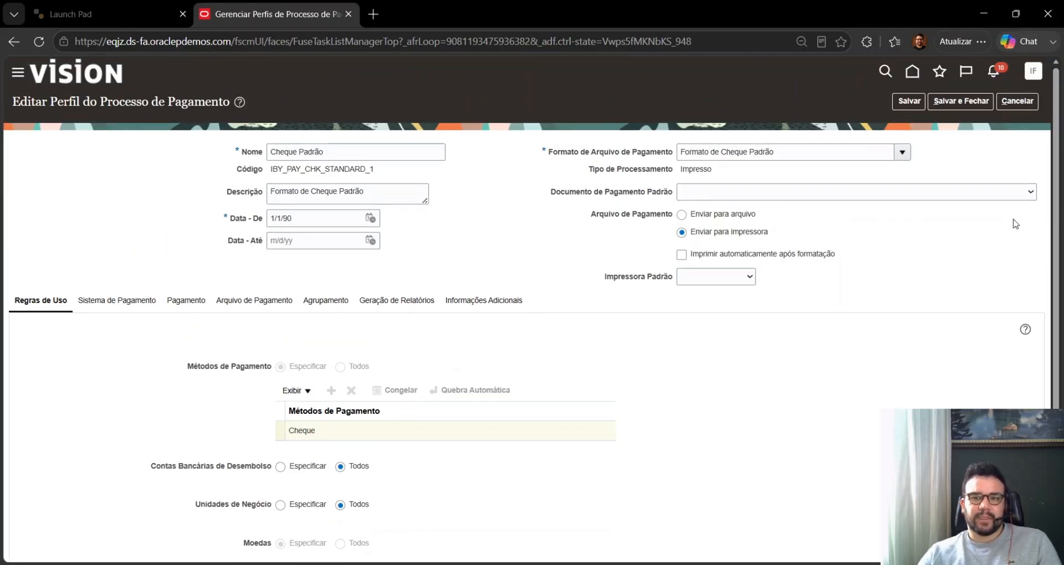
{"action": "left_click", "coordinate": [903, 152]}
{"action": "scroll", "coordinate": [873, 255], "scroll_direction": "down", "scroll_amount": 8}
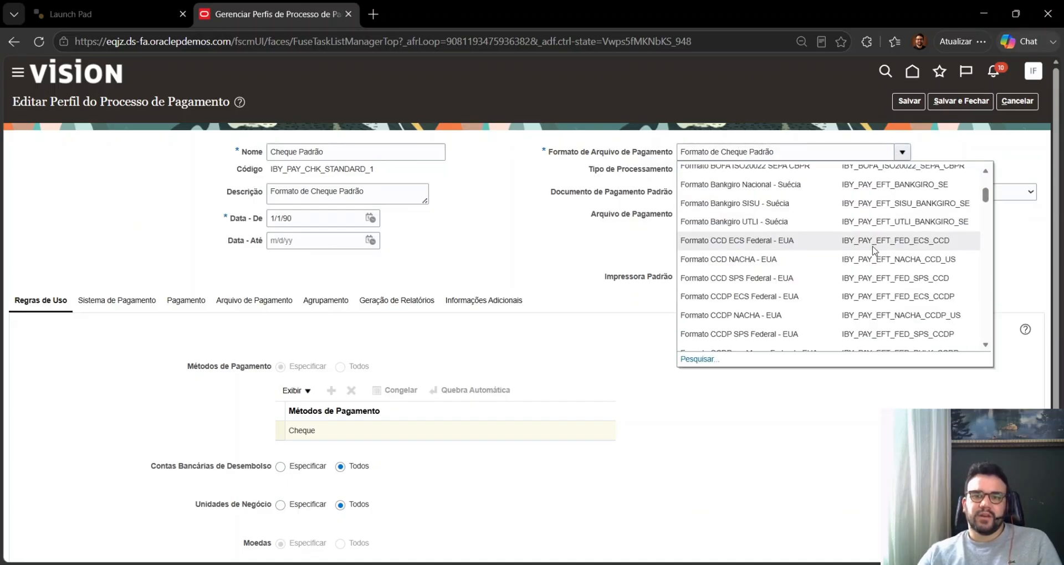
{"action": "scroll", "coordinate": [864, 279], "scroll_direction": "down", "scroll_amount": 4}
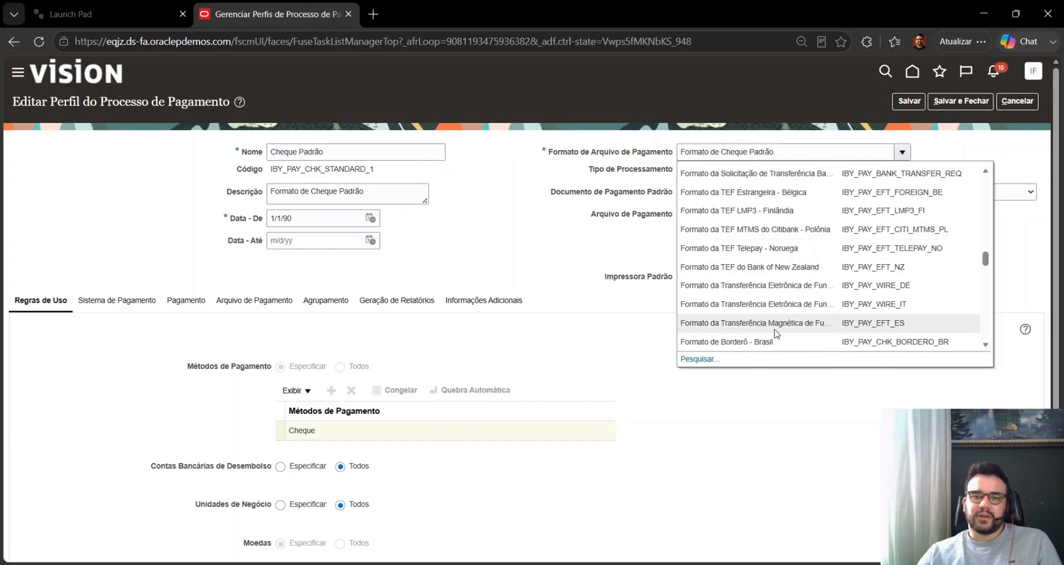
{"action": "left_click", "coordinate": [772, 342]}
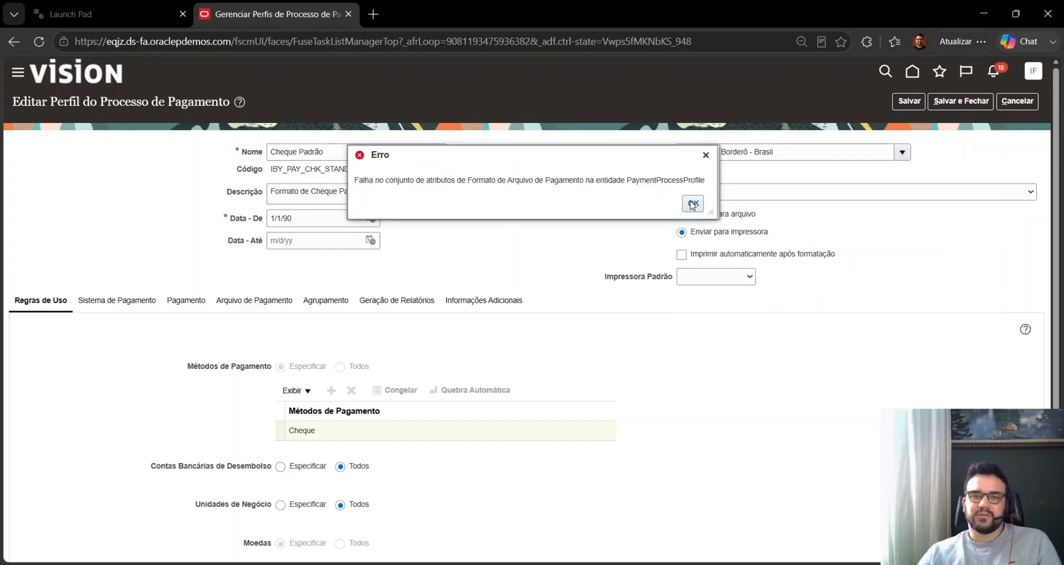
{"action": "left_click", "coordinate": [694, 205]}
{"action": "left_click_drag", "start_coordinate": [821, 161], "coordinate": [628, 152]}
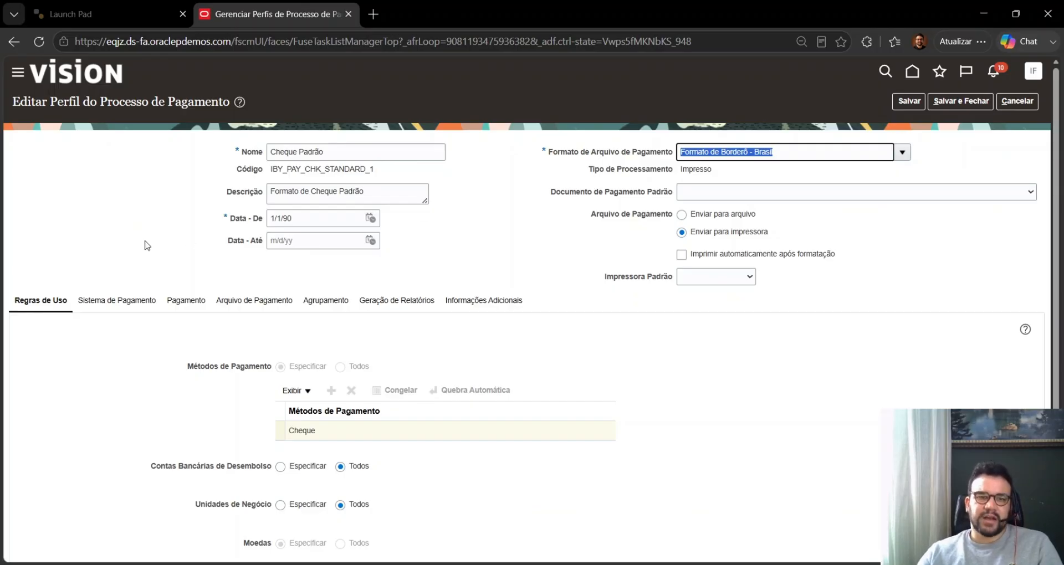
{"action": "scroll", "coordinate": [509, 316], "scroll_direction": "down", "scroll_amount": 1}
{"action": "scroll", "coordinate": [509, 316], "scroll_direction": "up", "scroll_amount": 1}
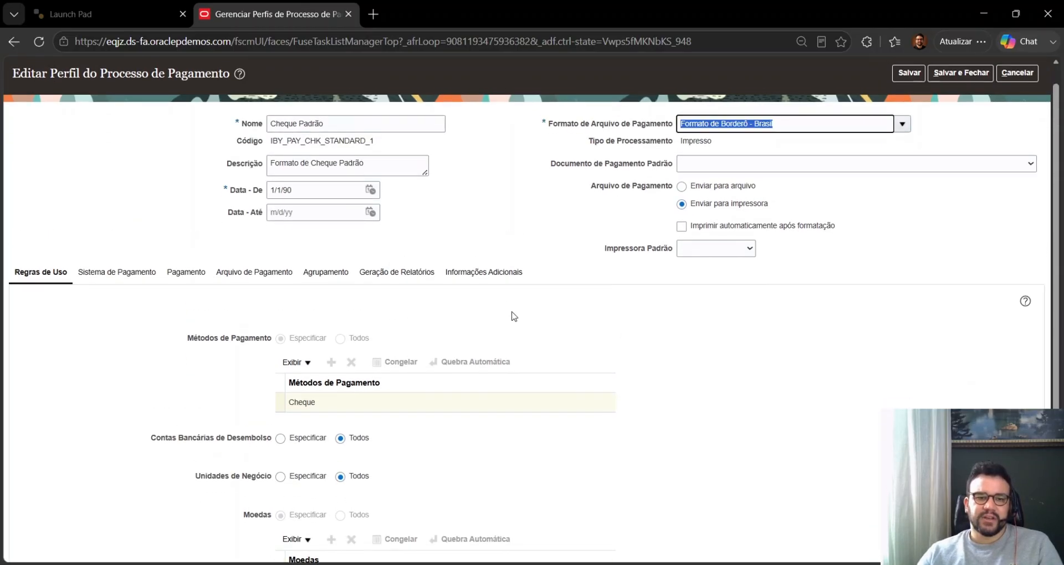
{"action": "left_click_drag", "start_coordinate": [550, 151], "coordinate": [713, 146]}
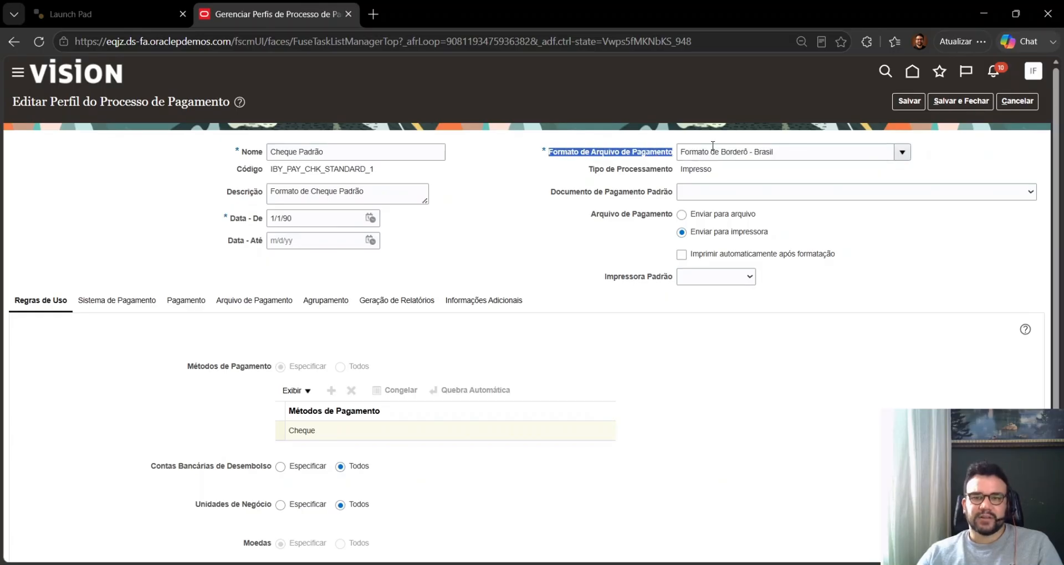
{"action": "left_click", "coordinate": [665, 318]}
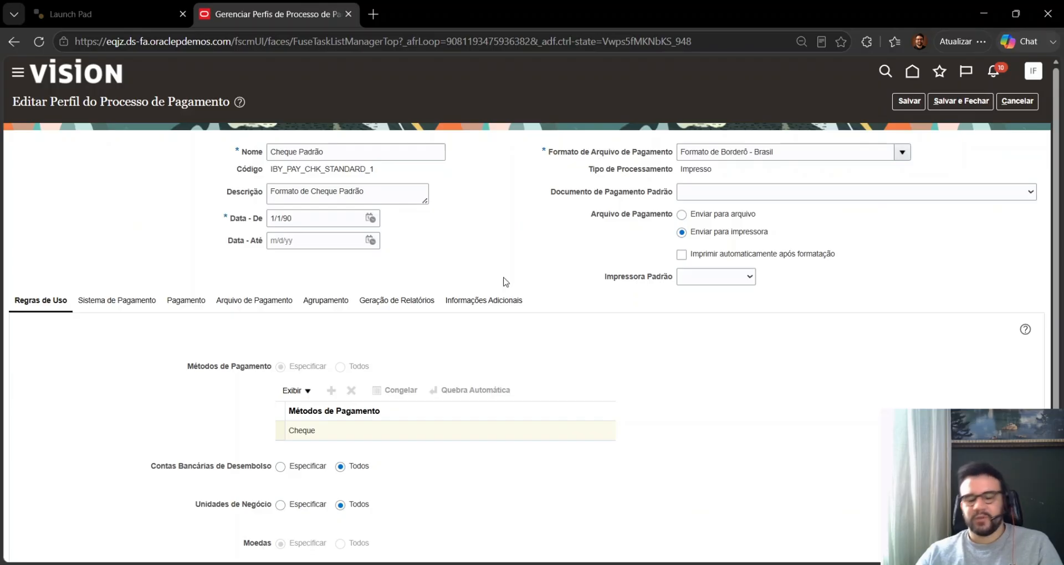
{"action": "left_click", "coordinate": [739, 564]}
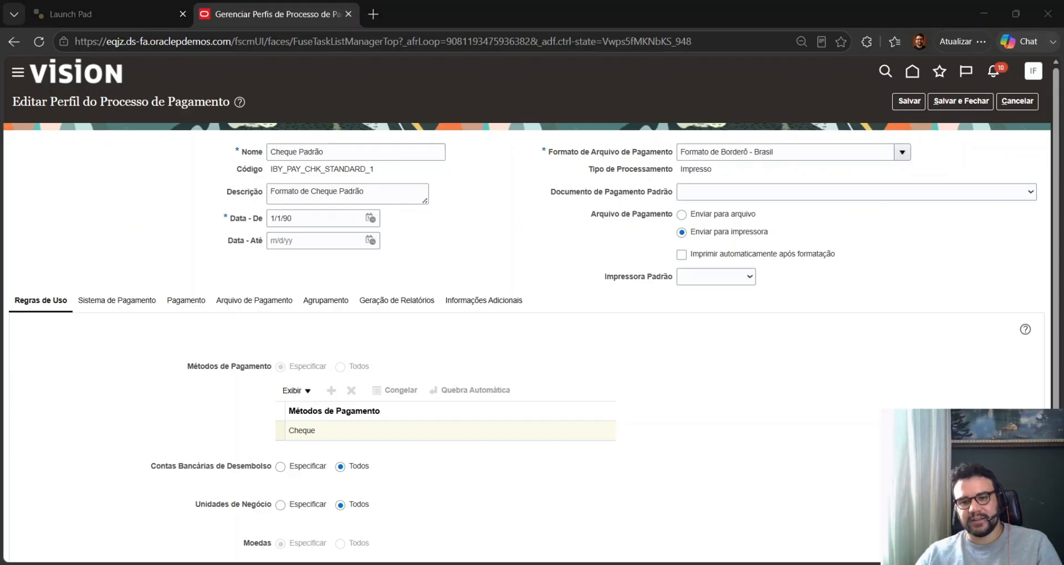